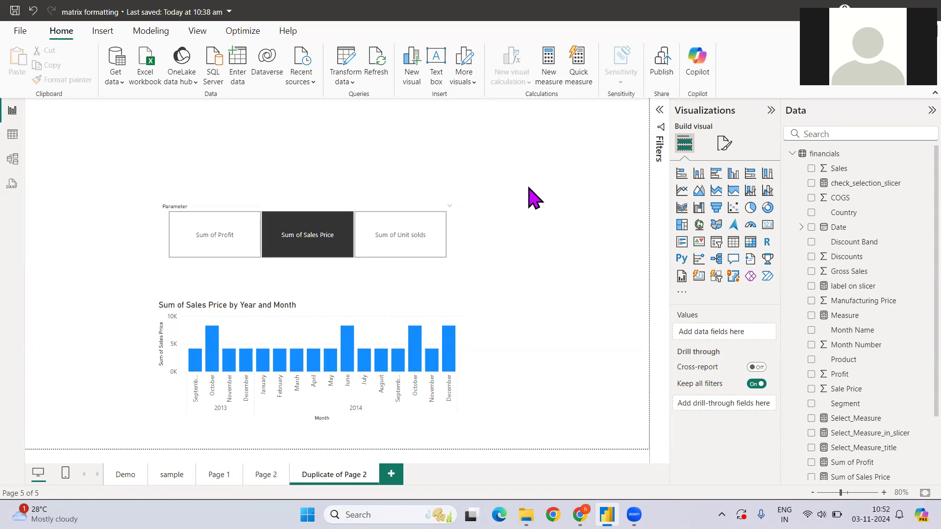
View the YouTube channel's video list in the browser and return to the Power BI report
{"action": "left_click", "coordinate": [580, 515]}
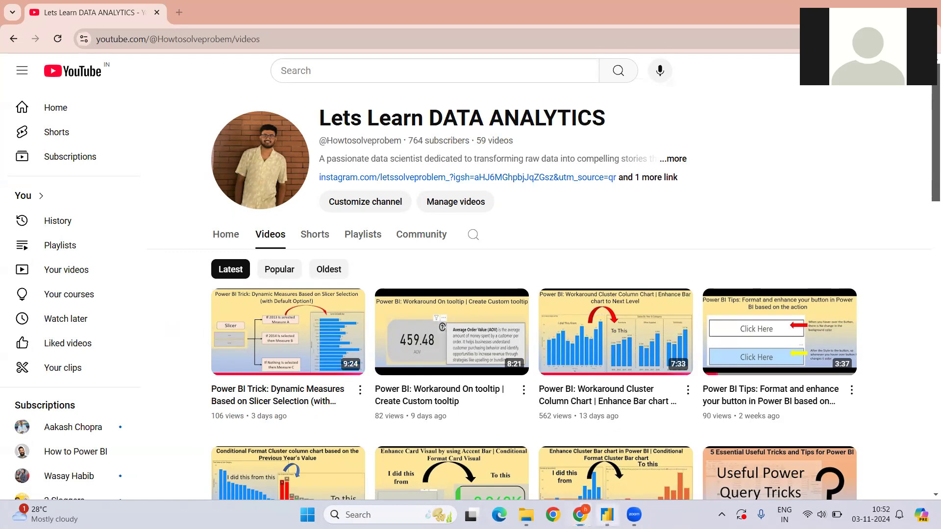
{"action": "left_click", "coordinate": [607, 514]}
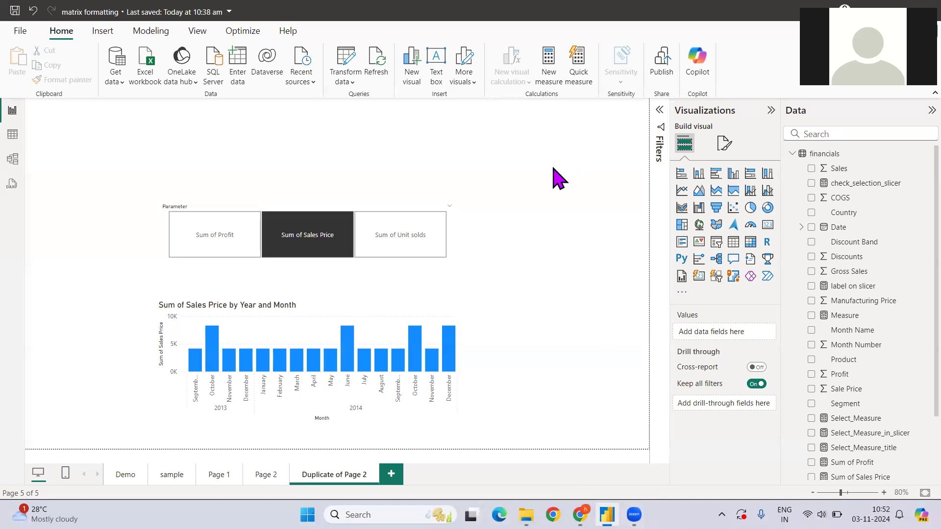
Test the Parameter slicer by switching the chart between Sum of Unit solds, Sum of Sales Price and Sum of Profit, ending on Sum of Profit
{"action": "left_click", "coordinate": [315, 207]}
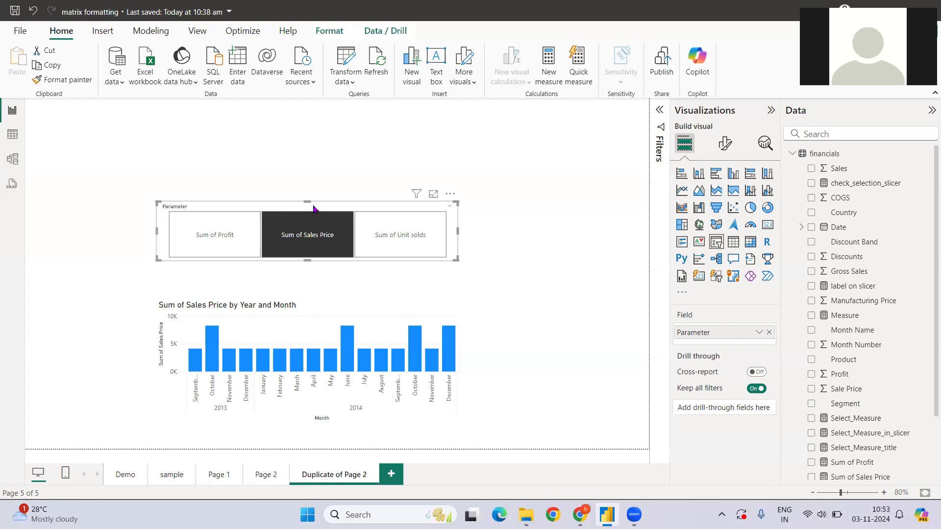
{"action": "scroll", "coordinate": [846, 267], "scroll_direction": "down", "scroll_amount": 2}
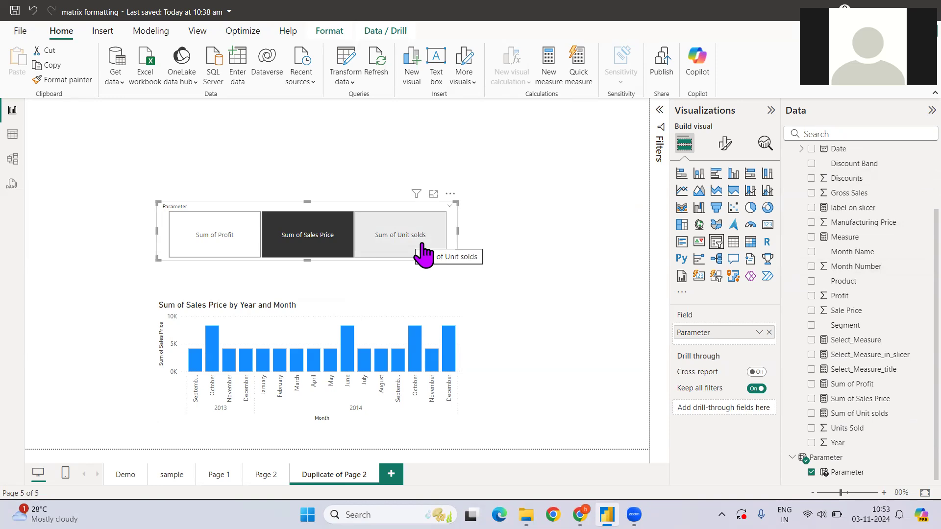
{"action": "left_click", "coordinate": [542, 148]}
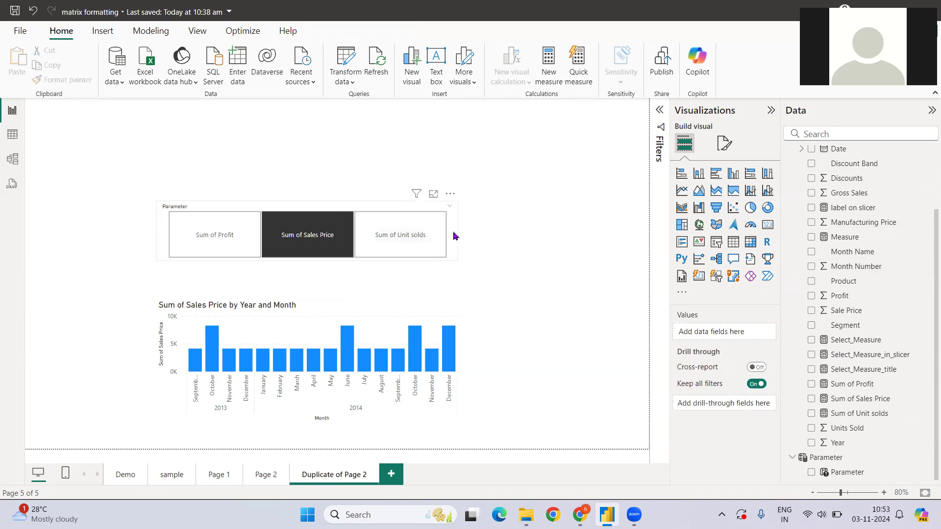
{"action": "left_click", "coordinate": [406, 233]}
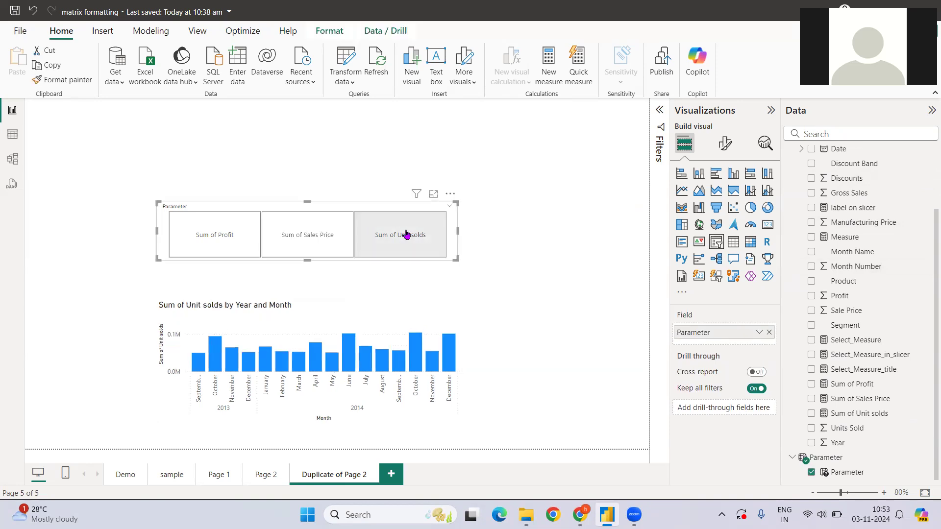
{"action": "left_click", "coordinate": [221, 237]}
{"action": "left_click_drag", "start_coordinate": [293, 243], "coordinate": [298, 245]}
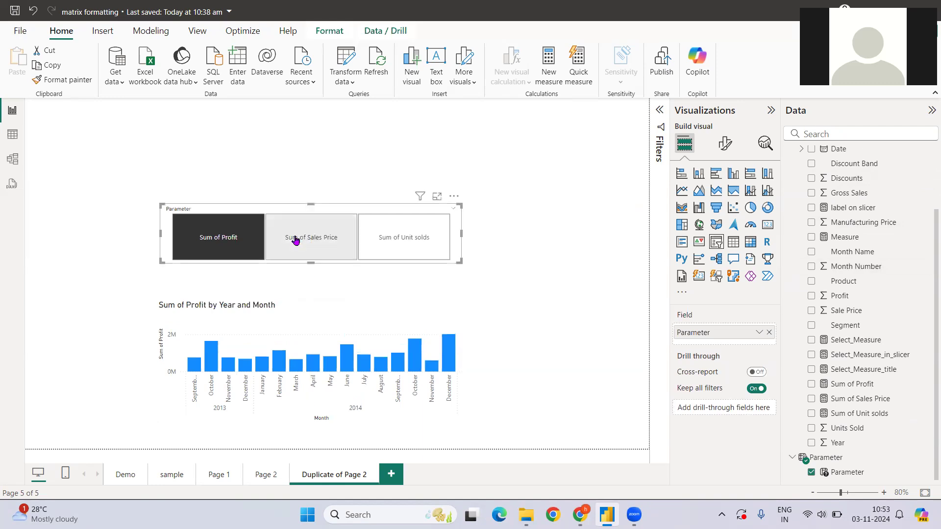
{"action": "left_click", "coordinate": [399, 240]}
{"action": "left_click", "coordinate": [316, 244]}
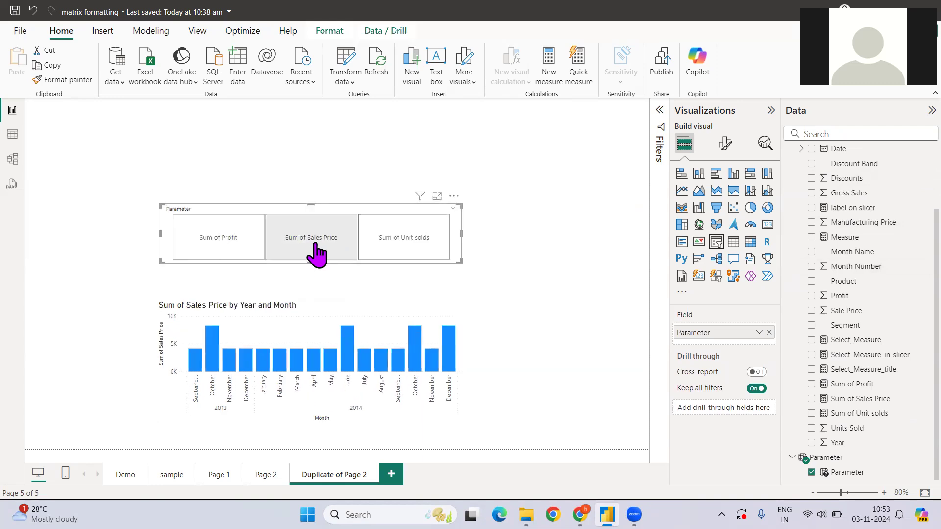
{"action": "left_click", "coordinate": [247, 242]}
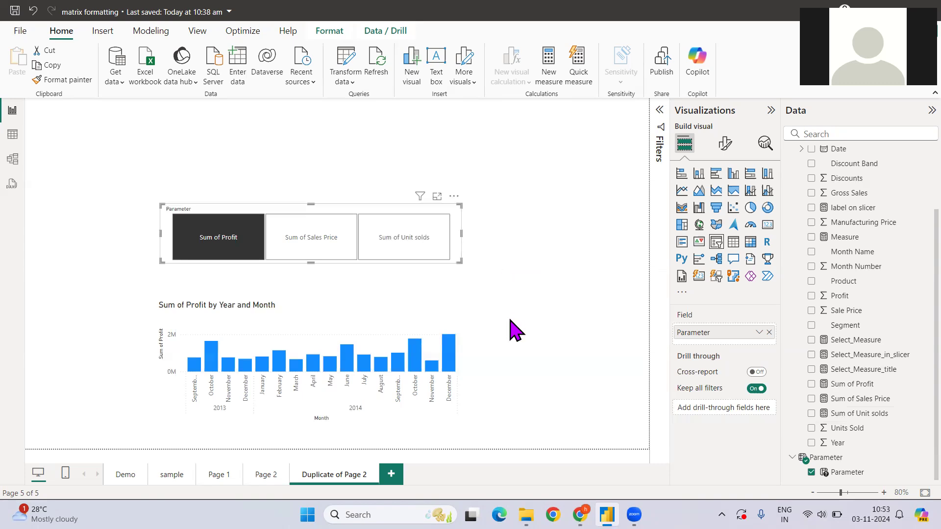
On Page 2, select Sum of Sales Price in the card-style slicer and move that slicer up beneath the Parameter slicer
{"action": "left_click", "coordinate": [262, 478]}
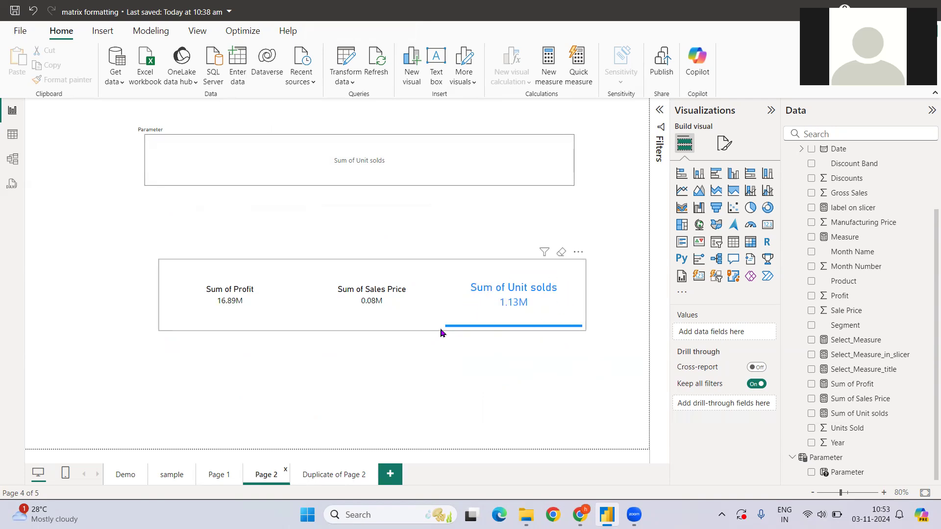
{"action": "left_click", "coordinate": [374, 300]}
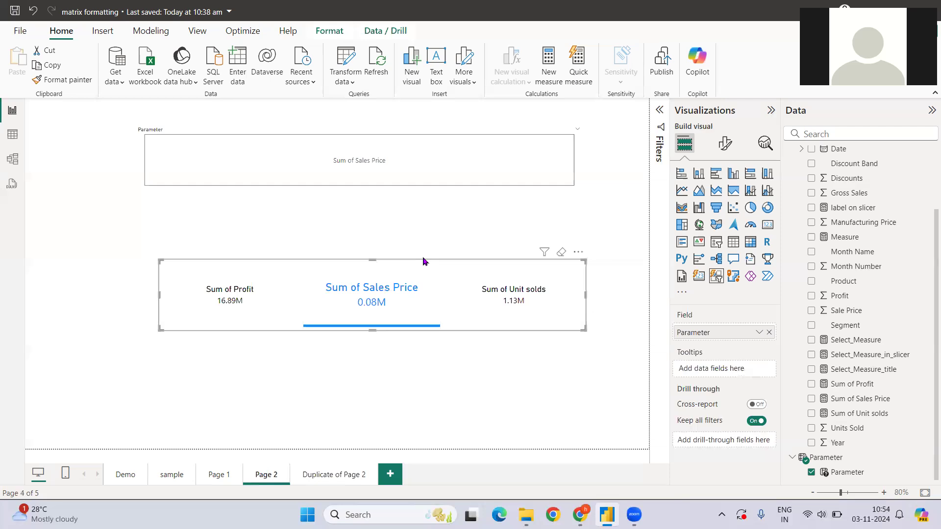
{"action": "left_click_drag", "start_coordinate": [428, 263], "coordinate": [416, 207]}
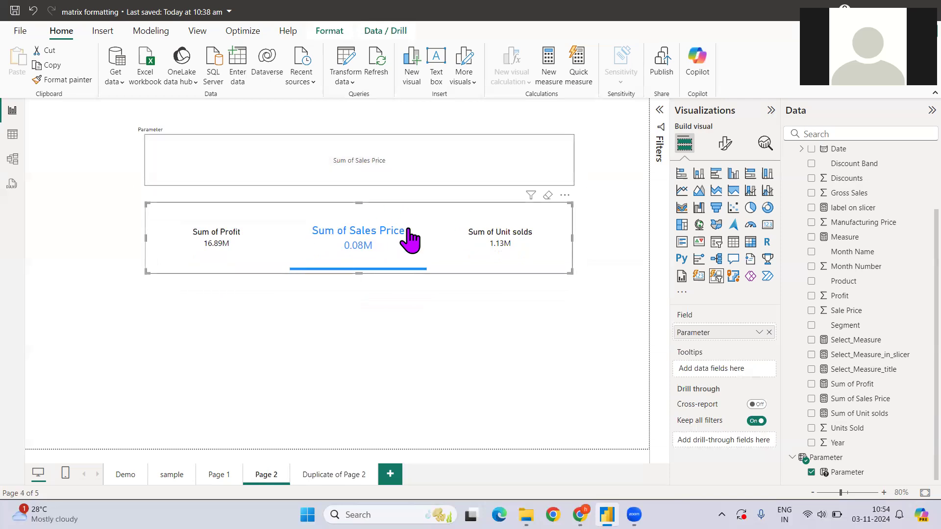
Delete the column chart by Year and Month from the Duplicate of Page 2 page
{"action": "left_click", "coordinate": [328, 477]}
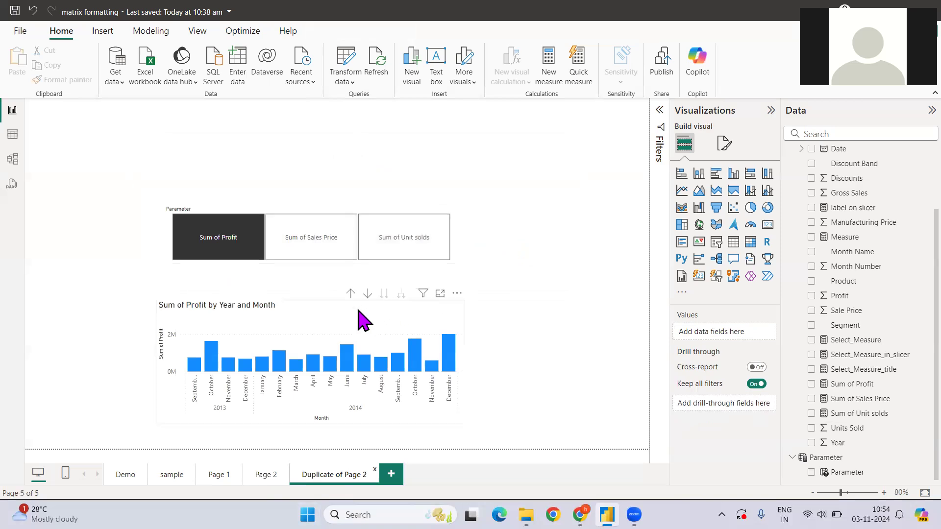
{"action": "left_click", "coordinate": [326, 307]}
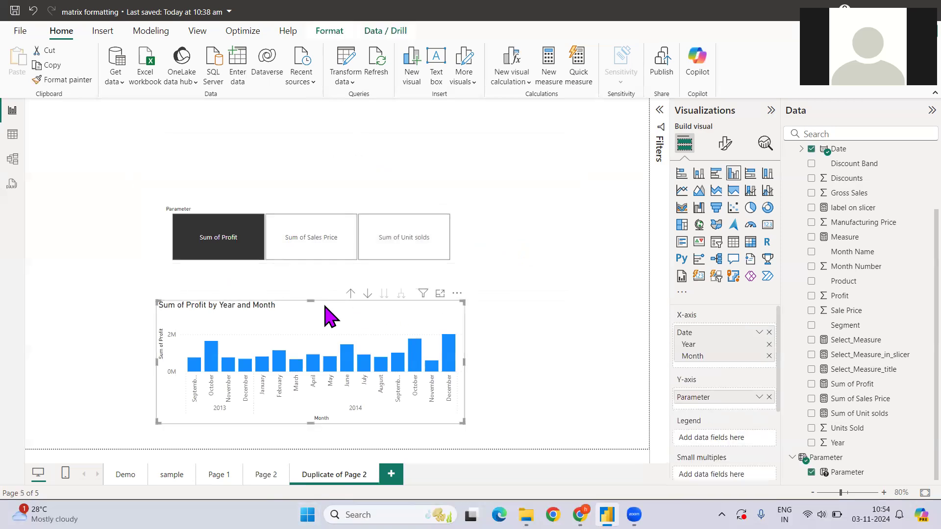
{"action": "key", "text": "Delete"}
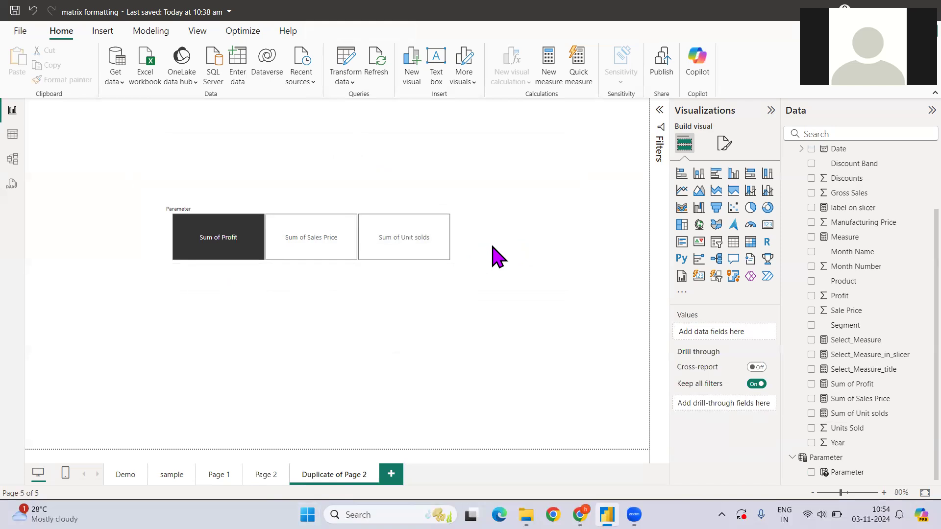
Move the Parameter slicer slightly up the page and convert it to the Slicer (new) visual
{"action": "left_click", "coordinate": [457, 220]}
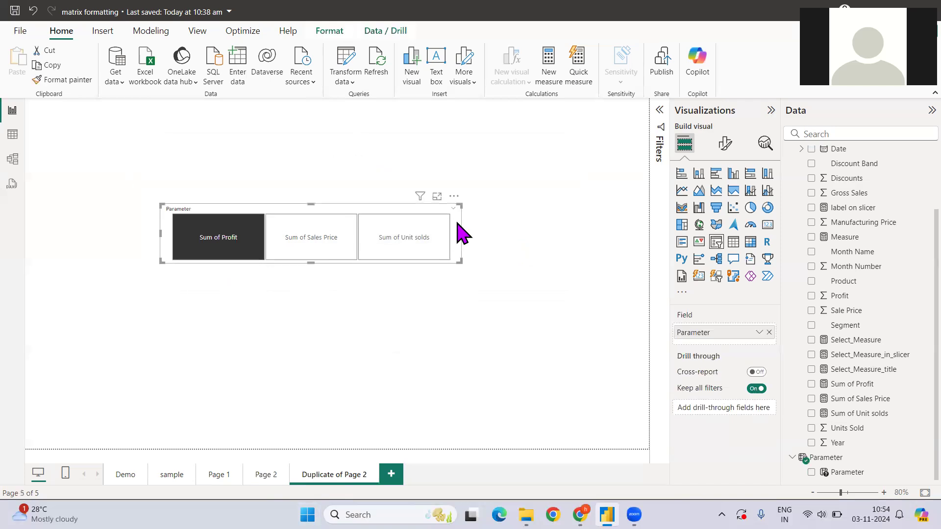
{"action": "left_click_drag", "start_coordinate": [457, 220], "coordinate": [455, 190]}
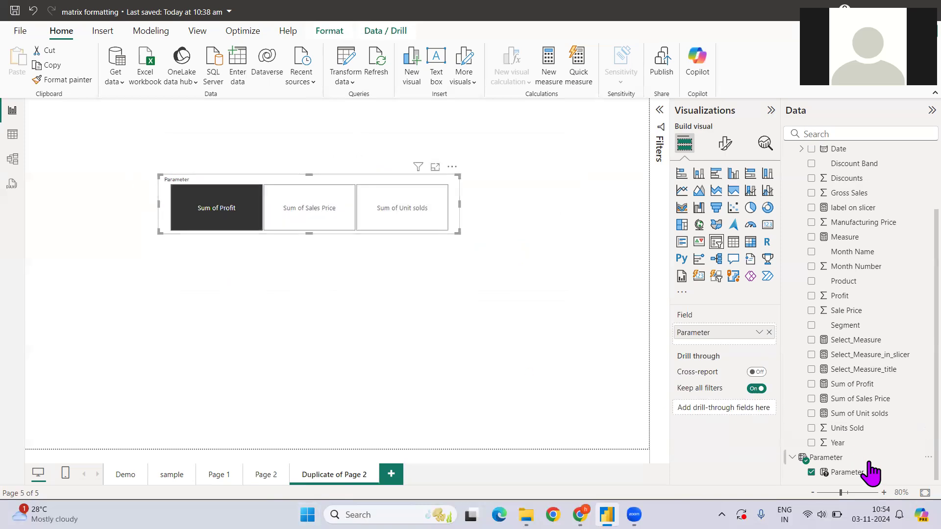
{"action": "left_click", "coordinate": [199, 222]}
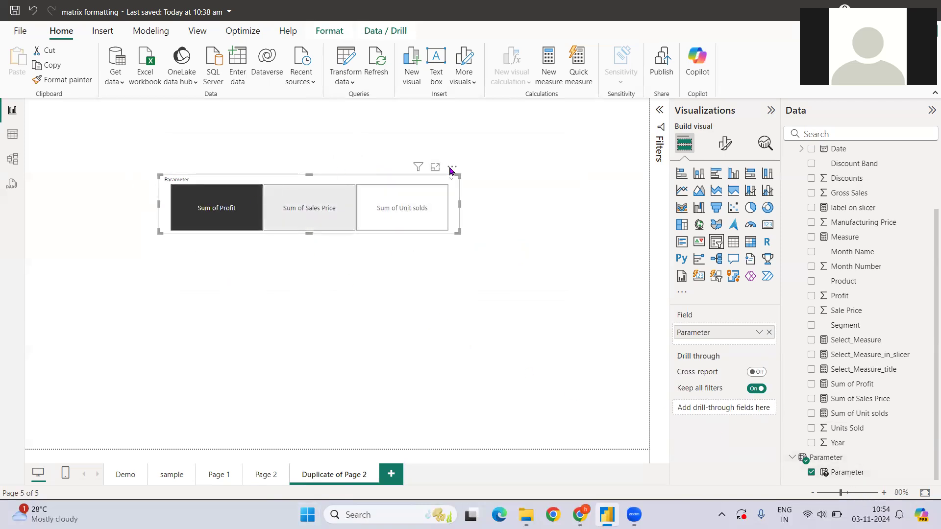
{"action": "left_click", "coordinate": [257, 228]}
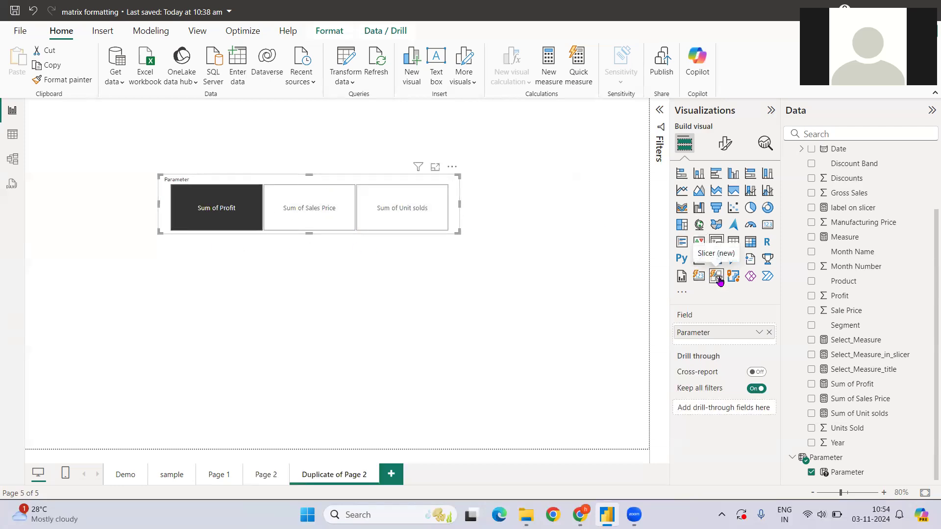
{"action": "left_click", "coordinate": [718, 279]}
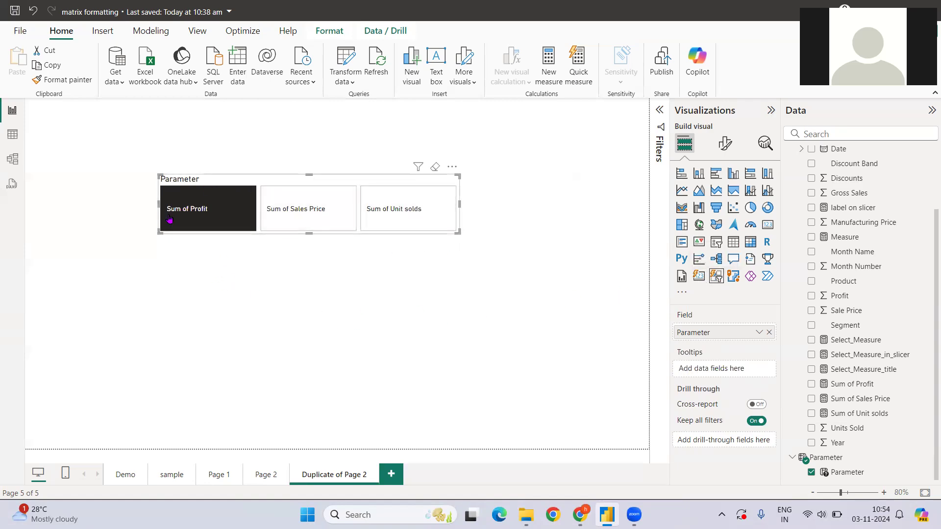
Turn off the title of the Parameter slicer
{"action": "left_click", "coordinate": [726, 145]}
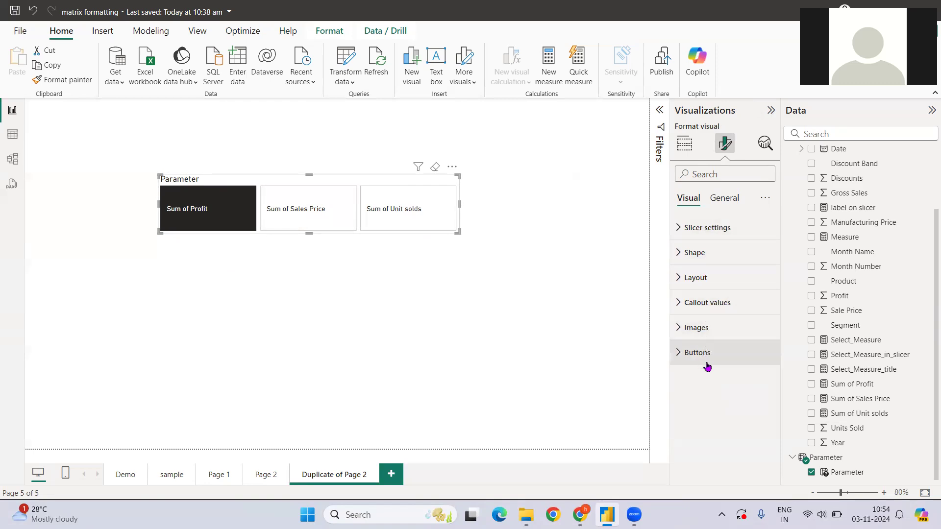
{"action": "left_click", "coordinate": [724, 198]}
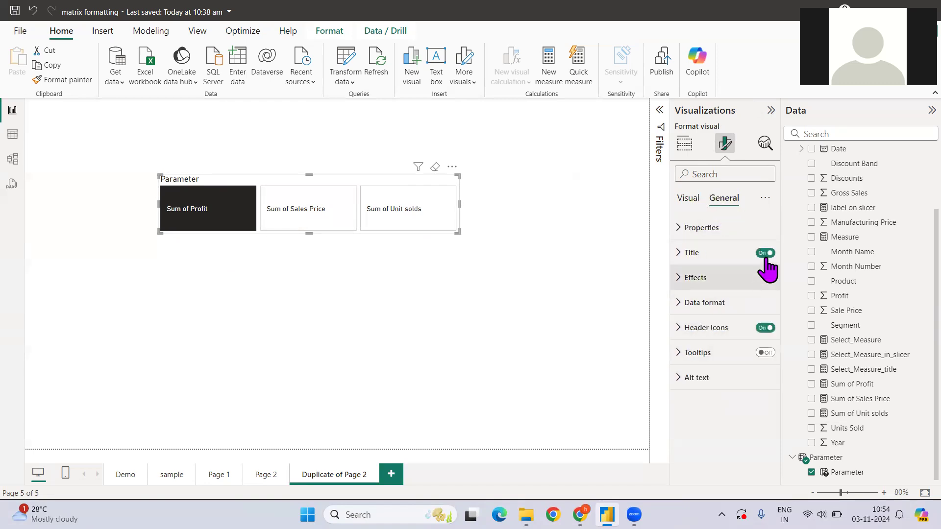
{"action": "left_click", "coordinate": [766, 254]}
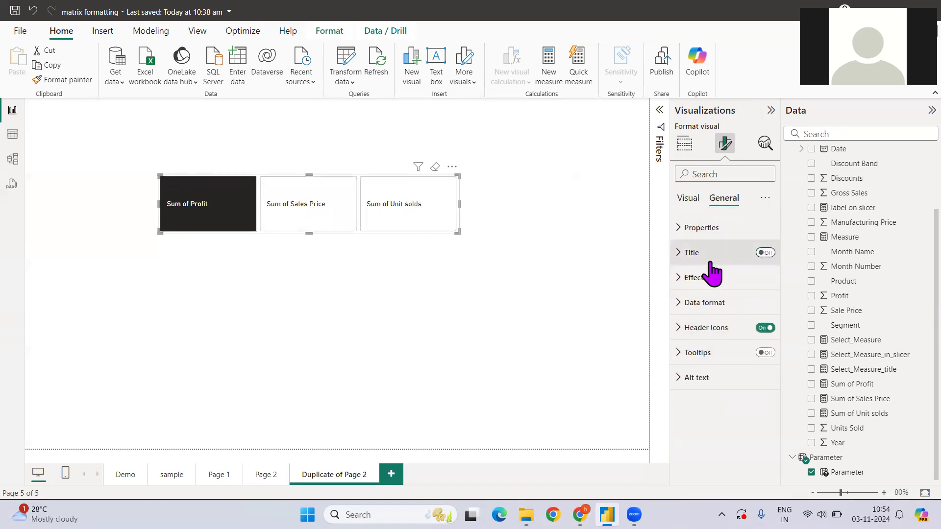
Turn on single select in the selection settings of the Parameter slicer
{"action": "left_click", "coordinate": [687, 198]}
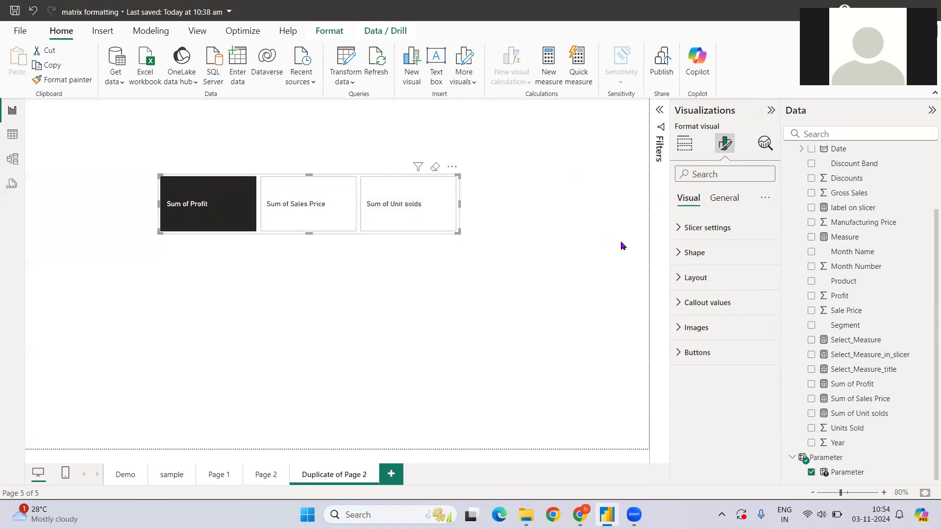
{"action": "left_click", "coordinate": [704, 228]}
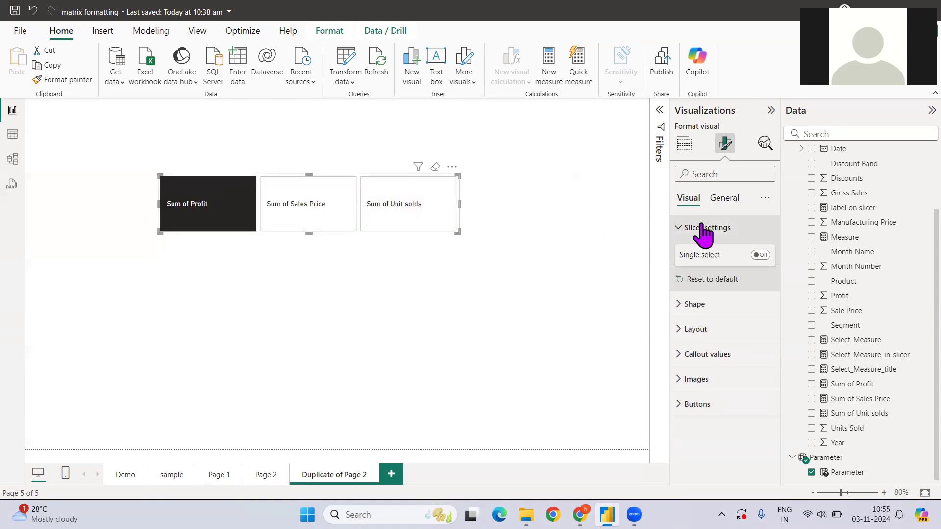
{"action": "left_click", "coordinate": [760, 255]}
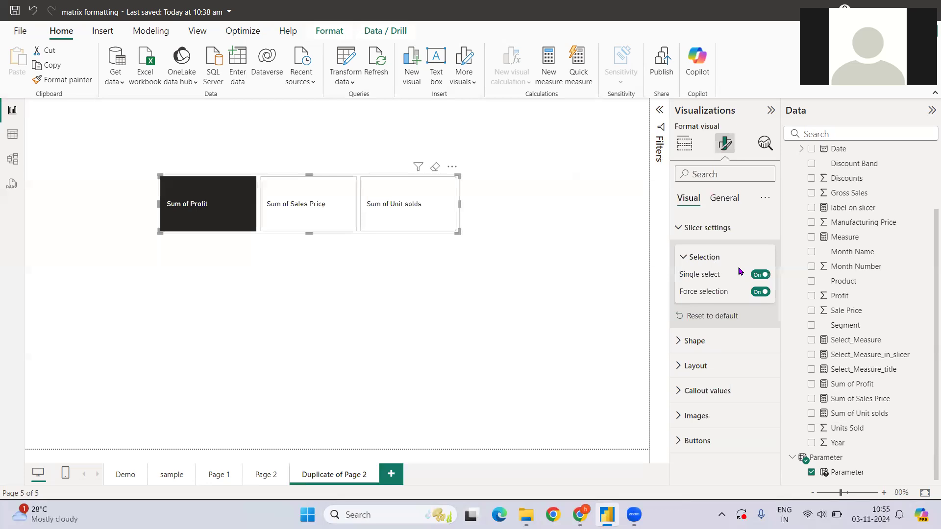
{"action": "left_click", "coordinate": [688, 258]}
Change the shape of the slicer buttons to Rounded Rectangle
{"action": "left_click", "coordinate": [686, 308]}
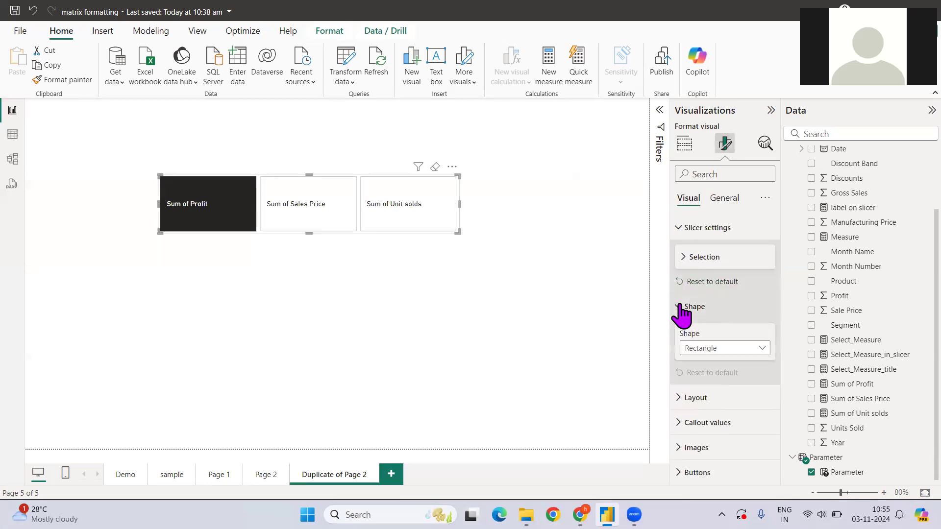
{"action": "left_click", "coordinate": [723, 352]}
{"action": "left_click", "coordinate": [726, 382]}
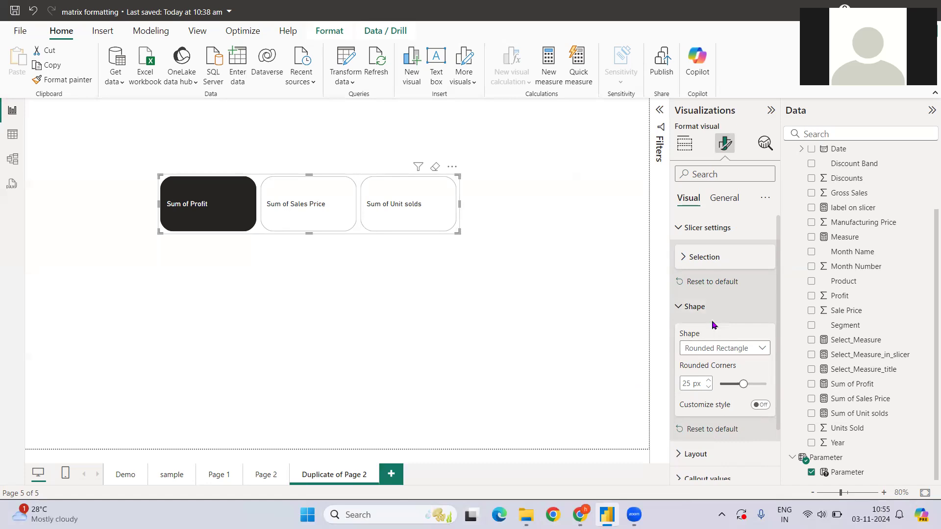
Center-align the callout values on the slicer buttons for the Default state
{"action": "scroll", "coordinate": [716, 326], "scroll_direction": "down", "scroll_amount": 1}
{"action": "left_click", "coordinate": [716, 388]}
{"action": "scroll", "coordinate": [717, 375], "scroll_direction": "down", "scroll_amount": 4}
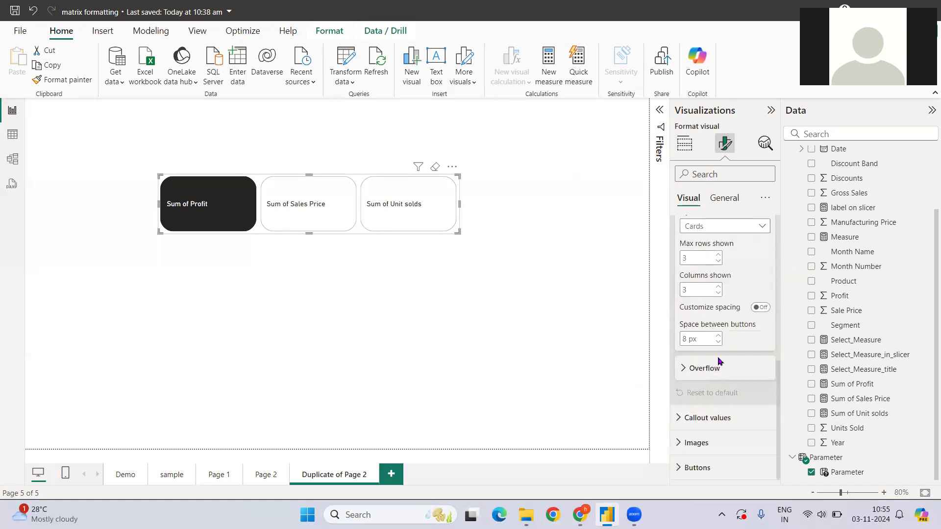
{"action": "scroll", "coordinate": [711, 246], "scroll_direction": "up", "scroll_amount": 3}
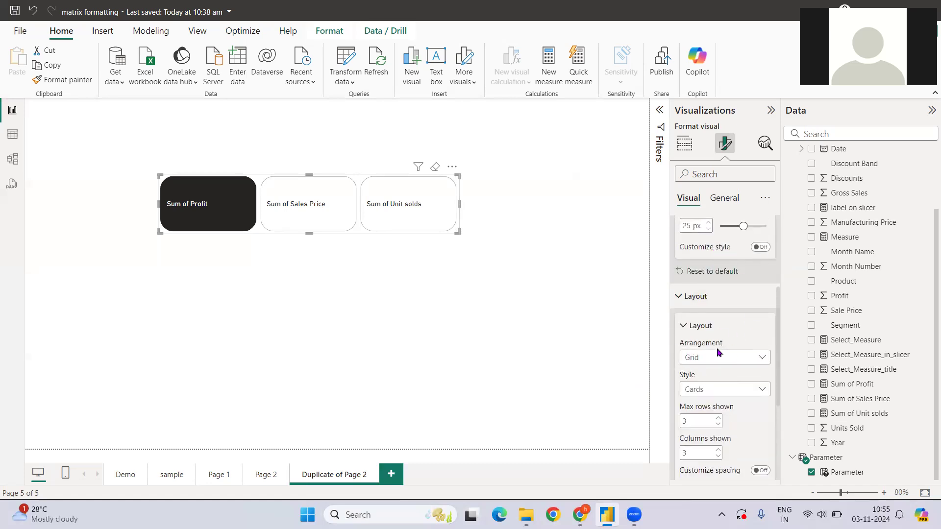
{"action": "scroll", "coordinate": [733, 353], "scroll_direction": "down", "scroll_amount": 3}
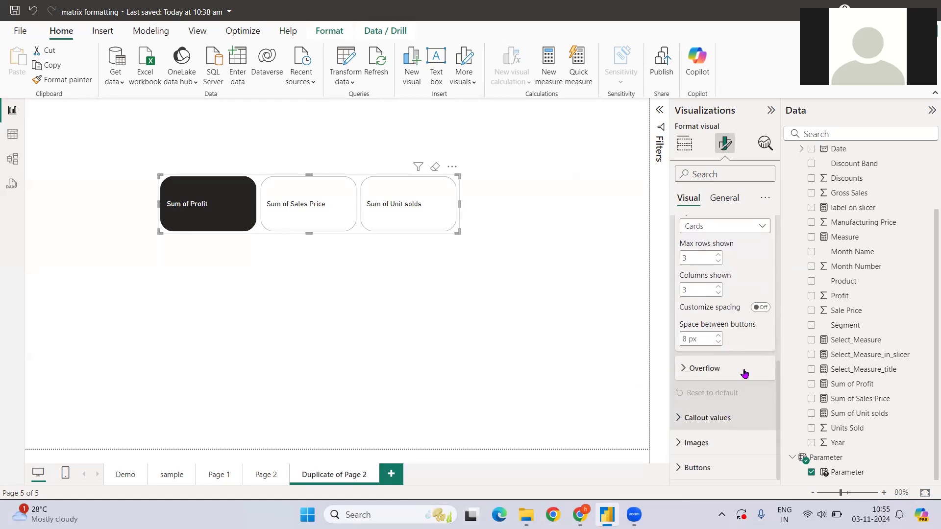
{"action": "left_click", "coordinate": [726, 417]}
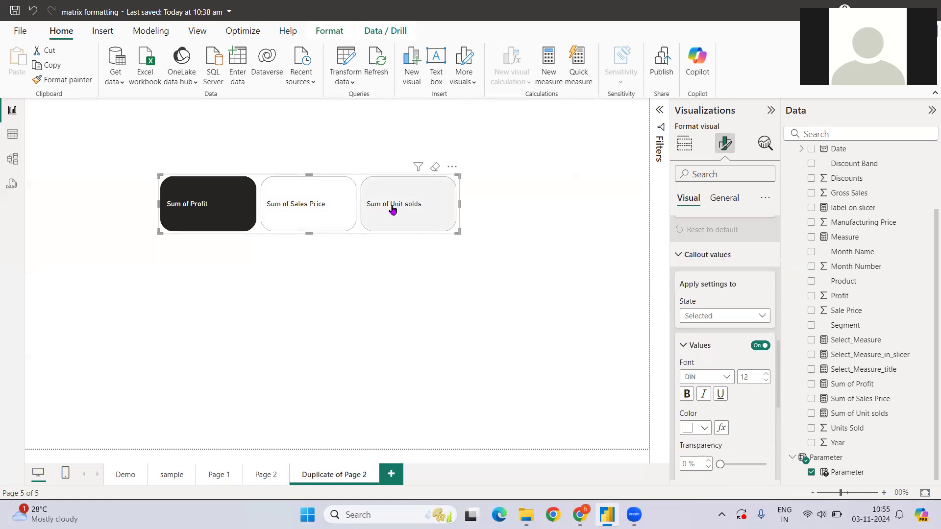
{"action": "left_click", "coordinate": [717, 317]}
{"action": "left_click", "coordinate": [716, 317]}
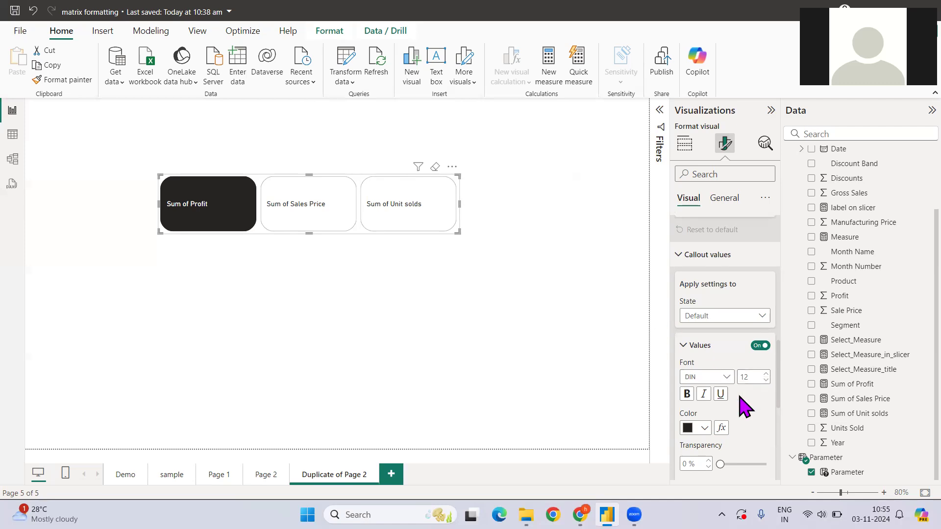
{"action": "scroll", "coordinate": [735, 392], "scroll_direction": "down", "scroll_amount": 5}
{"action": "left_click", "coordinate": [703, 223]}
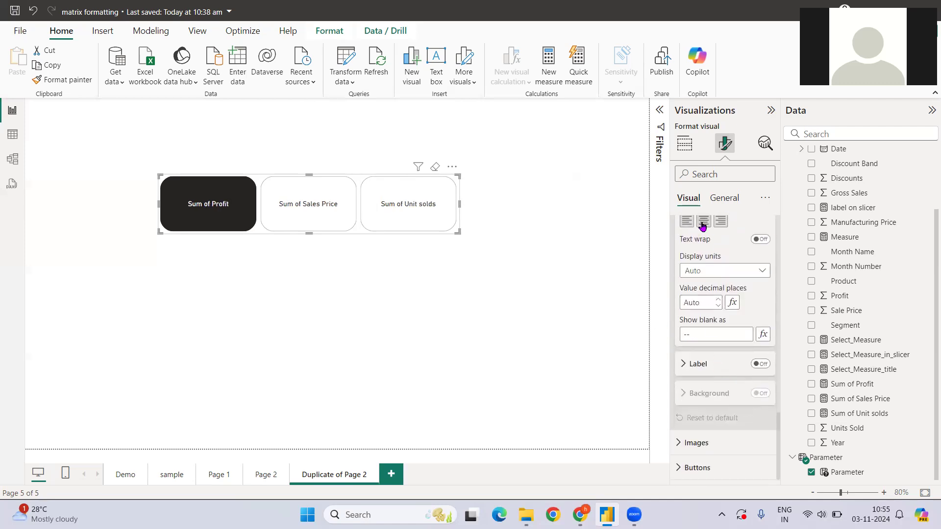
{"action": "left_click", "coordinate": [725, 337]}
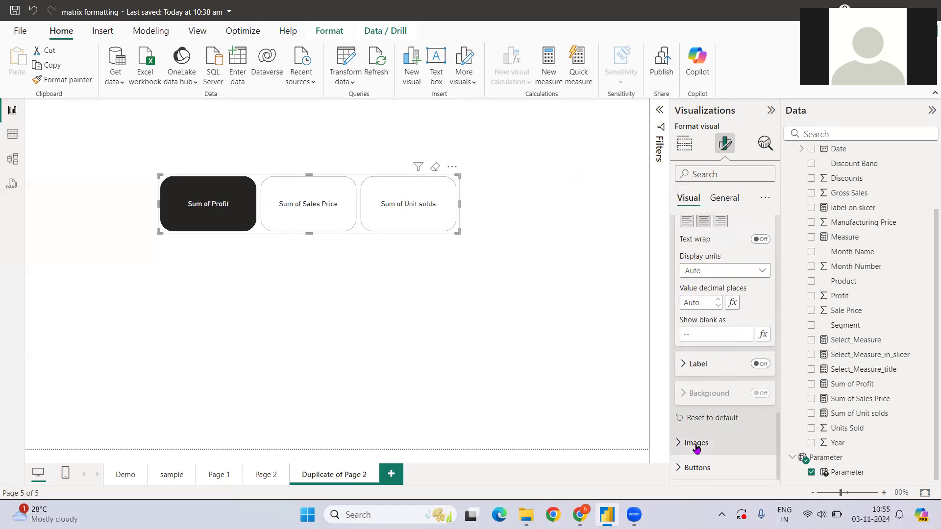
Turn off the border of the slicer buttons for the Default state
{"action": "left_click", "coordinate": [697, 467]}
{"action": "scroll", "coordinate": [720, 425], "scroll_direction": "down", "scroll_amount": 3}
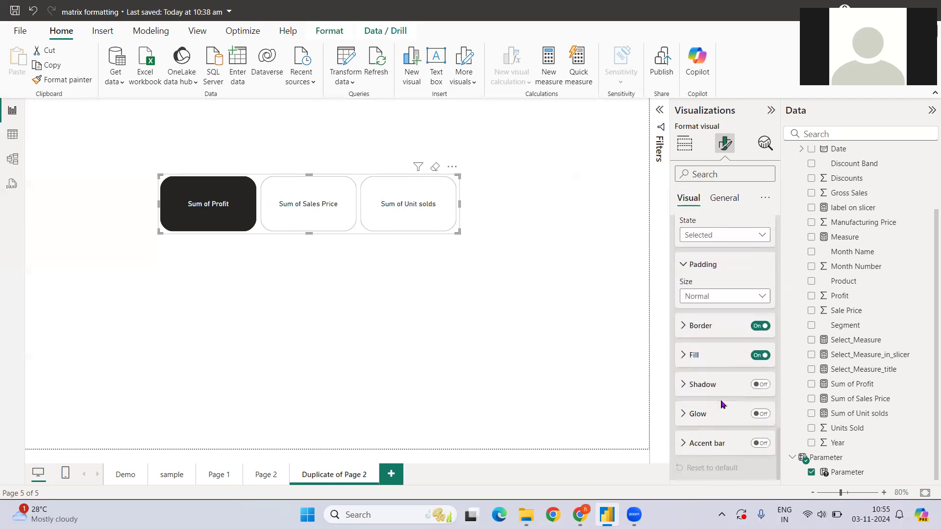
{"action": "scroll", "coordinate": [721, 399], "scroll_direction": "up", "scroll_amount": 3}
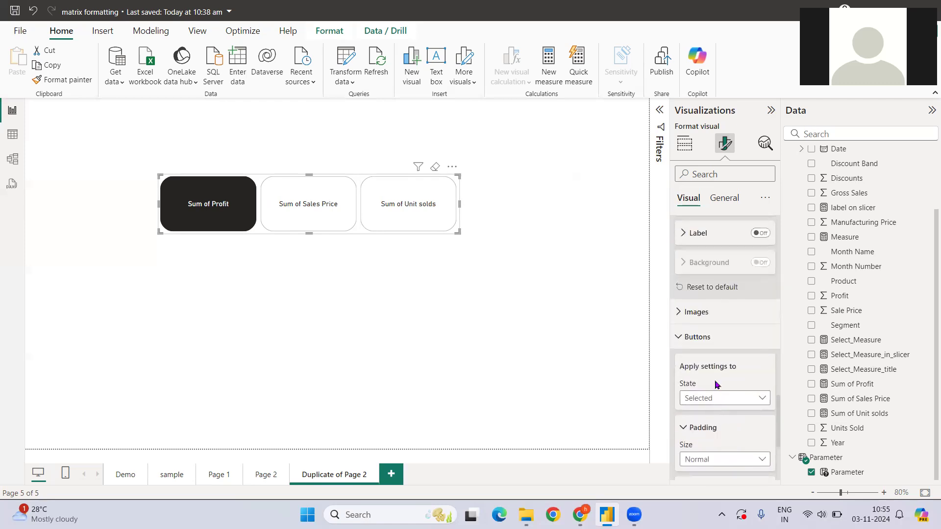
{"action": "scroll", "coordinate": [718, 397], "scroll_direction": "down", "scroll_amount": 3}
{"action": "left_click", "coordinate": [756, 327]}
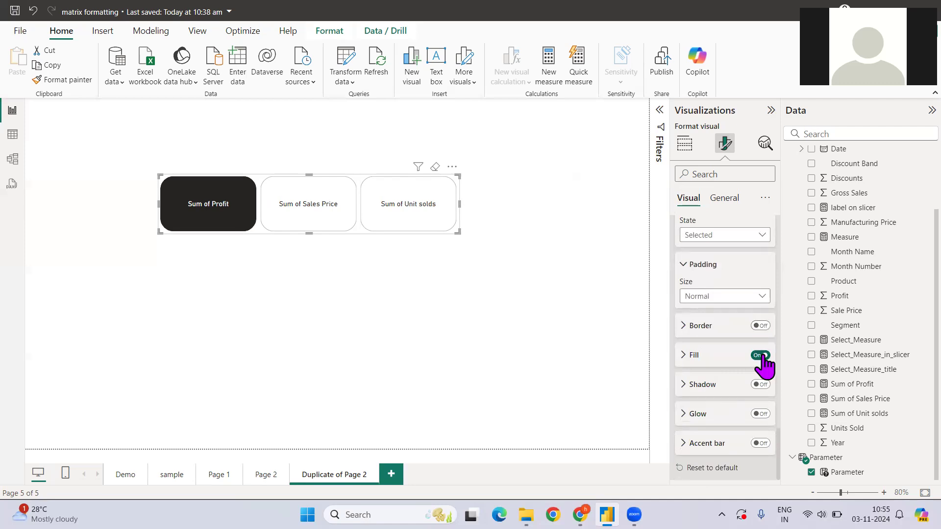
{"action": "left_click", "coordinate": [760, 326]}
{"action": "left_click", "coordinate": [717, 235]}
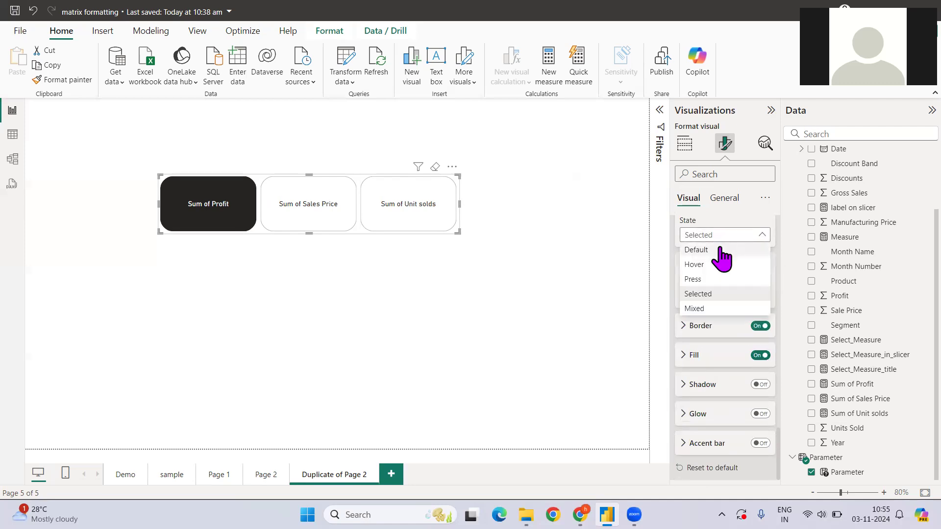
{"action": "left_click", "coordinate": [720, 250]}
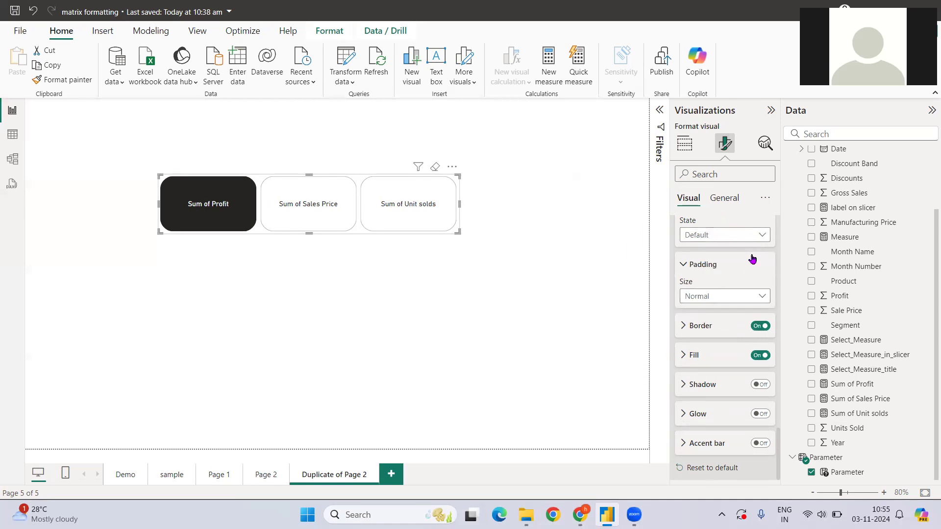
{"action": "left_click", "coordinate": [762, 327]}
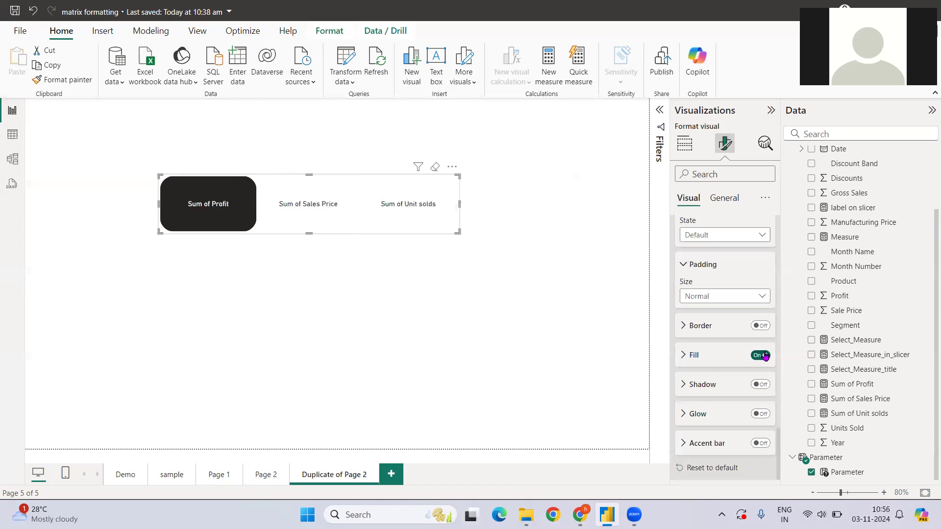
Set the fill transparency of the Default state's buttons to 100% and turn their fill off
{"action": "left_click", "coordinate": [765, 356]}
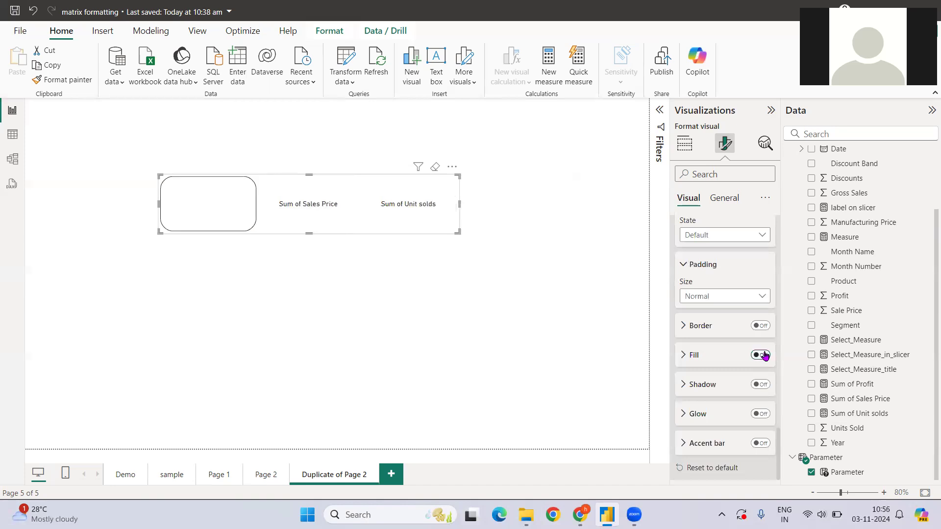
{"action": "scroll", "coordinate": [728, 373], "scroll_direction": "up", "scroll_amount": 3}
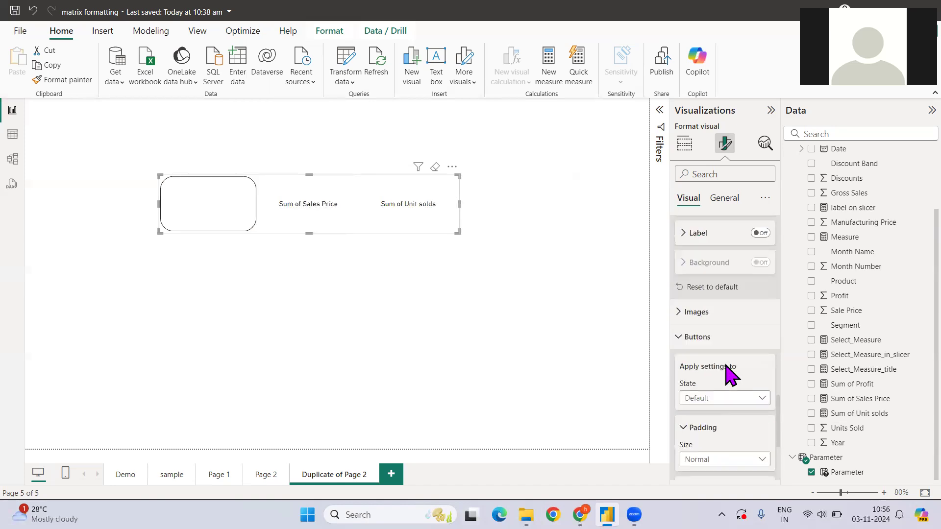
{"action": "scroll", "coordinate": [727, 367], "scroll_direction": "down", "scroll_amount": 3}
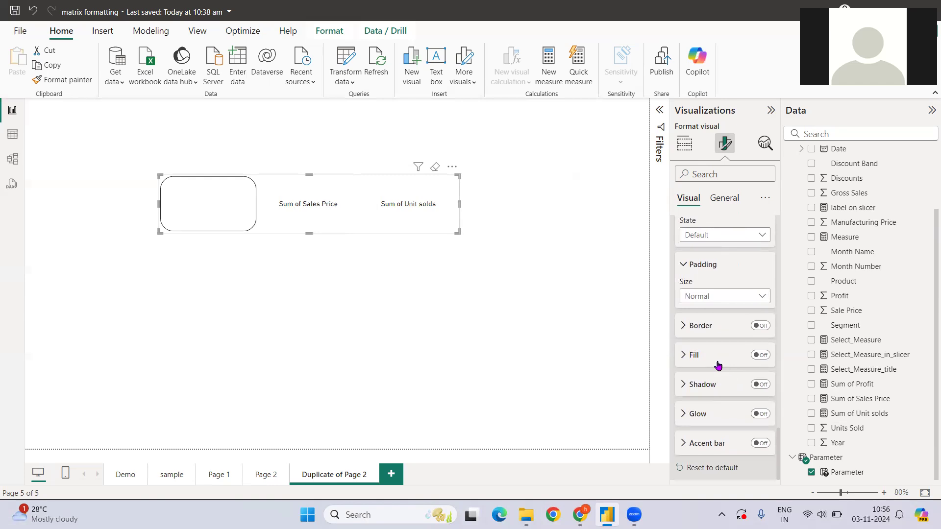
{"action": "left_click", "coordinate": [757, 355]}
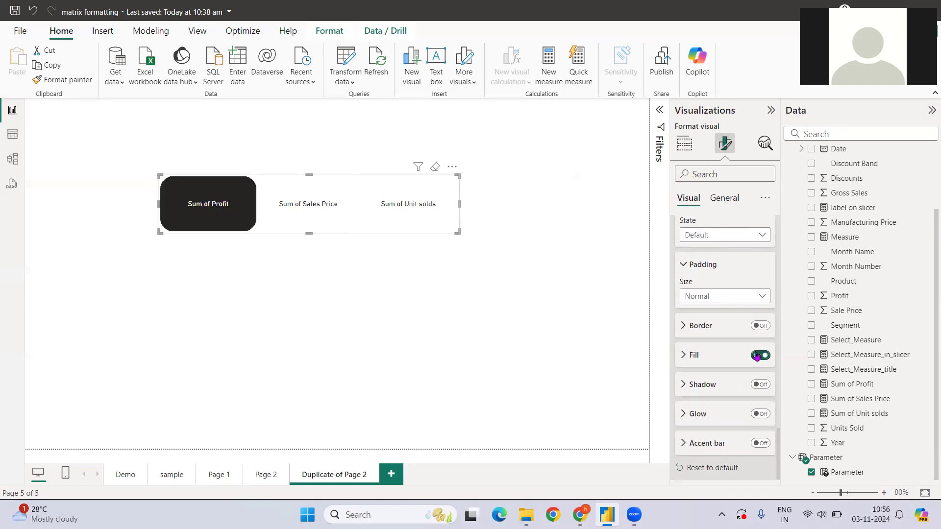
{"action": "left_click", "coordinate": [712, 359]}
{"action": "scroll", "coordinate": [732, 378], "scroll_direction": "down", "scroll_amount": 3}
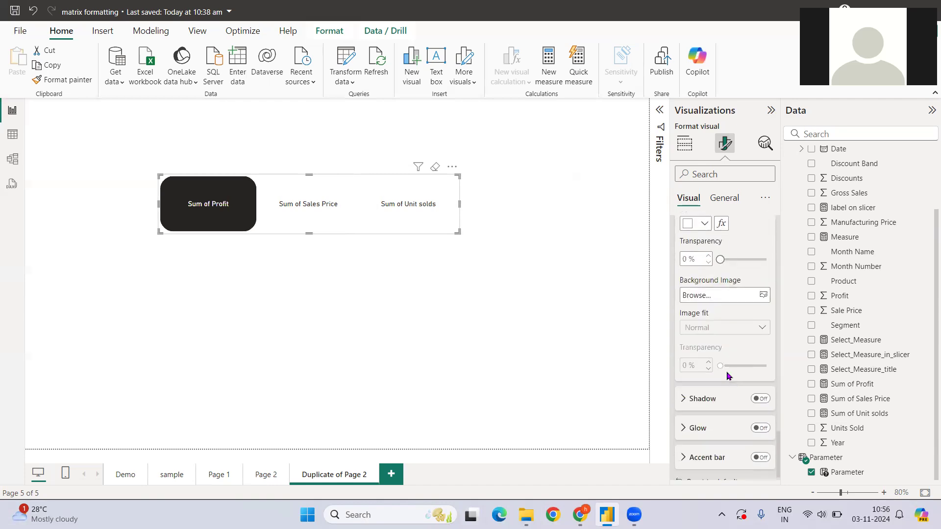
{"action": "scroll", "coordinate": [727, 376], "scroll_direction": "up", "scroll_amount": 5}
{"action": "scroll", "coordinate": [729, 357], "scroll_direction": "down", "scroll_amount": 2}
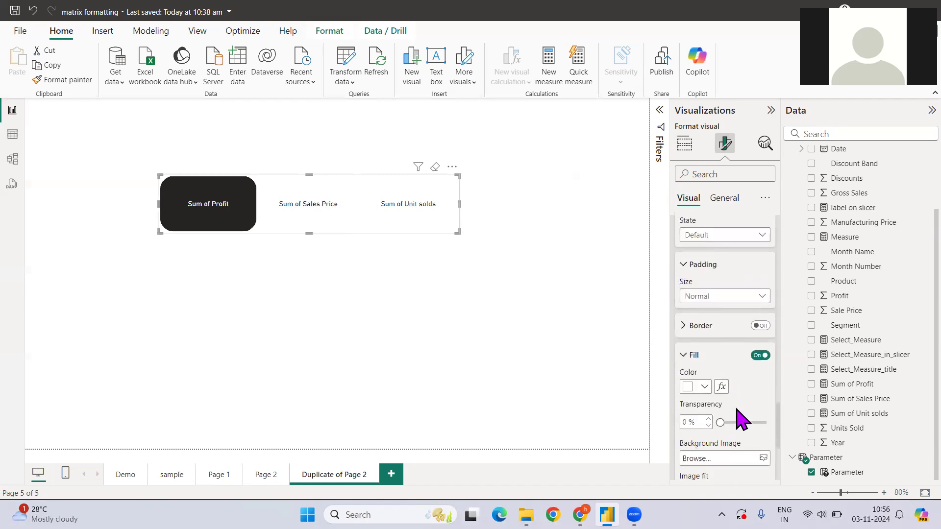
{"action": "left_click_drag", "start_coordinate": [721, 422], "coordinate": [775, 426]}
{"action": "left_click", "coordinate": [761, 355]}
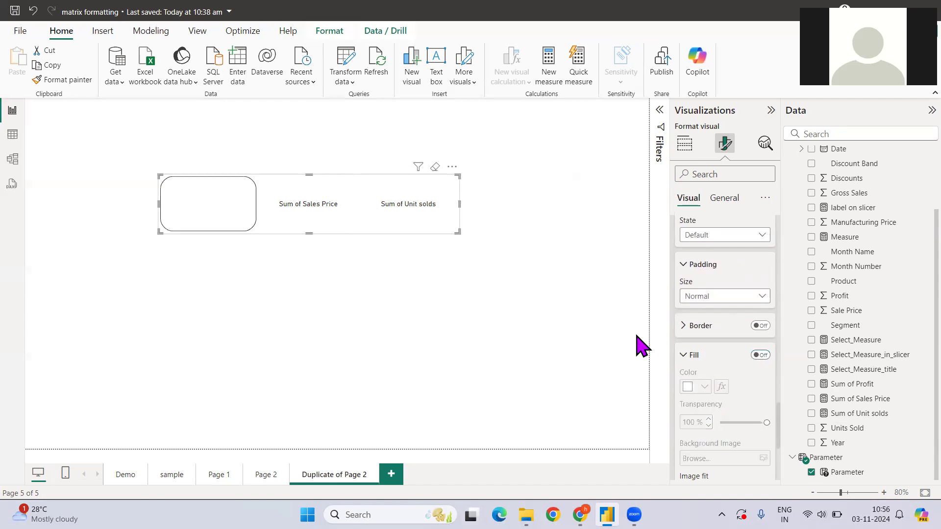
{"action": "left_click", "coordinate": [693, 354]}
Turn off the border of the slicer buttons for the Selected state
{"action": "left_click", "coordinate": [720, 235]}
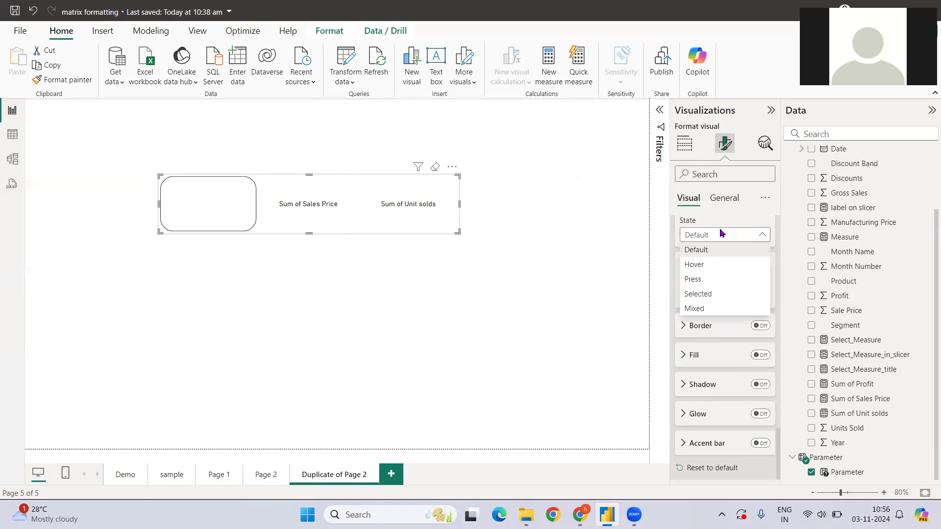
{"action": "left_click", "coordinate": [716, 296]}
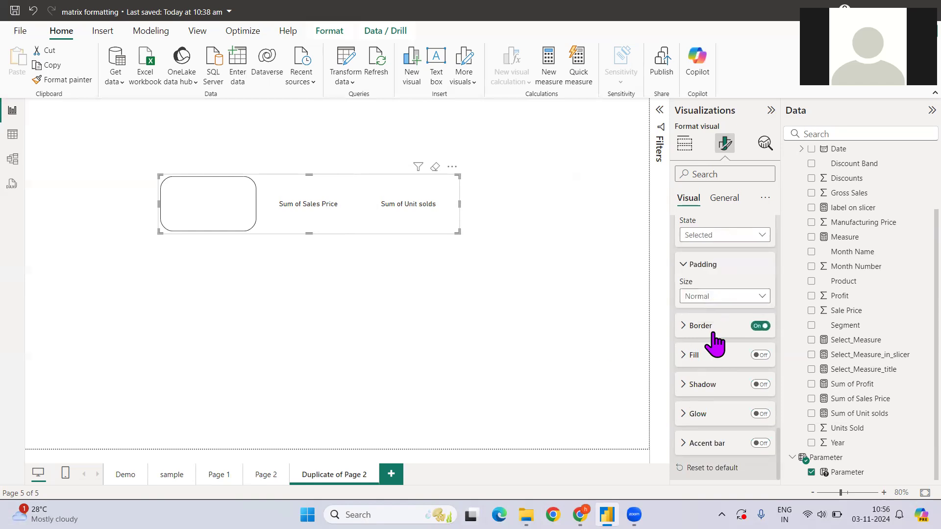
{"action": "left_click", "coordinate": [758, 326]}
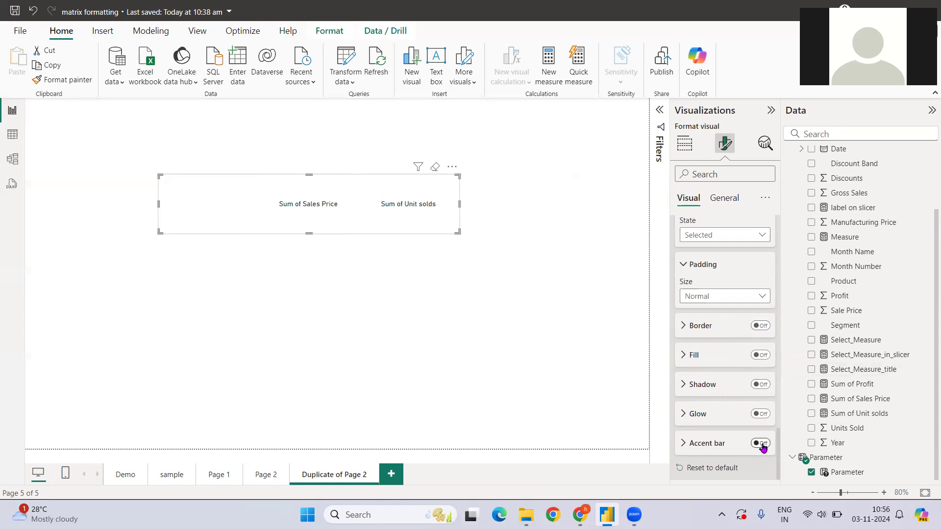
Turn on the accent bar for the Selected state, with its position at Bottom and a width of 10 px
{"action": "left_click", "coordinate": [707, 444]}
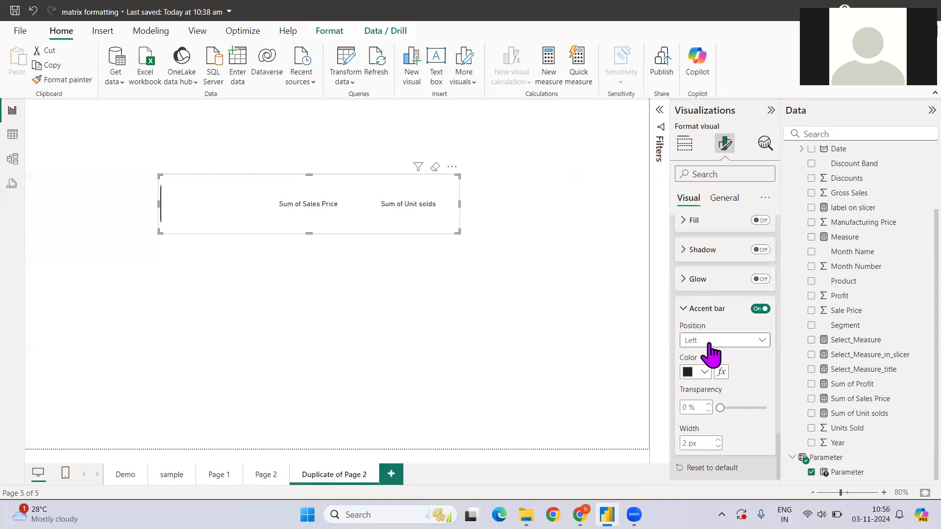
{"action": "left_click", "coordinate": [719, 341]}
{"action": "left_click", "coordinate": [716, 385]}
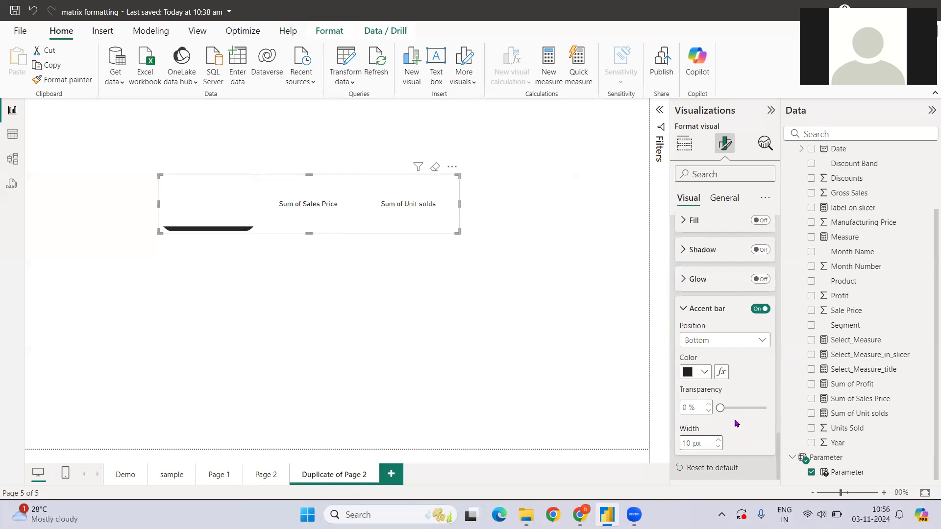
Test the selection highlight by switching between Sum of Sales Price and Sum of Unit solds, ending on Sum of Profit
{"action": "left_click", "coordinate": [315, 216]}
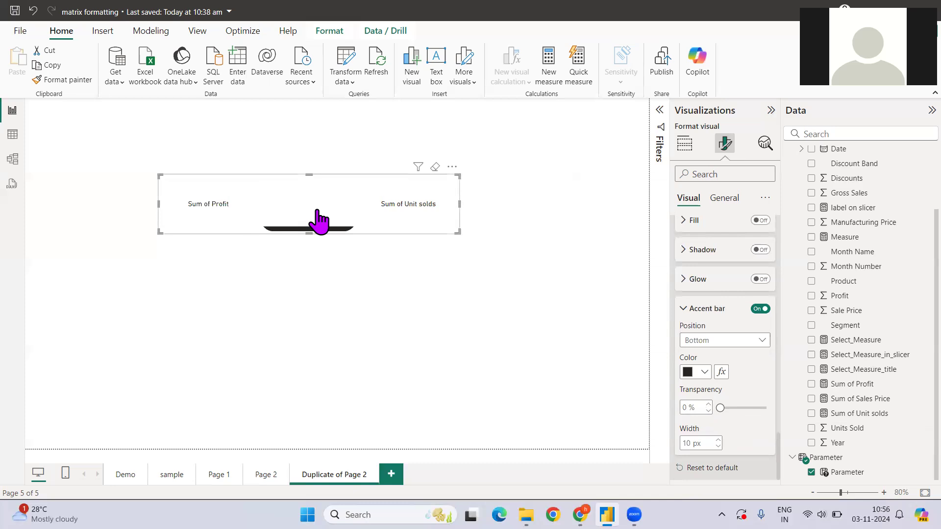
{"action": "left_click", "coordinate": [399, 220]}
{"action": "left_click", "coordinate": [329, 211]}
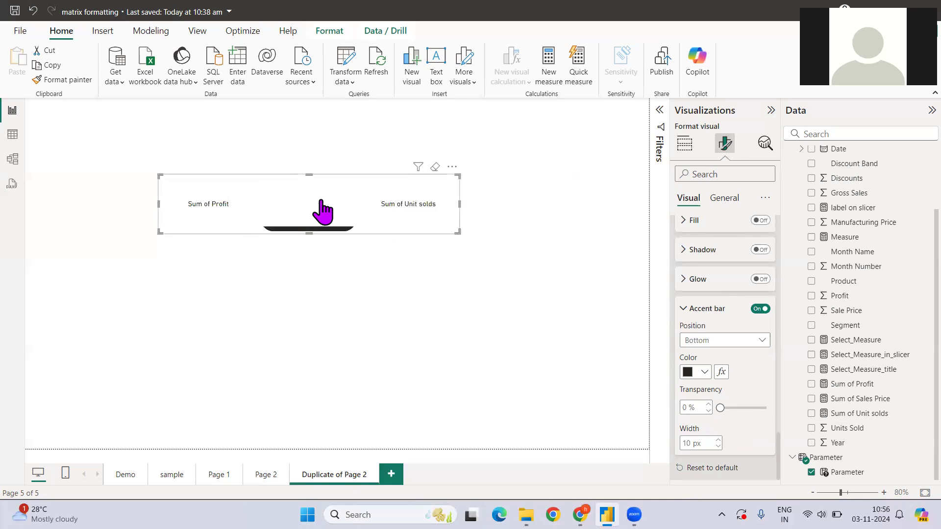
{"action": "left_click", "coordinate": [234, 205]}
Set the callout values of the Selected state to bright green (#00F921) with font size 20
{"action": "left_click", "coordinate": [684, 312]}
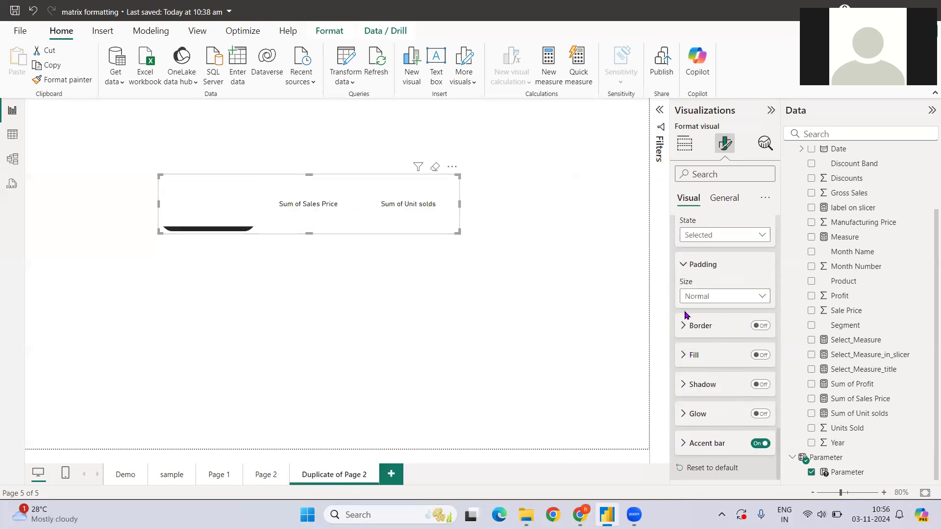
{"action": "scroll", "coordinate": [724, 344], "scroll_direction": "up", "scroll_amount": 3}
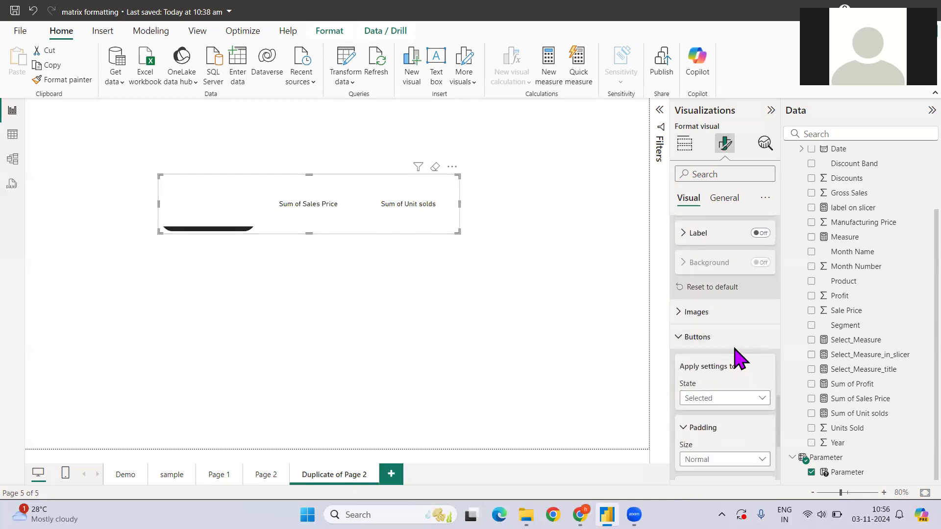
{"action": "scroll", "coordinate": [718, 353], "scroll_direction": "up", "scroll_amount": 5}
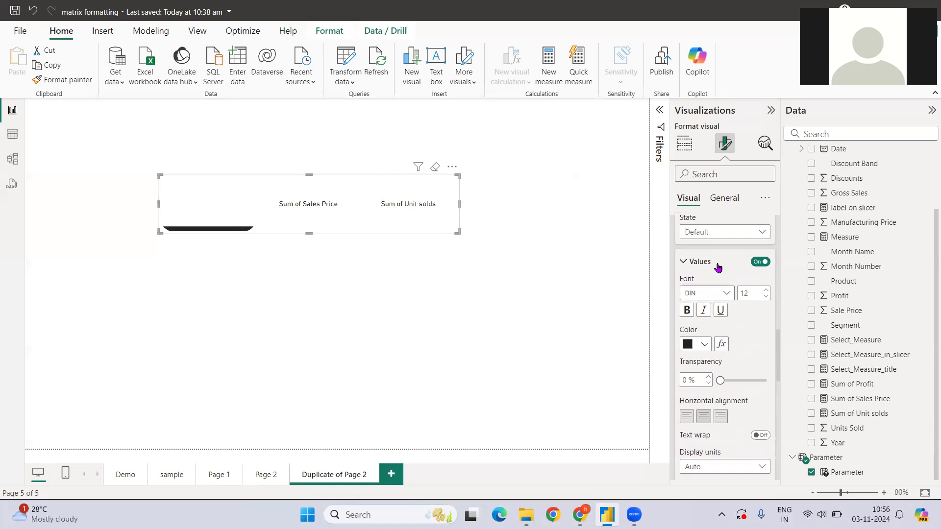
{"action": "left_click", "coordinate": [719, 233]}
{"action": "left_click", "coordinate": [713, 292]}
{"action": "left_click", "coordinate": [705, 345]}
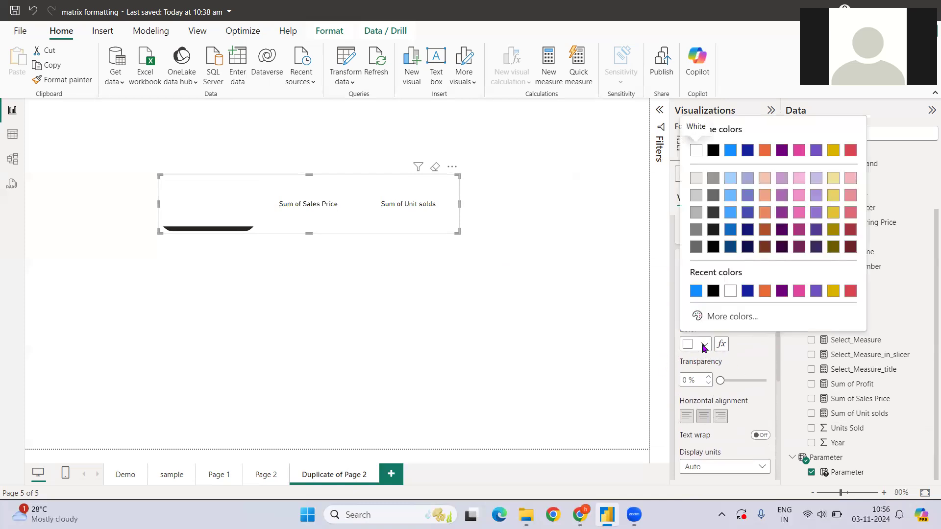
{"action": "left_click", "coordinate": [721, 316]}
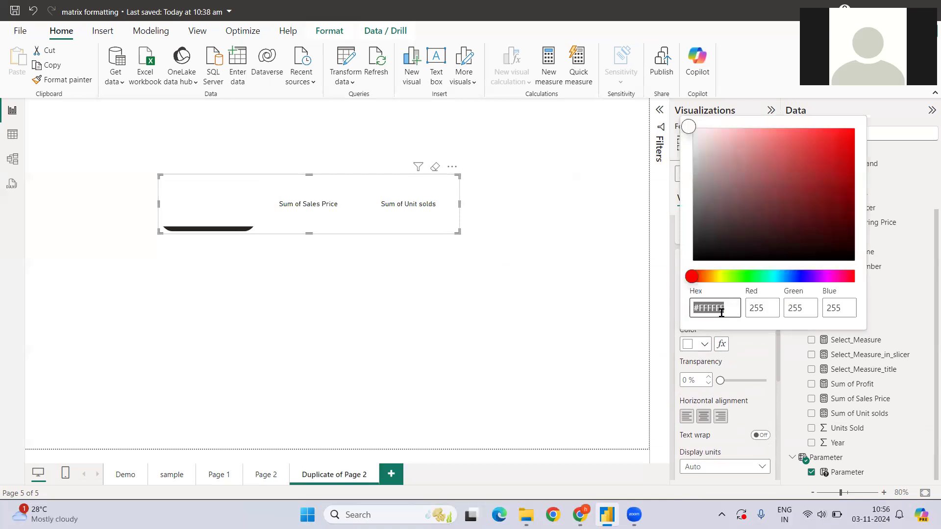
{"action": "left_click", "coordinate": [749, 278]}
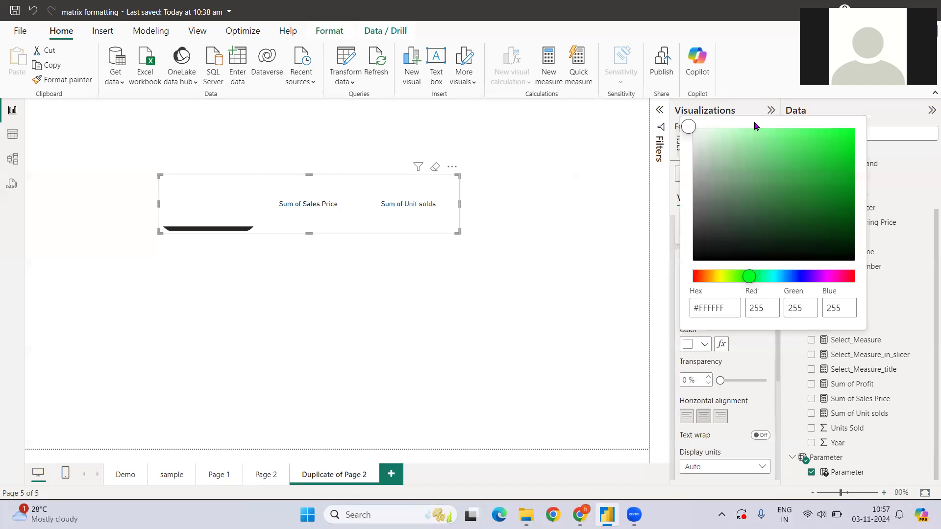
{"action": "left_click", "coordinate": [735, 307]}
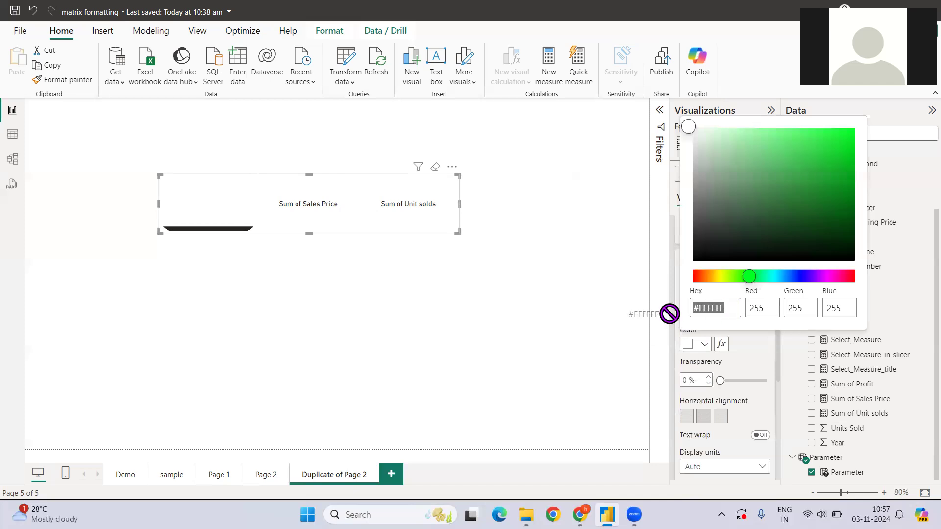
{"action": "left_click", "coordinate": [688, 129]}
{"action": "left_click", "coordinate": [795, 142]}
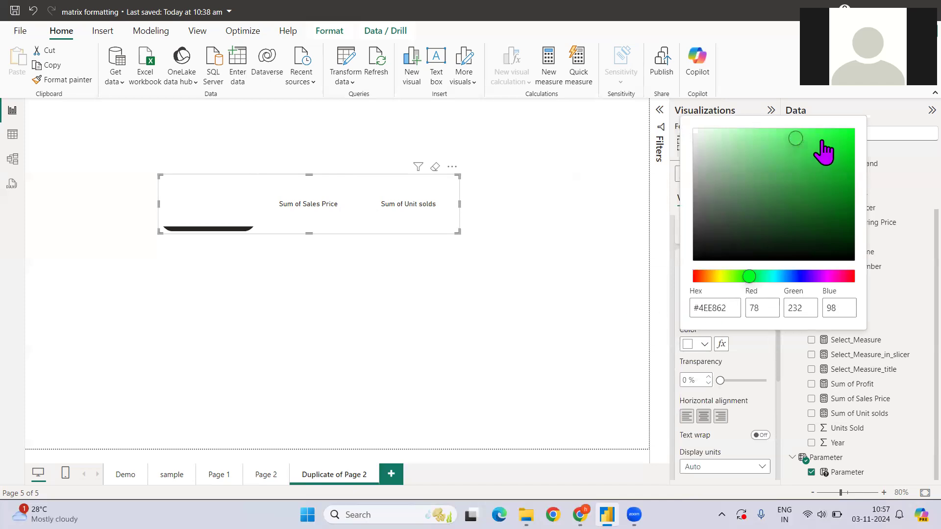
{"action": "left_click", "coordinate": [791, 143]}
{"action": "left_click", "coordinate": [833, 134]}
{"action": "left_click_drag", "start_coordinate": [838, 137], "coordinate": [859, 136]}
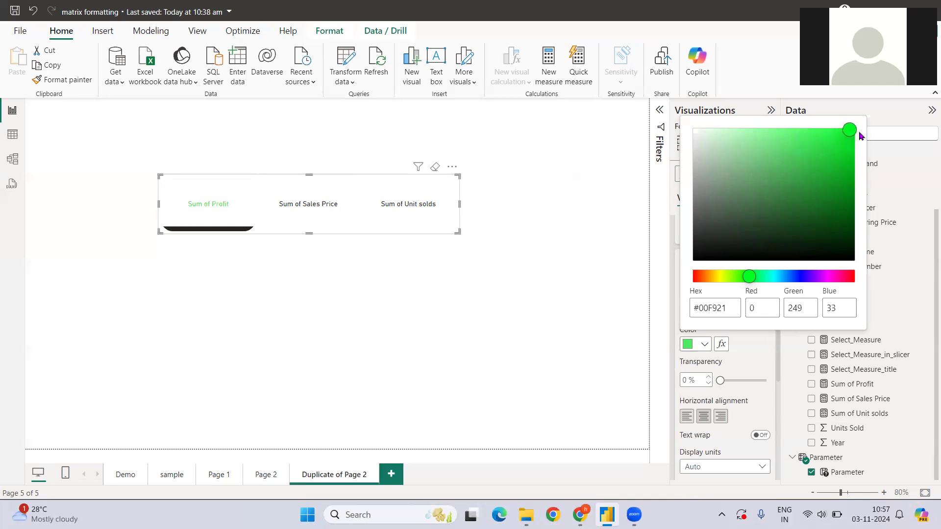
{"action": "left_click", "coordinate": [755, 369]}
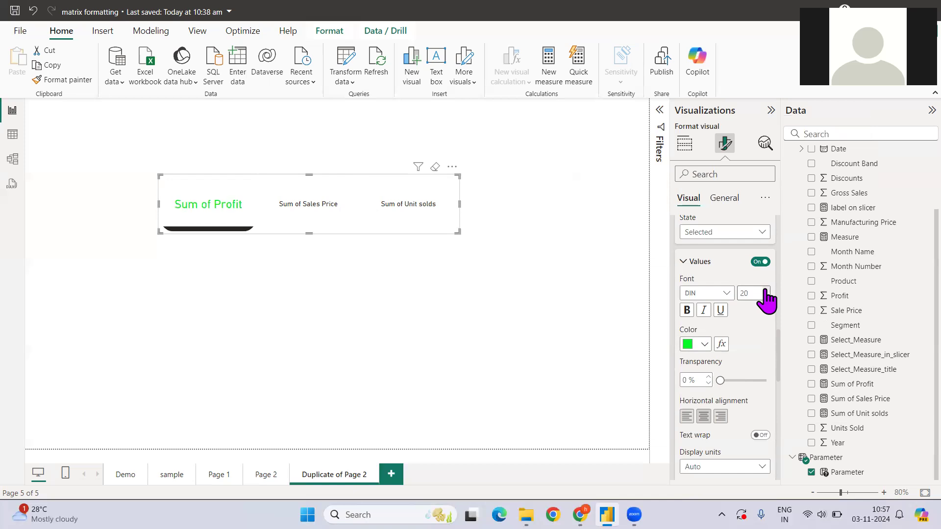
Try bright green on the Selected state's accent bar and change its color to dark brown
{"action": "scroll", "coordinate": [735, 362], "scroll_direction": "down", "scroll_amount": 10}
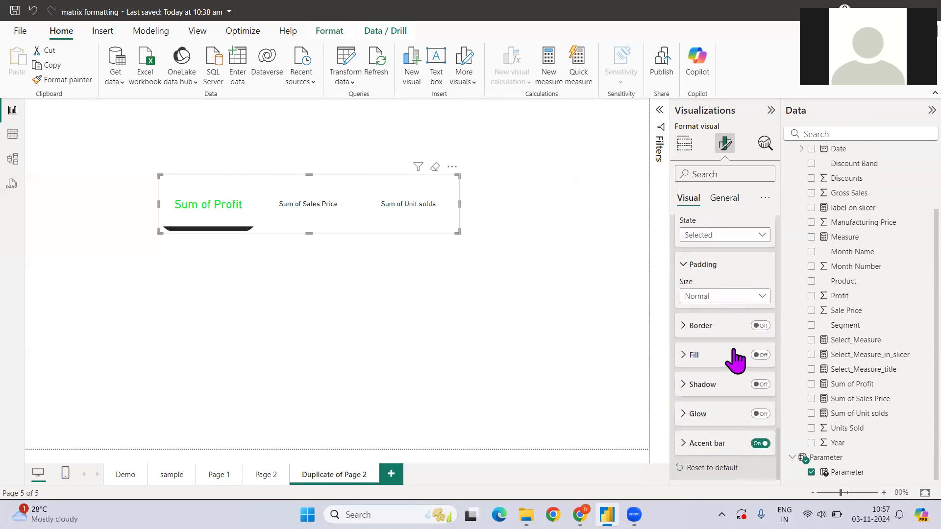
{"action": "left_click", "coordinate": [725, 443]}
{"action": "scroll", "coordinate": [724, 409], "scroll_direction": "down", "scroll_amount": 3}
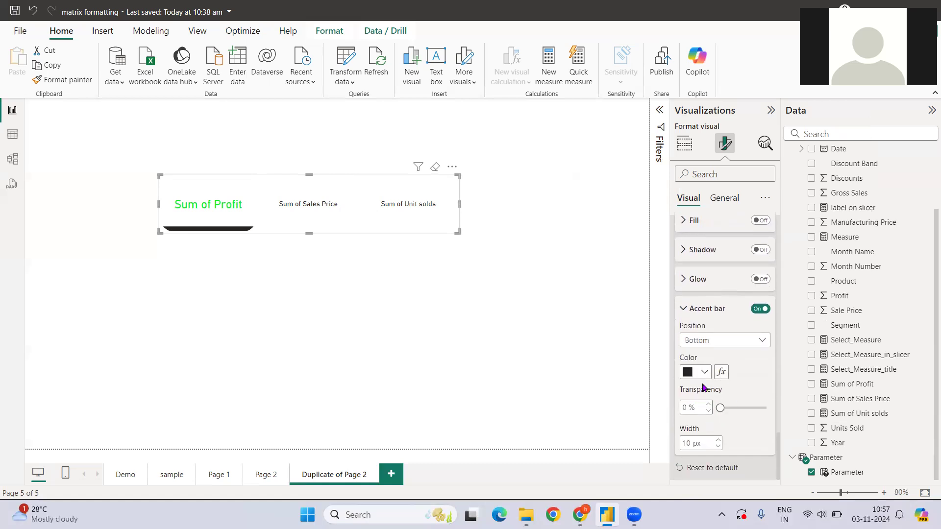
{"action": "left_click", "coordinate": [705, 373]}
{"action": "left_click", "coordinate": [697, 319]}
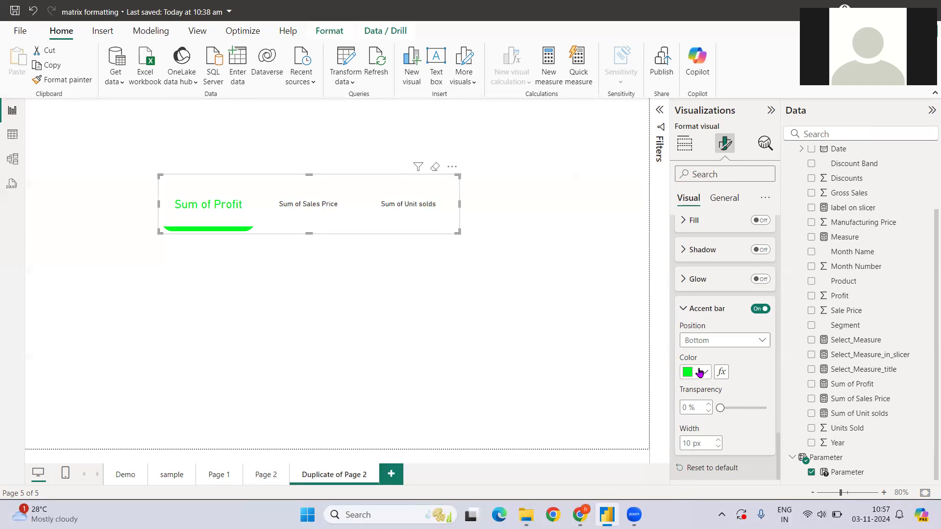
{"action": "left_click", "coordinate": [700, 373]}
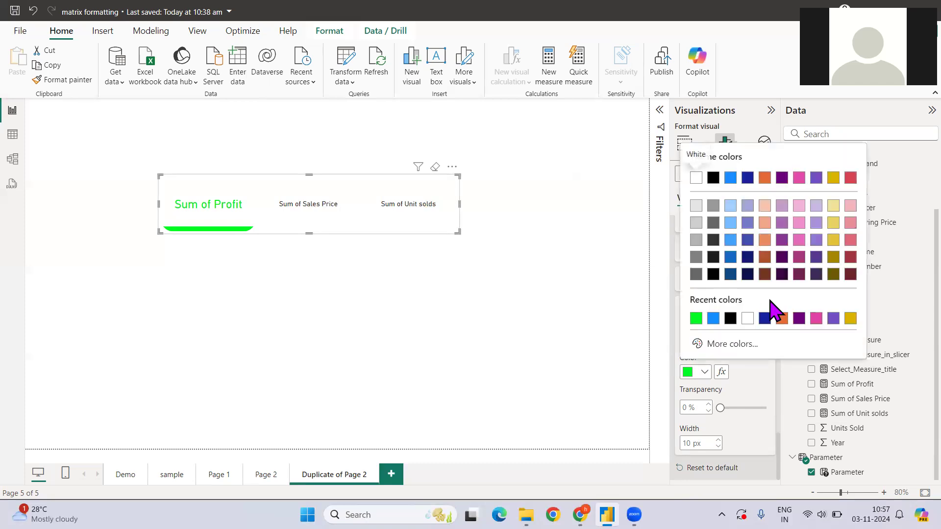
{"action": "left_click", "coordinate": [765, 272]}
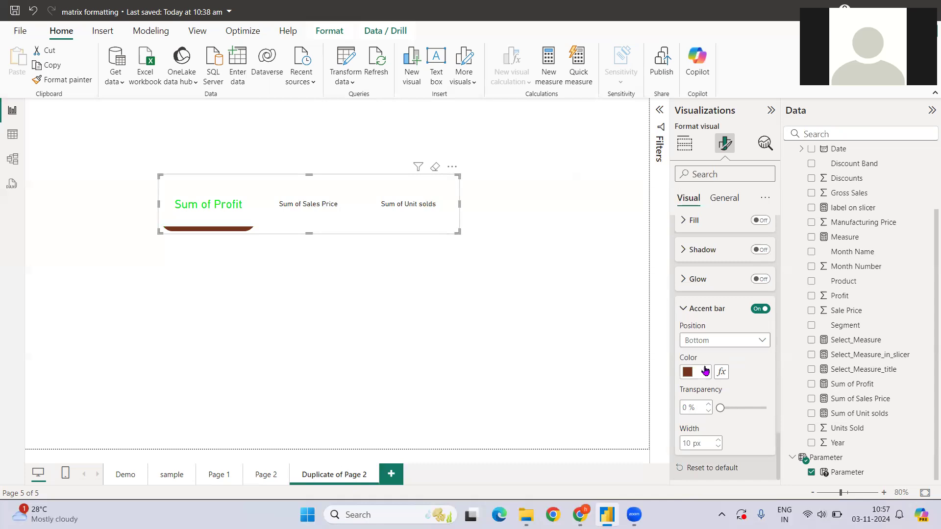
Change both the accent bar and the callout value text of the Selected state to the same bright blue
{"action": "left_click", "coordinate": [705, 371]}
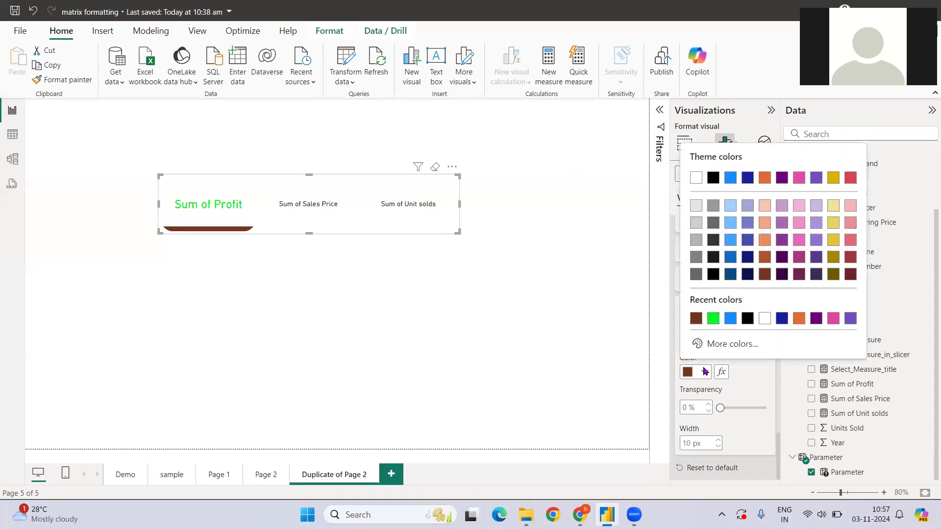
{"action": "left_click", "coordinate": [730, 318]}
{"action": "scroll", "coordinate": [717, 327], "scroll_direction": "down", "scroll_amount": 10}
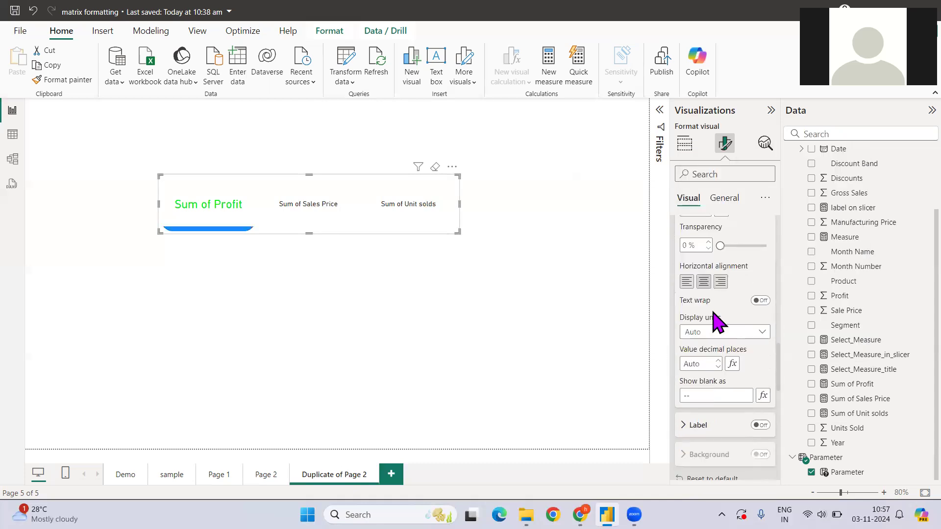
{"action": "scroll", "coordinate": [716, 323], "scroll_direction": "up", "scroll_amount": 5}
{"action": "scroll", "coordinate": [727, 367], "scroll_direction": "down", "scroll_amount": 5}
{"action": "scroll", "coordinate": [716, 325], "scroll_direction": "up", "scroll_amount": 3}
{"action": "left_click", "coordinate": [705, 374]}
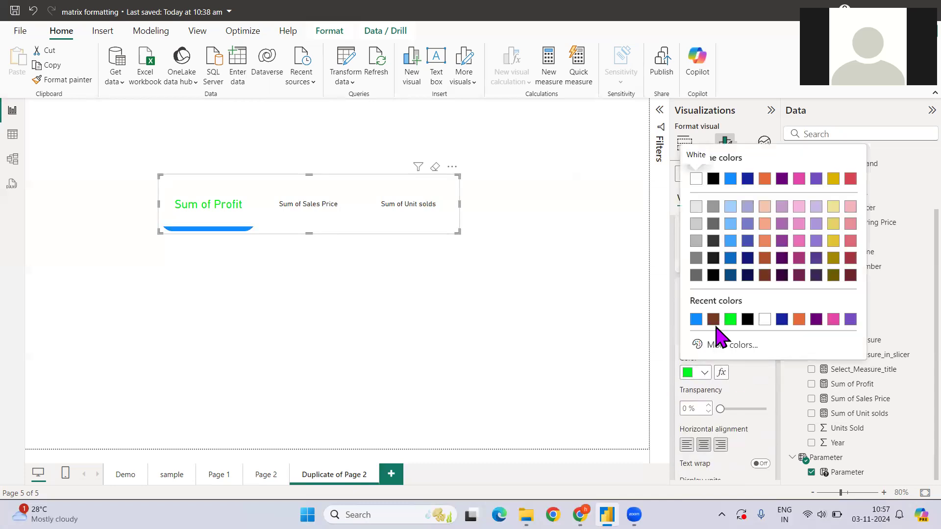
{"action": "left_click", "coordinate": [692, 321]}
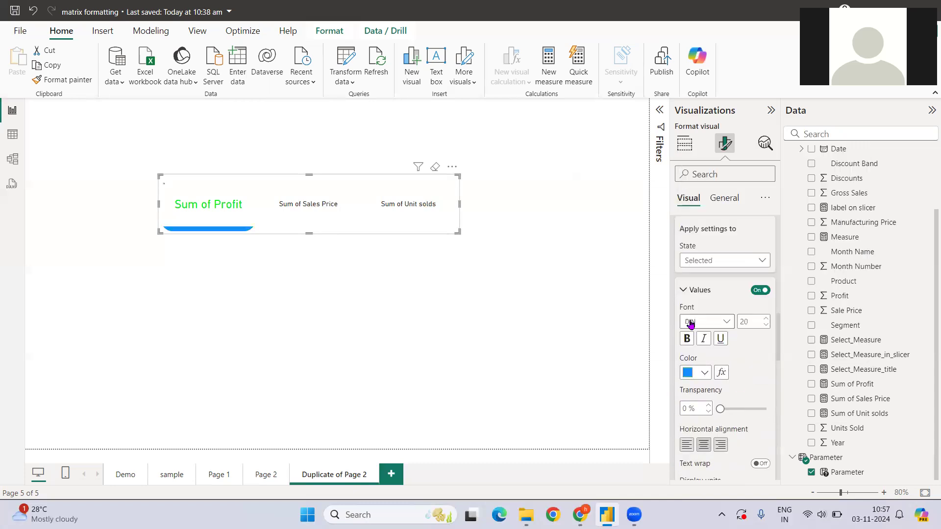
Widen the slicer to fit the full Sum of Unit solds text and test the highlight on each measure, ending on Sum of Profit
{"action": "left_click", "coordinate": [356, 313]}
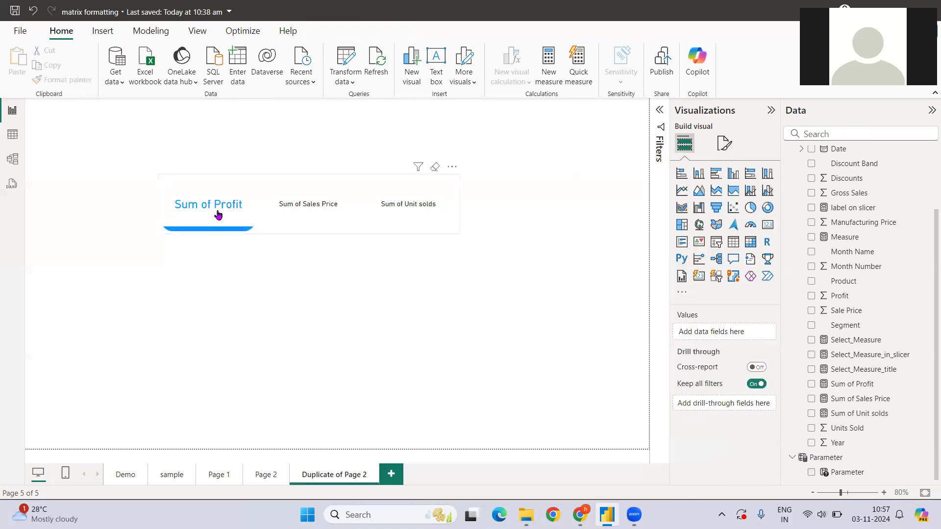
{"action": "left_click", "coordinate": [291, 214]}
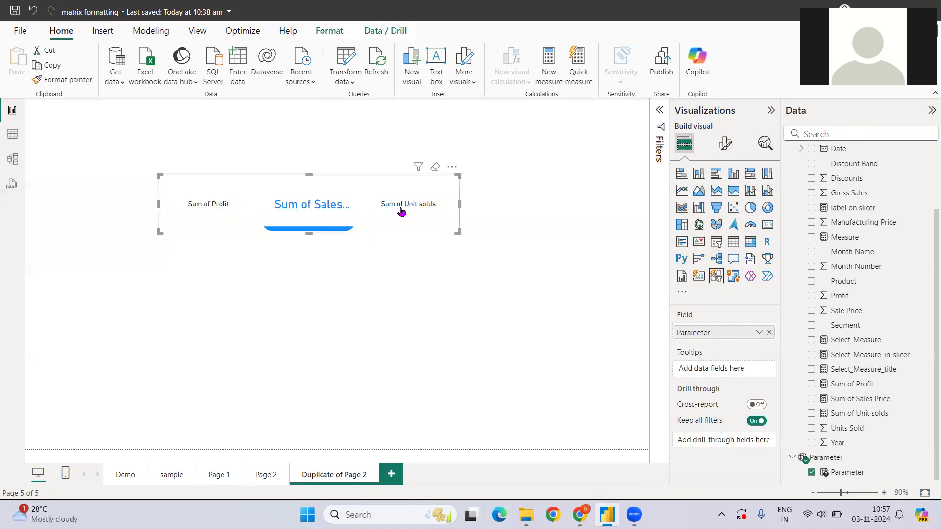
{"action": "left_click", "coordinate": [402, 212]}
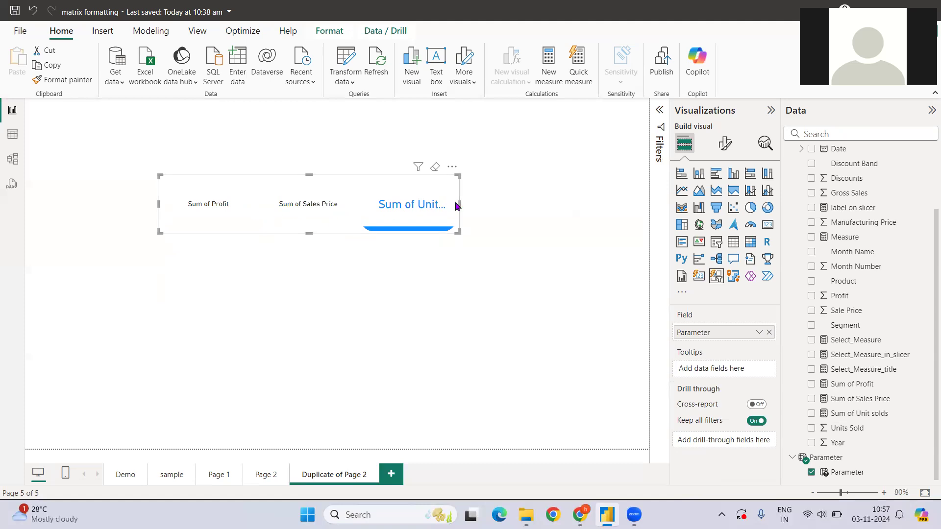
{"action": "left_click_drag", "start_coordinate": [459, 208], "coordinate": [490, 205]}
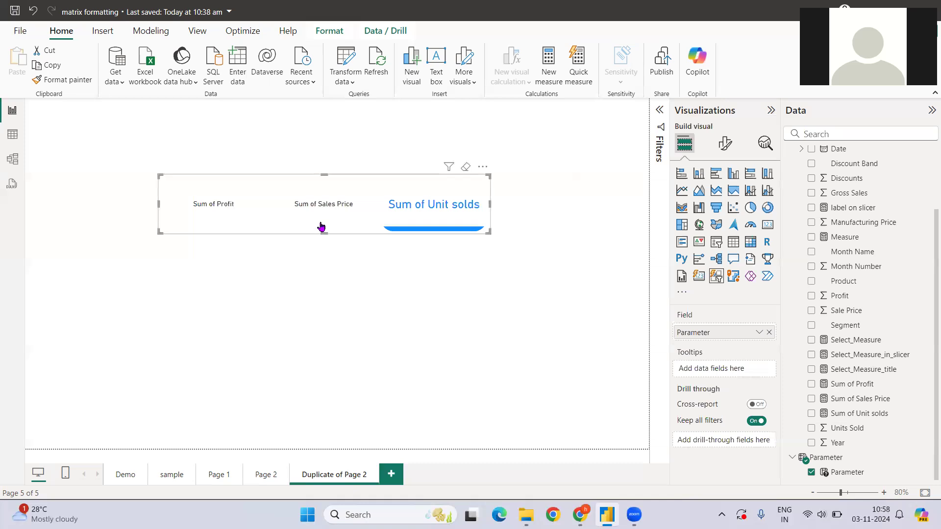
{"action": "left_click", "coordinate": [320, 216]}
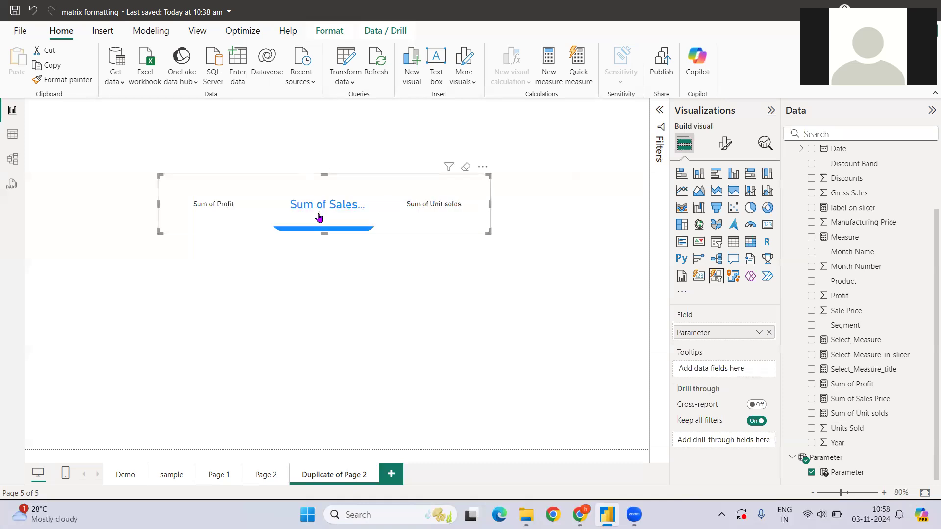
{"action": "left_click", "coordinate": [221, 209]}
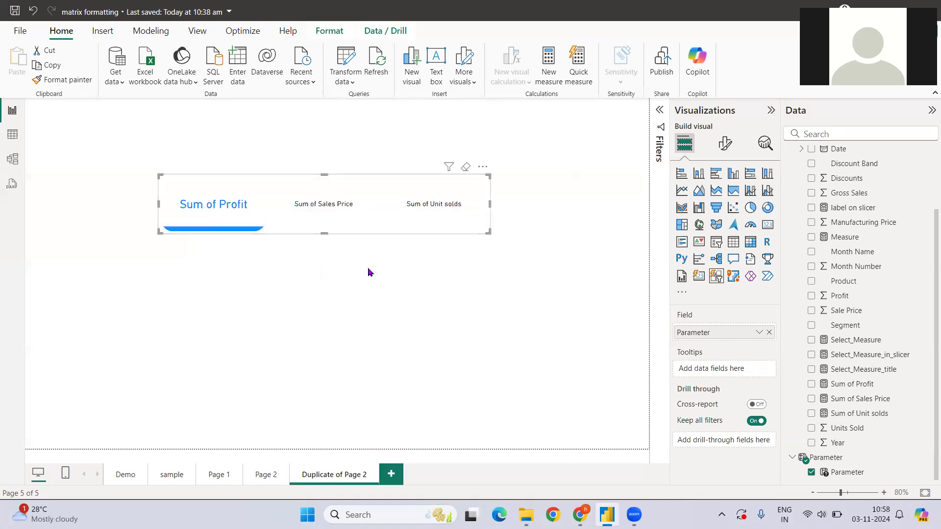
Turn on the label in the callout values for the Default state and open its settings
{"action": "left_click", "coordinate": [723, 143]}
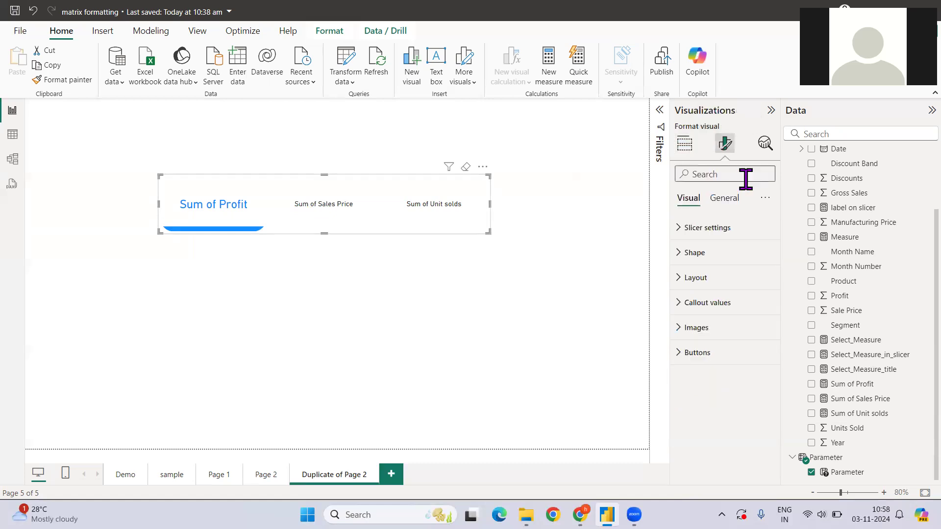
{"action": "left_click", "coordinate": [706, 308]}
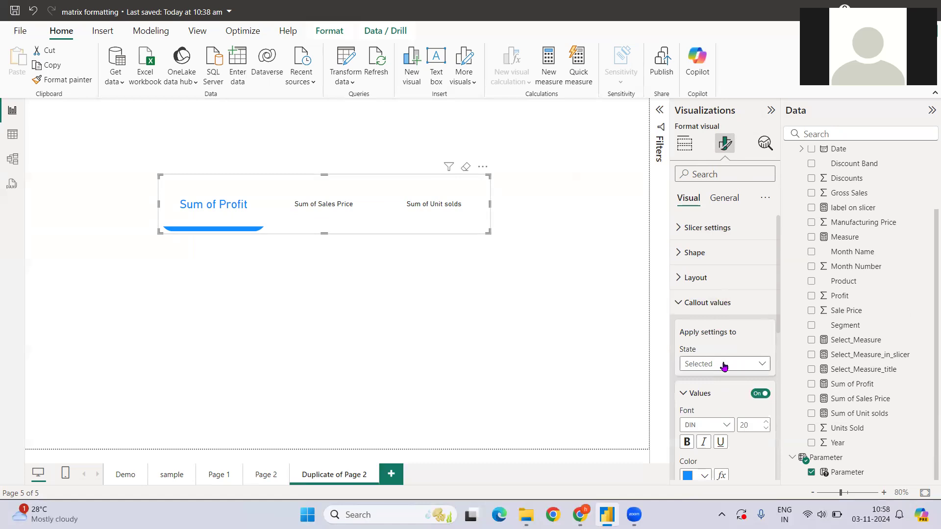
{"action": "left_click", "coordinate": [740, 364]}
{"action": "left_click", "coordinate": [711, 379]}
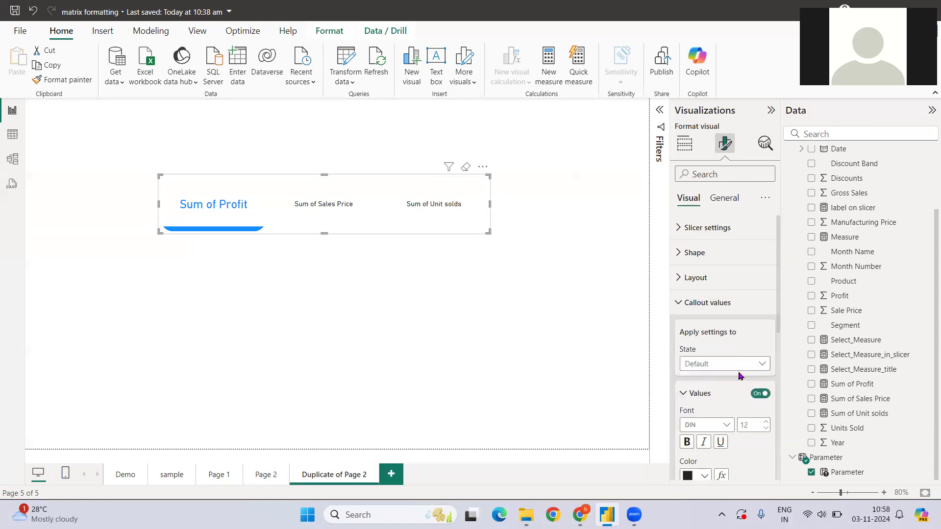
{"action": "scroll", "coordinate": [719, 373], "scroll_direction": "down", "scroll_amount": 3}
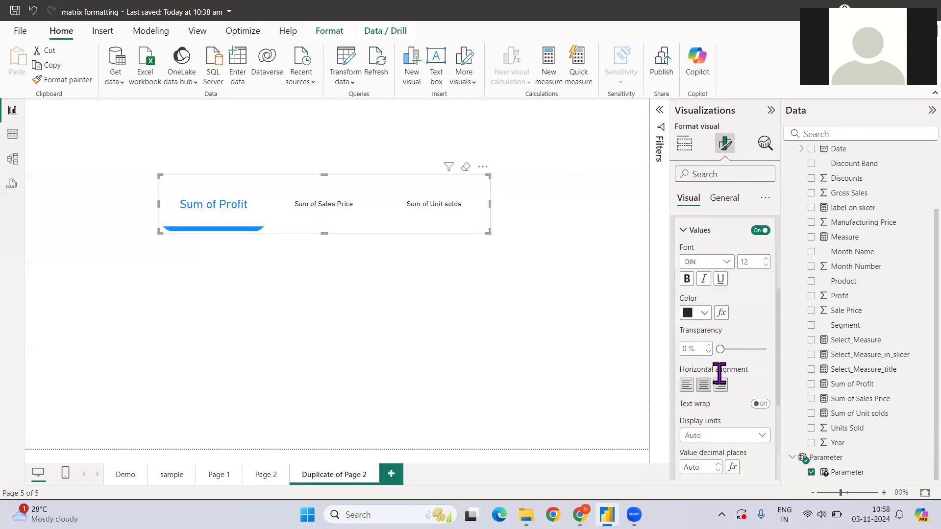
{"action": "scroll", "coordinate": [705, 390], "scroll_direction": "down", "scroll_amount": 3}
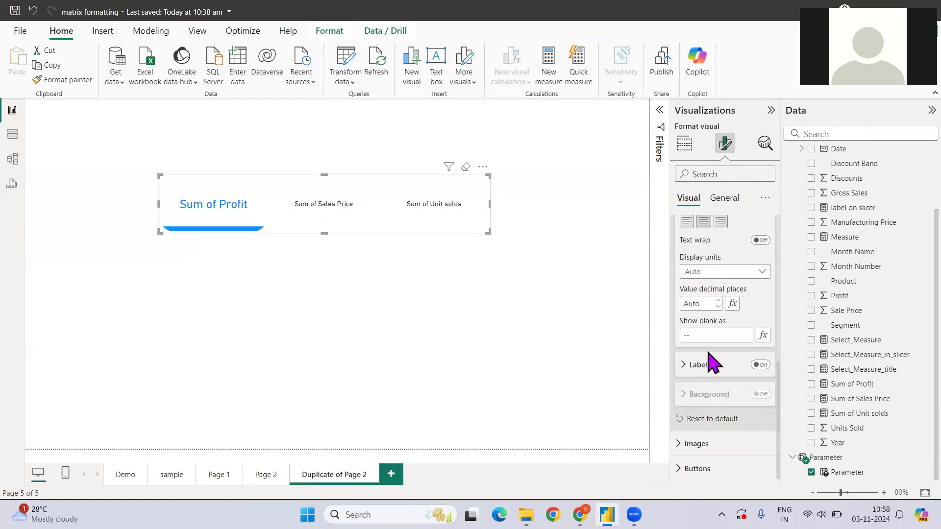
{"action": "left_click", "coordinate": [760, 365]}
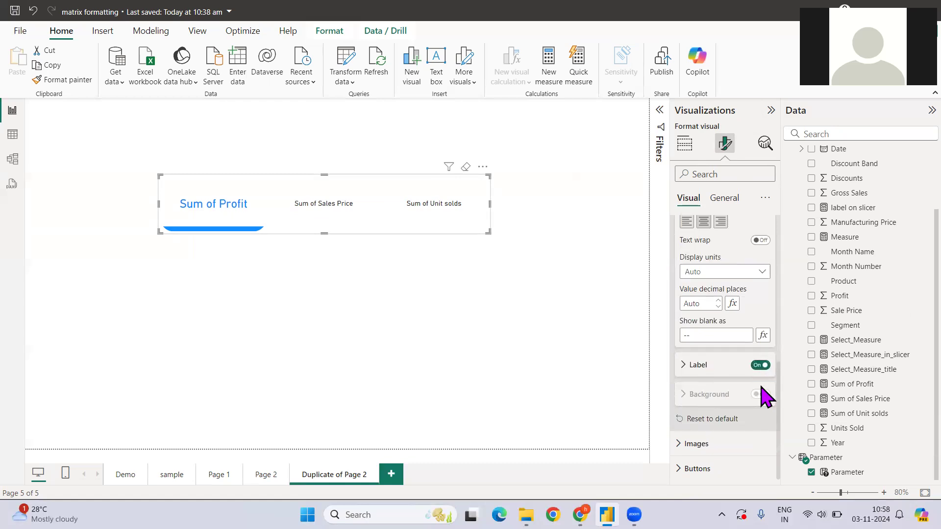
{"action": "left_click", "coordinate": [696, 366]}
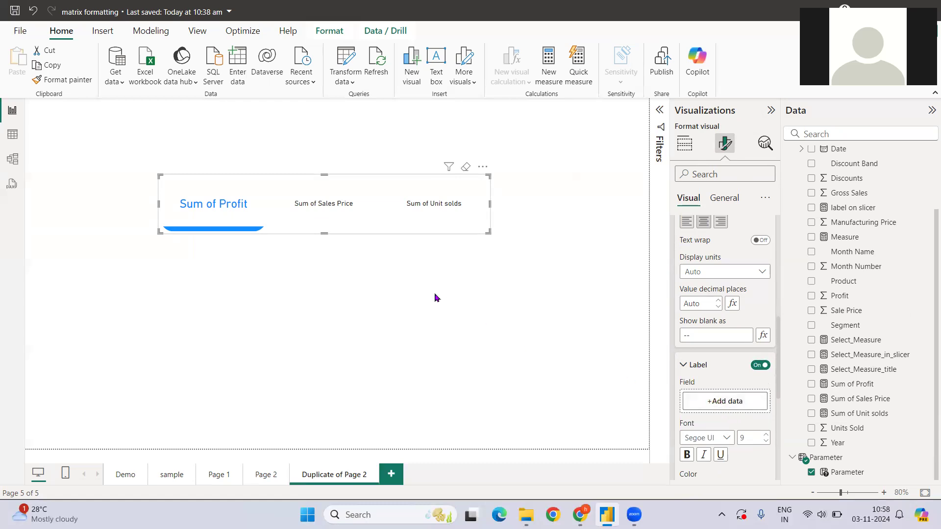
Add a card visual below the slicer that shows the Parameter field
{"action": "left_click", "coordinate": [418, 293]}
{"action": "left_click_drag", "start_coordinate": [767, 225], "coordinate": [364, 350]}
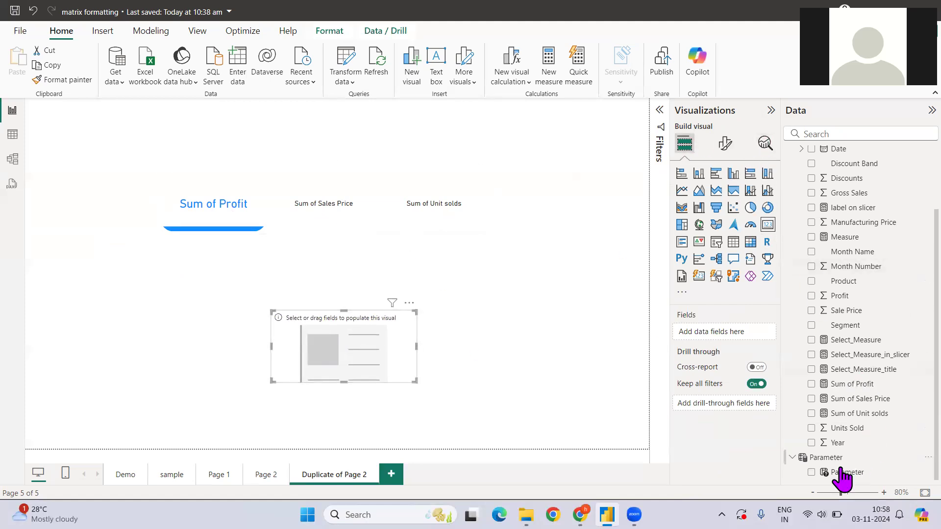
{"action": "left_click", "coordinate": [812, 472]}
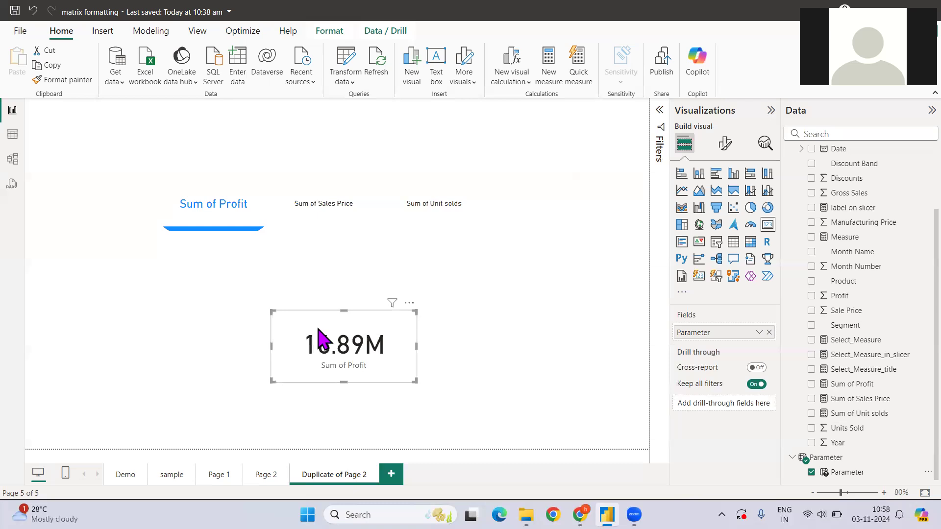
Test the card against the slicer by selecting Sum of Sales Price and Sum of Unit solds, ending on Sum of Sales Price
{"action": "left_click", "coordinate": [325, 212]}
{"action": "left_click", "coordinate": [446, 212]}
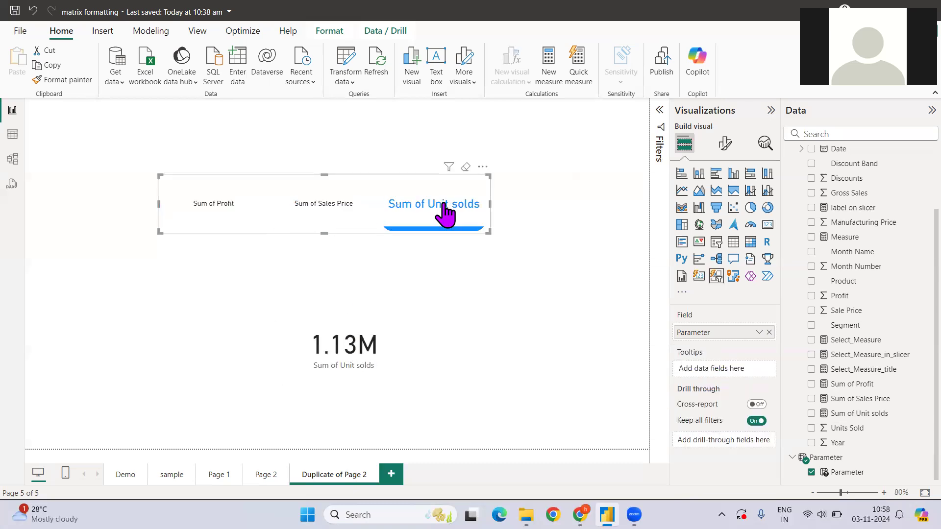
{"action": "left_click", "coordinate": [345, 328]}
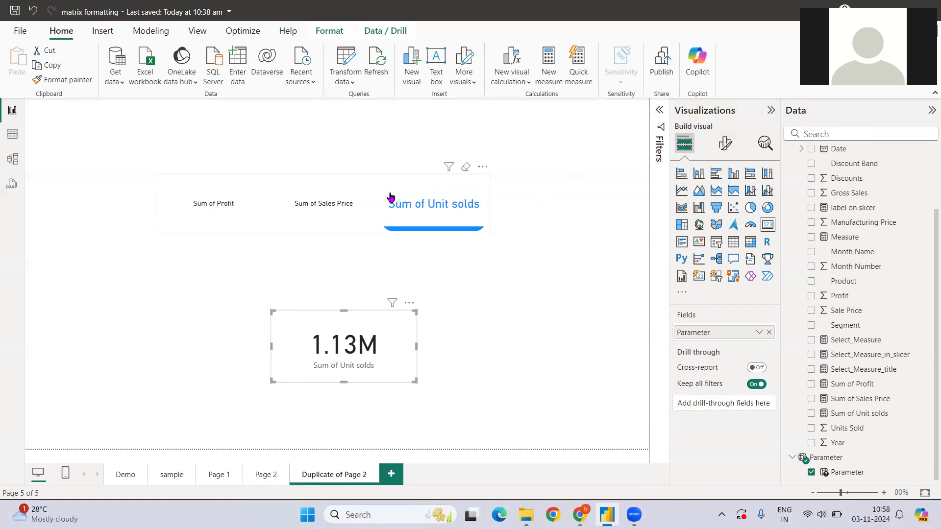
{"action": "left_click", "coordinate": [326, 204]}
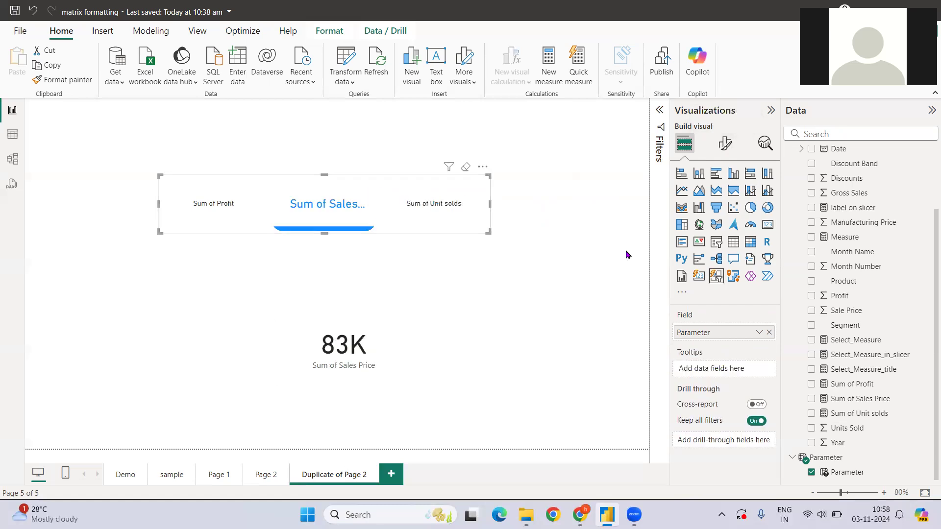
Try the Parameter field from the Parameter table as the data for the slicer's callout label
{"action": "left_click", "coordinate": [725, 143]}
{"action": "left_click", "coordinate": [706, 304]}
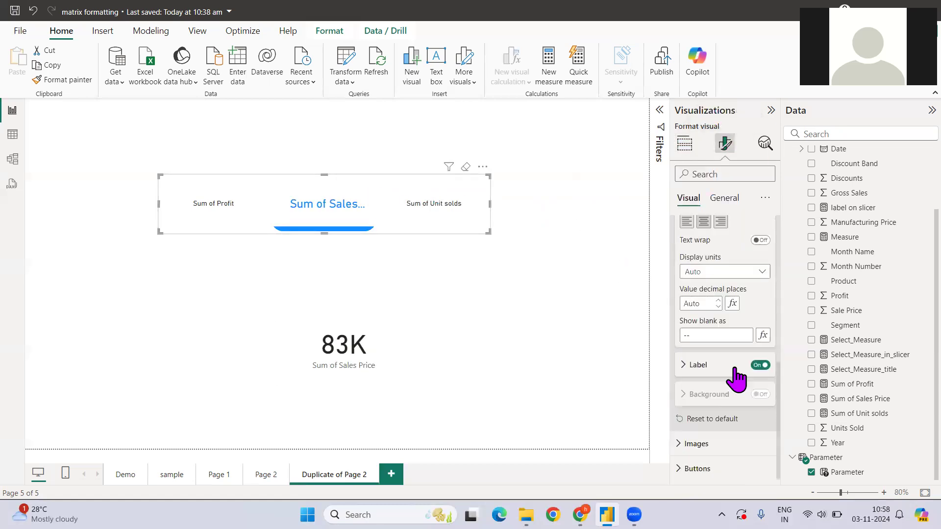
{"action": "left_click", "coordinate": [735, 369]}
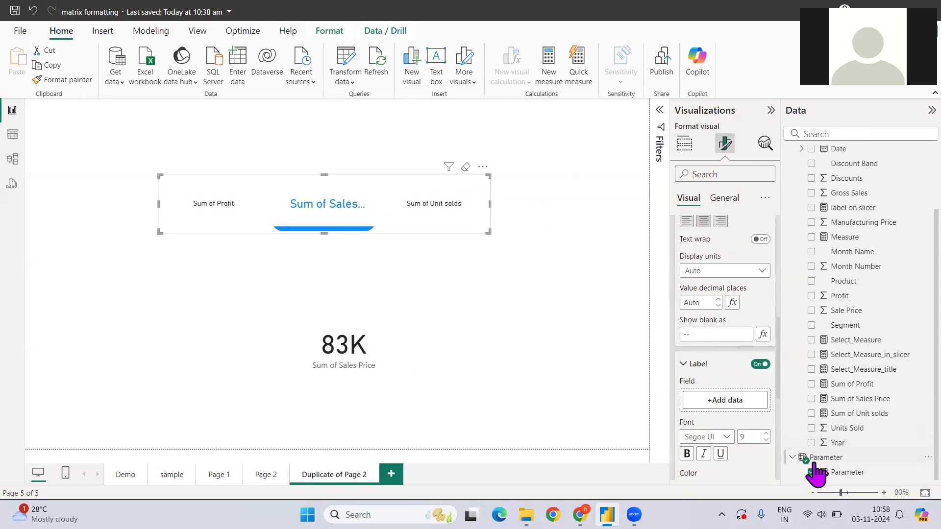
{"action": "left_click", "coordinate": [683, 402]}
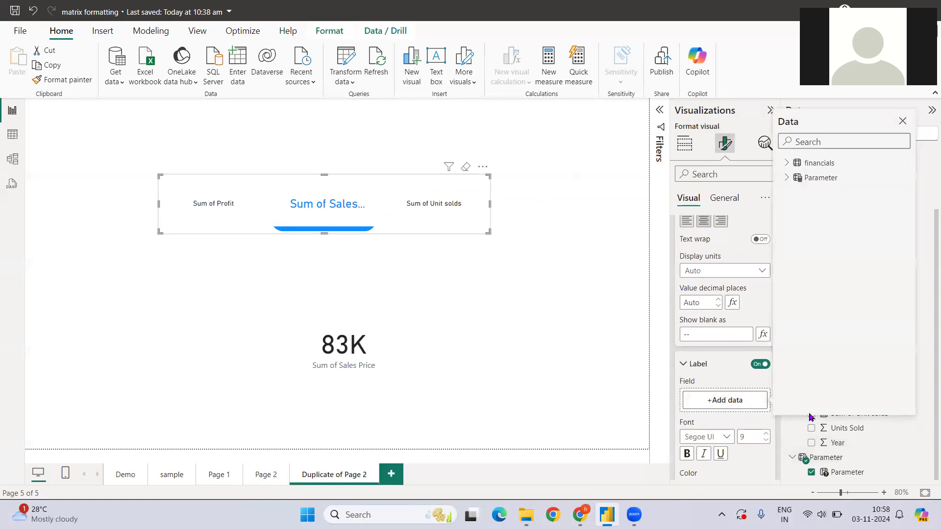
{"action": "left_click", "coordinate": [807, 179]}
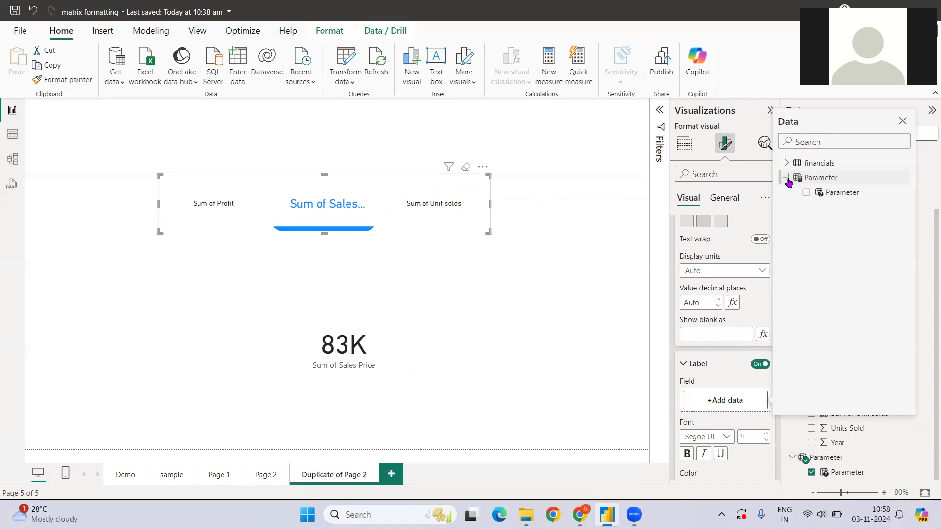
{"action": "left_click", "coordinate": [806, 192]}
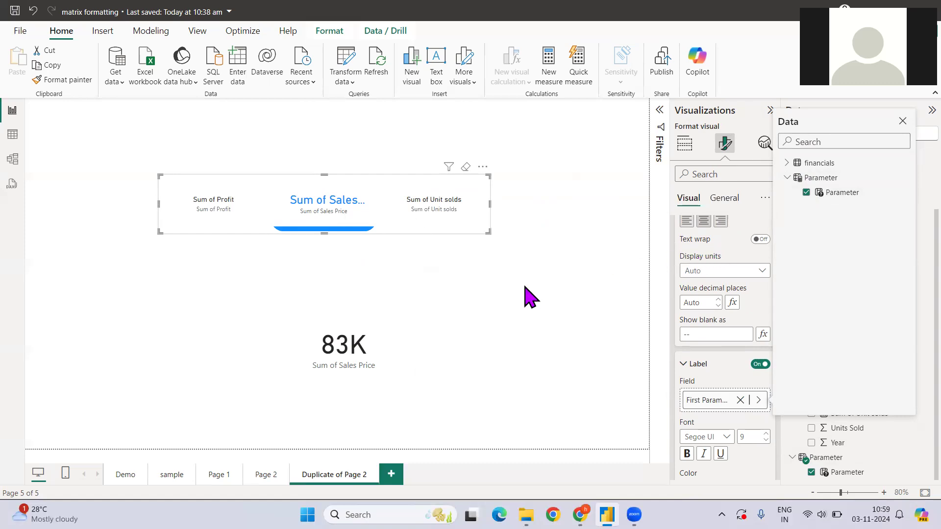
Select Sum of Unit solds in the slicer and remove the Parameter field from the callout label
{"action": "left_click", "coordinate": [343, 358]}
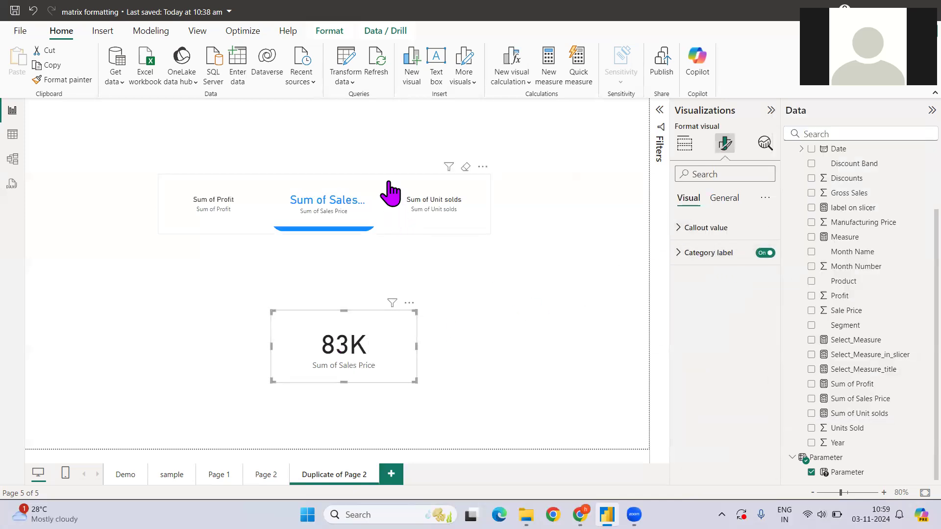
{"action": "left_click", "coordinate": [436, 198]}
{"action": "scroll", "coordinate": [741, 398], "scroll_direction": "down", "scroll_amount": 10}
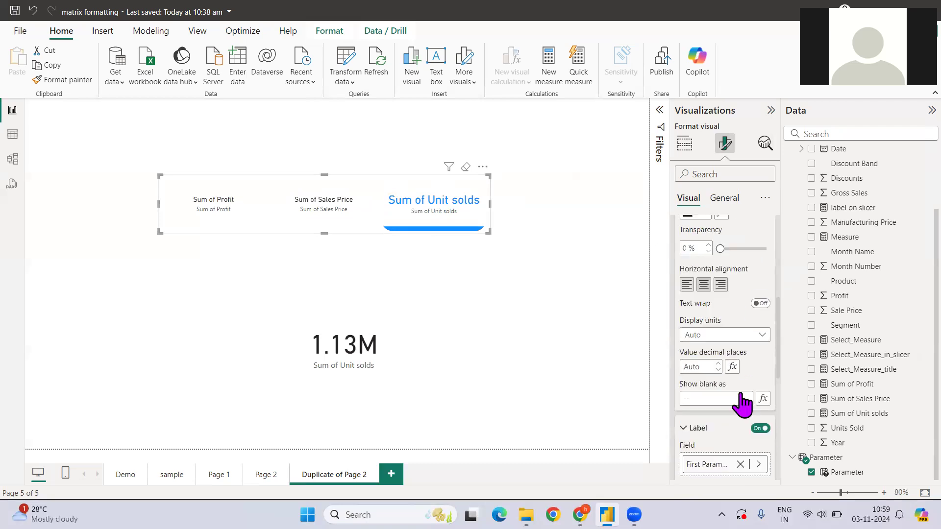
{"action": "left_click", "coordinate": [739, 238]}
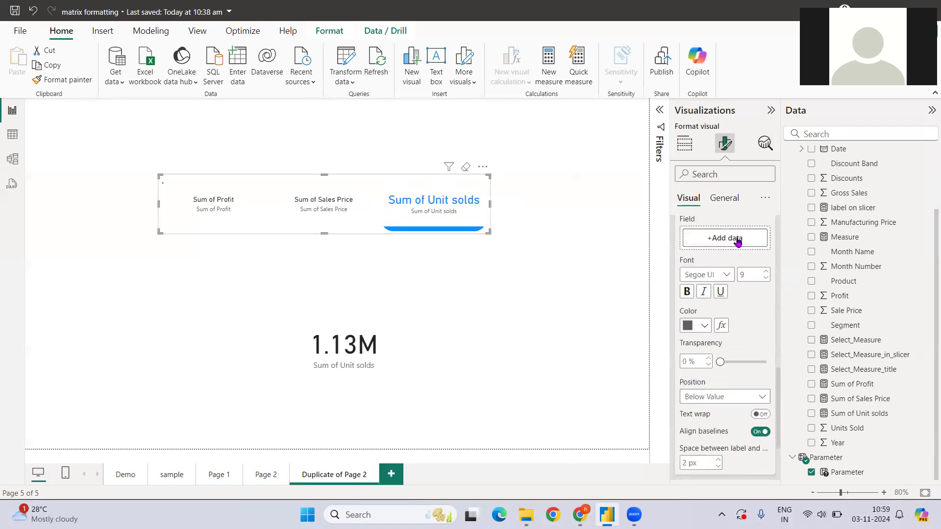
Examine the DAX formula of the label on slicer measure, highlighting its MAX(Parameter[Parameter]) expression
{"action": "left_click", "coordinate": [854, 209]}
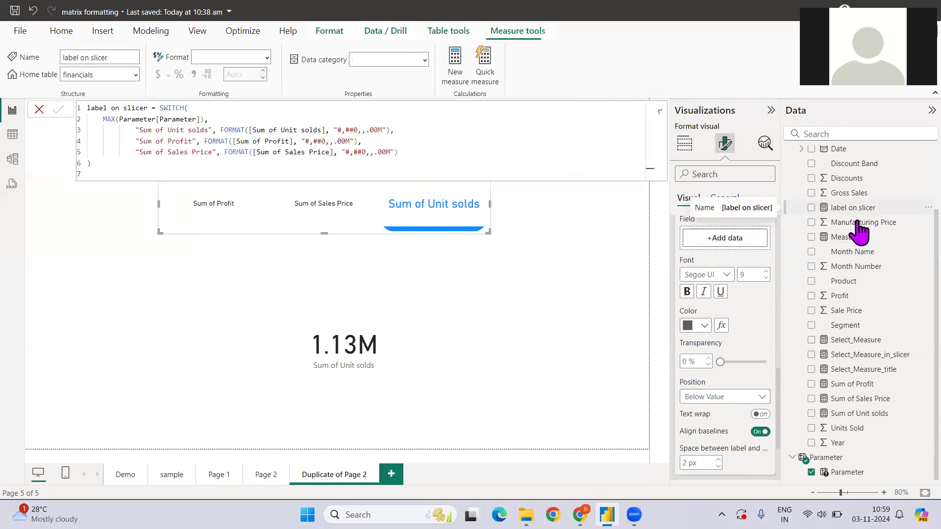
{"action": "left_click", "coordinate": [431, 159]}
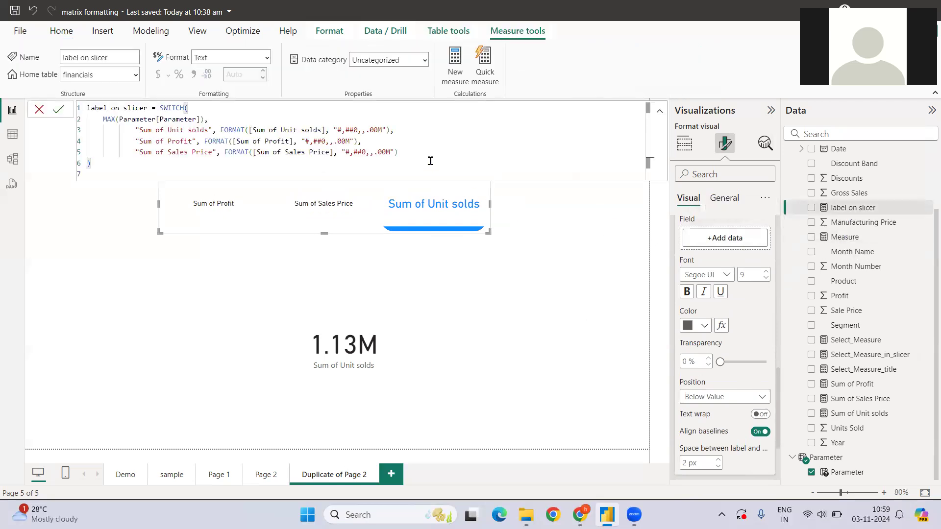
{"action": "scroll", "coordinate": [430, 161], "scroll_direction": "up", "scroll_amount": 5}
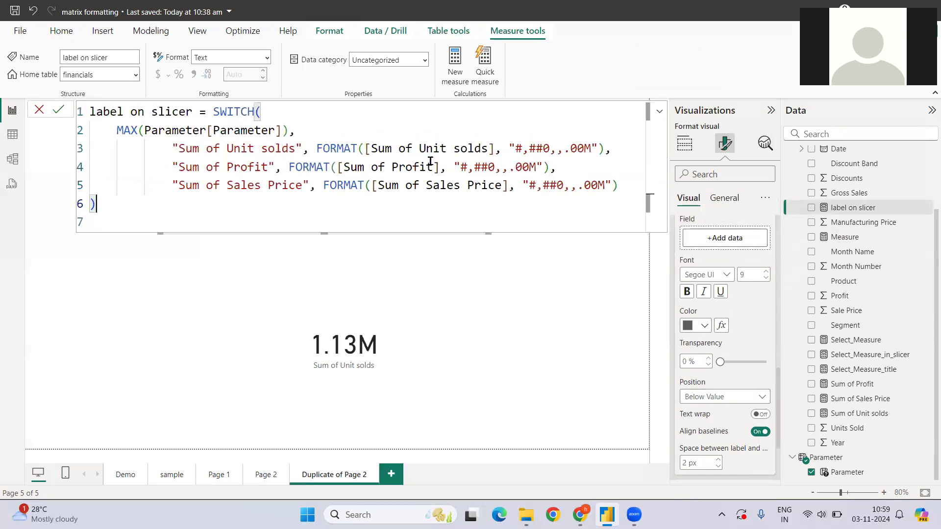
{"action": "scroll", "coordinate": [431, 161], "scroll_direction": "up", "scroll_amount": 3}
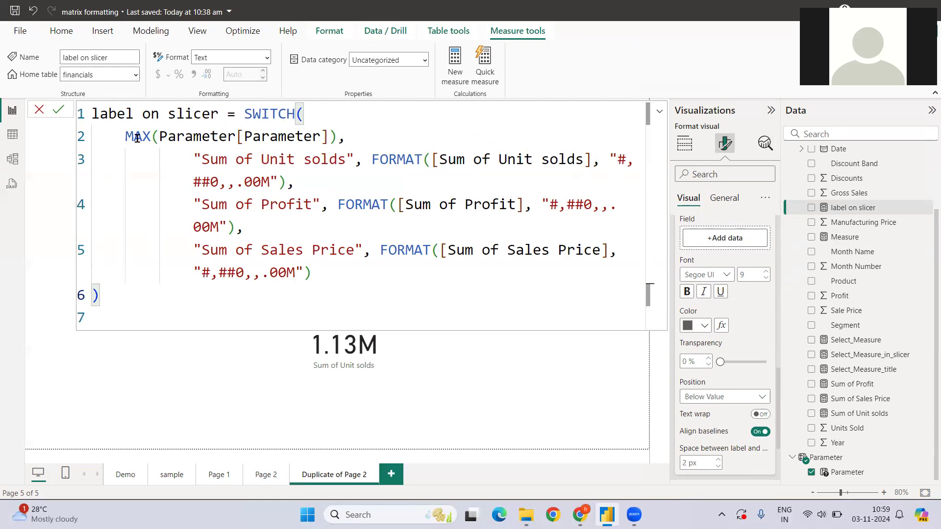
{"action": "left_click_drag", "start_coordinate": [126, 138], "coordinate": [338, 138]}
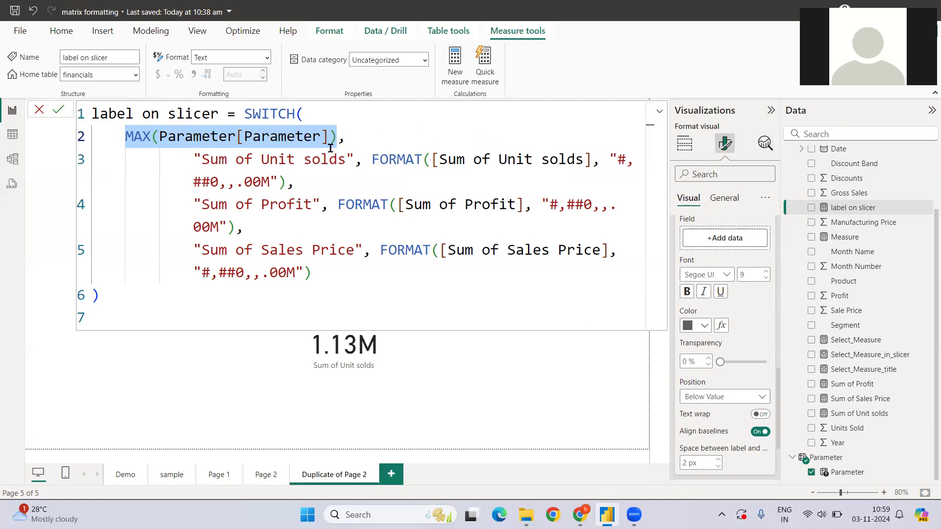
Examine the label on slicer formula's MAX function, its "#,##0,,.00M" format string, and the Sum of Unit solds, Profit and Sales Price branches
{"action": "double_click", "coordinate": [136, 141]}
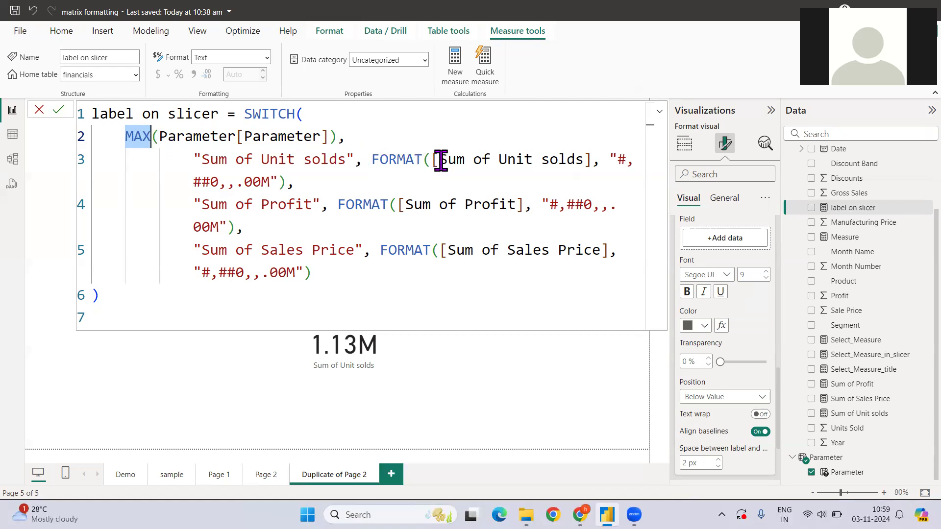
{"action": "left_click_drag", "start_coordinate": [442, 160], "coordinate": [583, 161]}
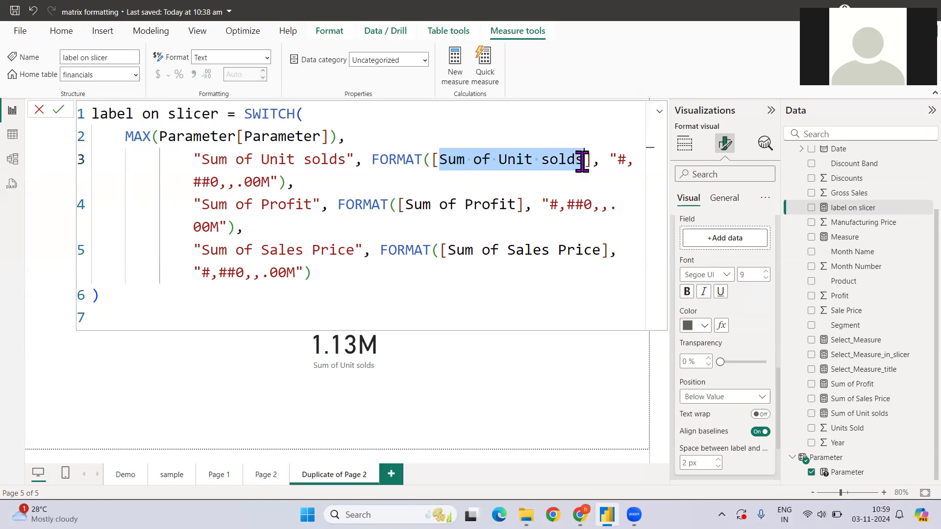
{"action": "left_click", "coordinate": [612, 158]}
{"action": "left_click_drag", "start_coordinate": [613, 158], "coordinate": [631, 175]}
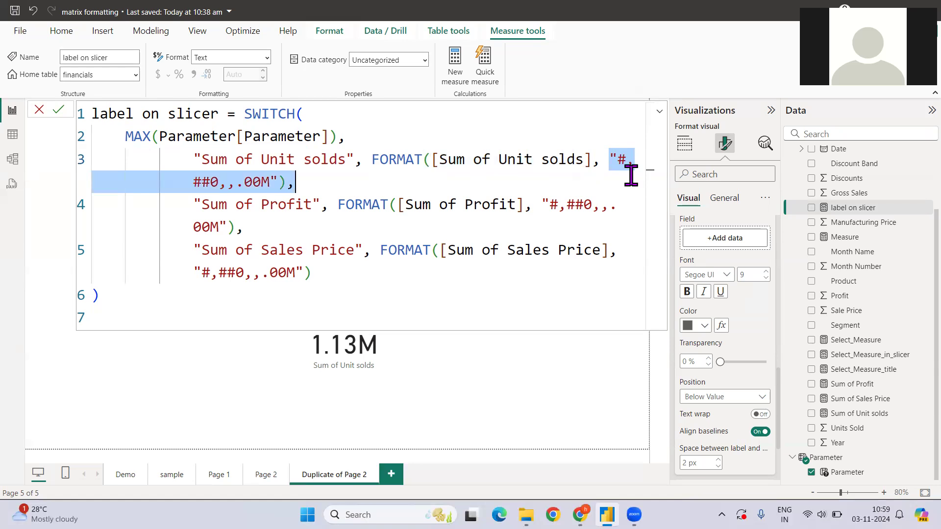
{"action": "scroll", "coordinate": [630, 175], "scroll_direction": "down", "scroll_amount": 1}
{"action": "scroll", "coordinate": [631, 175], "scroll_direction": "down", "scroll_amount": 2}
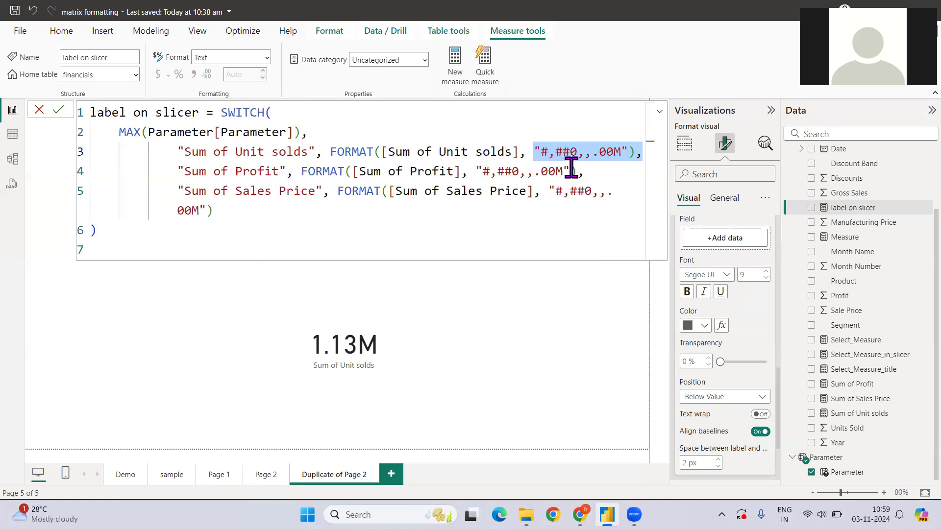
{"action": "left_click", "coordinate": [542, 157]}
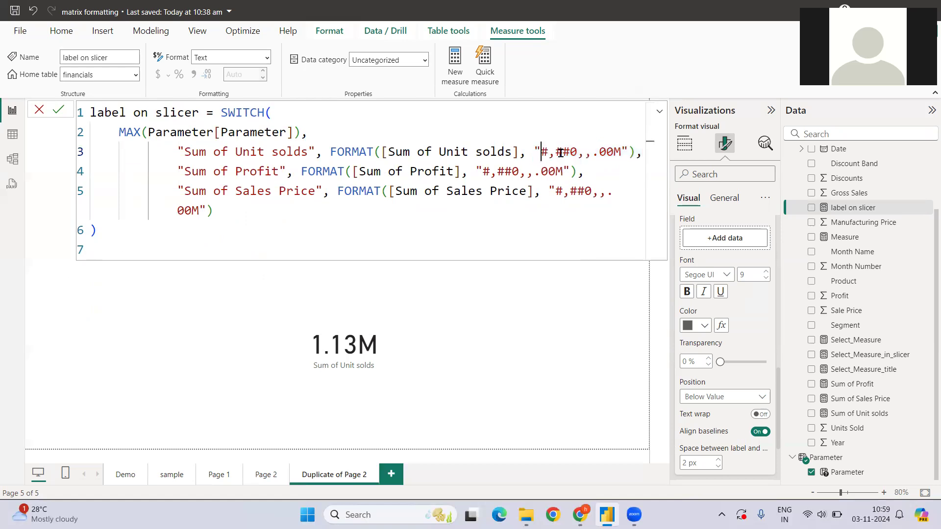
{"action": "left_click_drag", "start_coordinate": [579, 150], "coordinate": [621, 163]}
{"action": "key", "text": "ctrl+z"}
{"action": "left_click", "coordinate": [577, 169]}
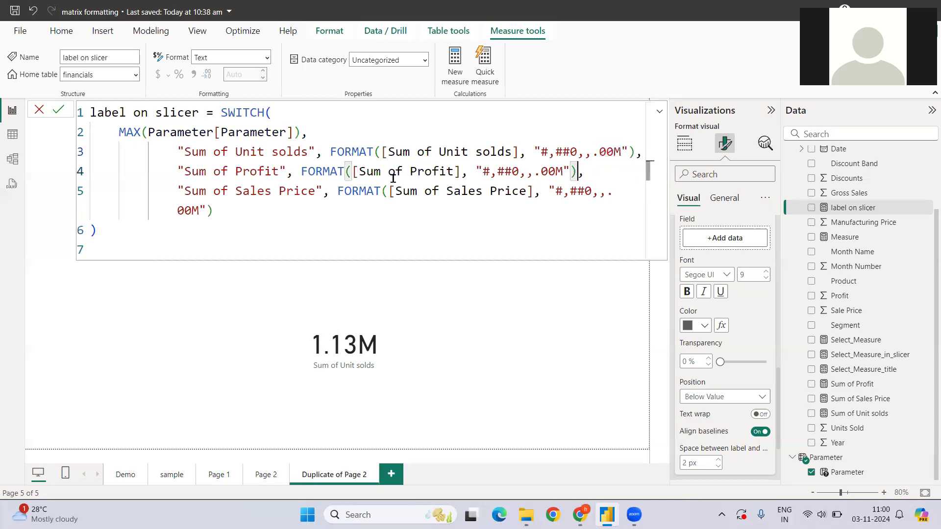
{"action": "left_click_drag", "start_coordinate": [190, 171], "coordinate": [579, 172]}
{"action": "left_click_drag", "start_coordinate": [168, 193], "coordinate": [593, 208]}
{"action": "left_click", "coordinate": [326, 221]}
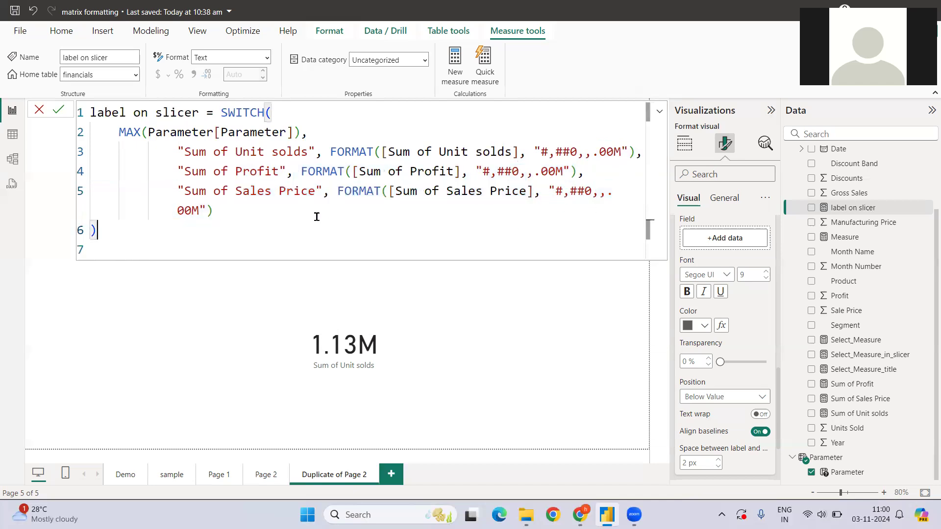
Copy the measure name "label on slicer" from its DAX formula
{"action": "left_click_drag", "start_coordinate": [91, 112], "coordinate": [200, 112]}
{"action": "key", "text": "ctrl+c"}
{"action": "left_click", "coordinate": [242, 184]}
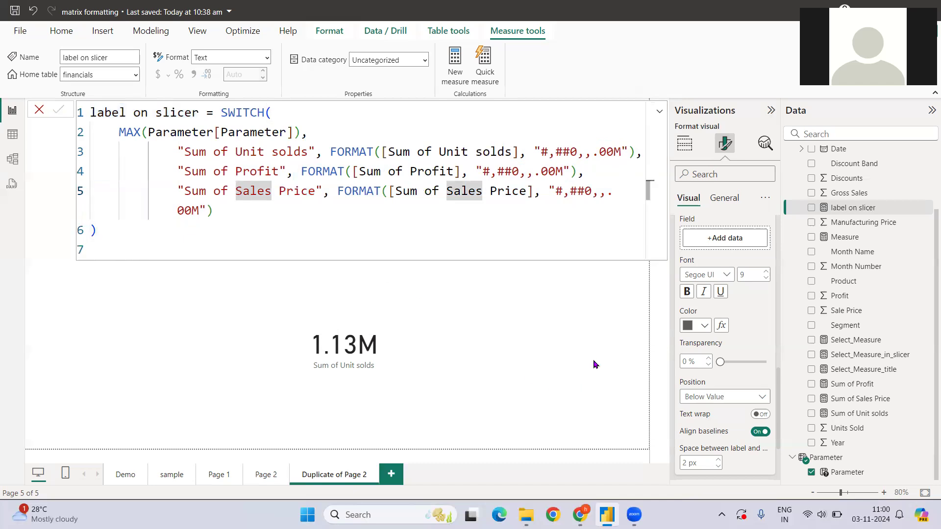
Assign the label on slicer measure as the data field of the slicer's callout label
{"action": "left_click", "coordinate": [469, 213]}
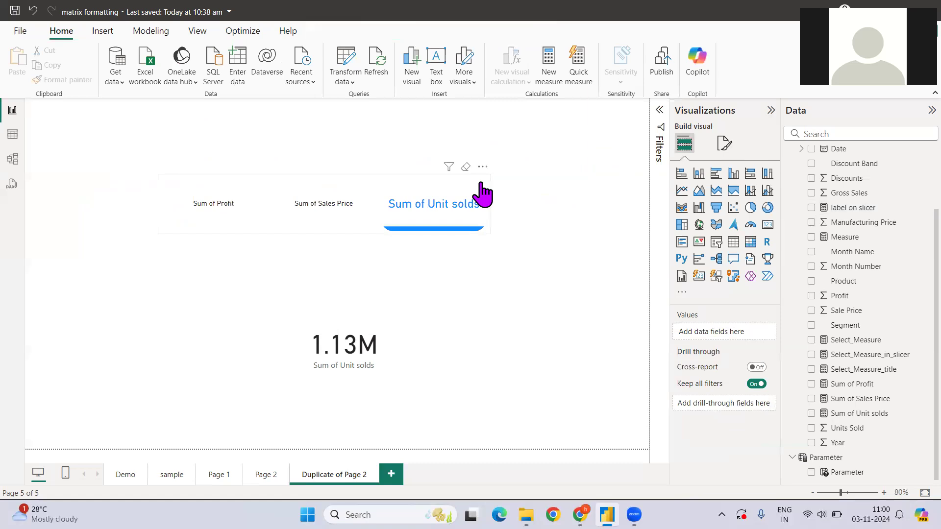
{"action": "left_click", "coordinate": [725, 144]}
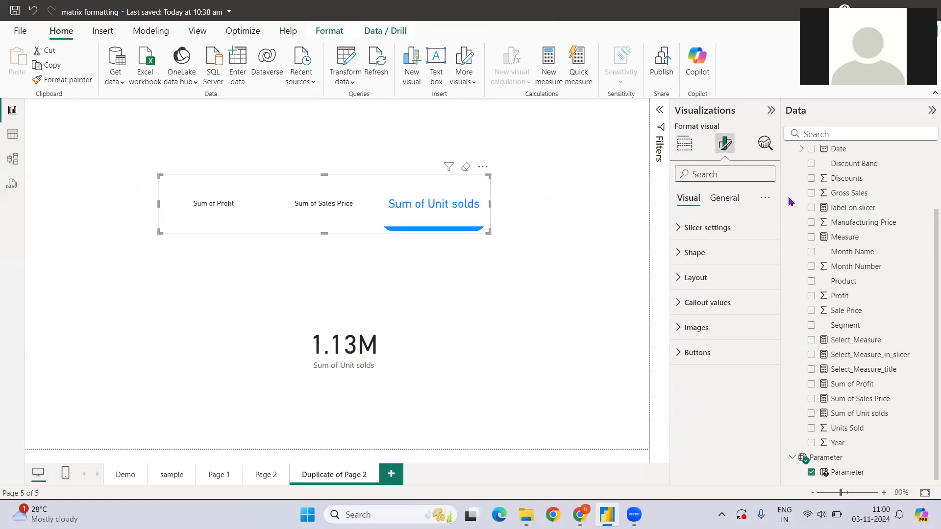
{"action": "left_click", "coordinate": [758, 305]}
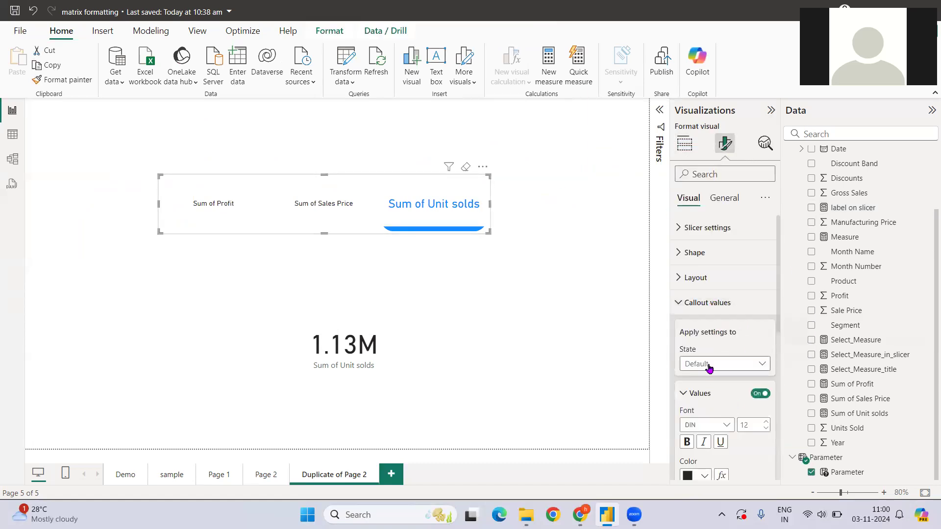
{"action": "scroll", "coordinate": [710, 368], "scroll_direction": "down", "scroll_amount": 3}
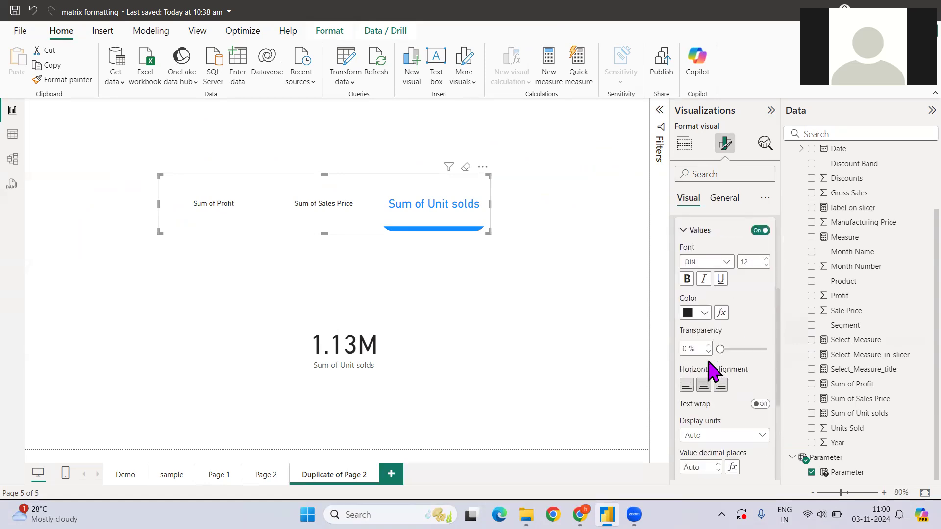
{"action": "scroll", "coordinate": [710, 371], "scroll_direction": "down", "scroll_amount": 3}
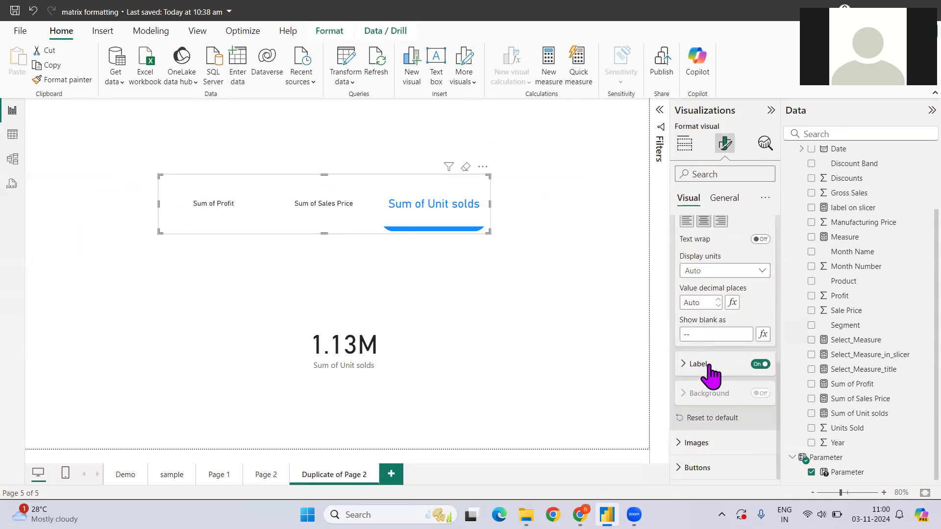
{"action": "left_click", "coordinate": [705, 365]}
{"action": "left_click", "coordinate": [735, 401]}
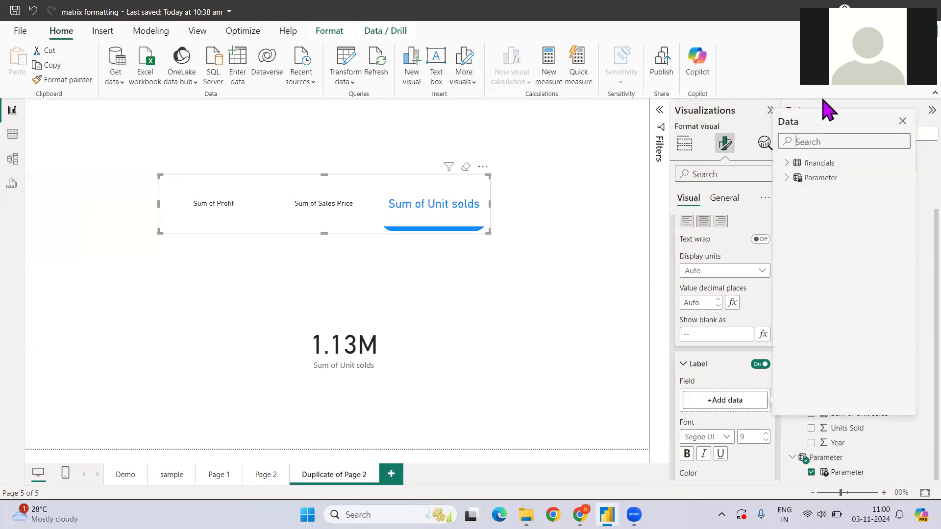
{"action": "key", "text": "ctrl+v"}
{"action": "left_click", "coordinate": [806, 178]}
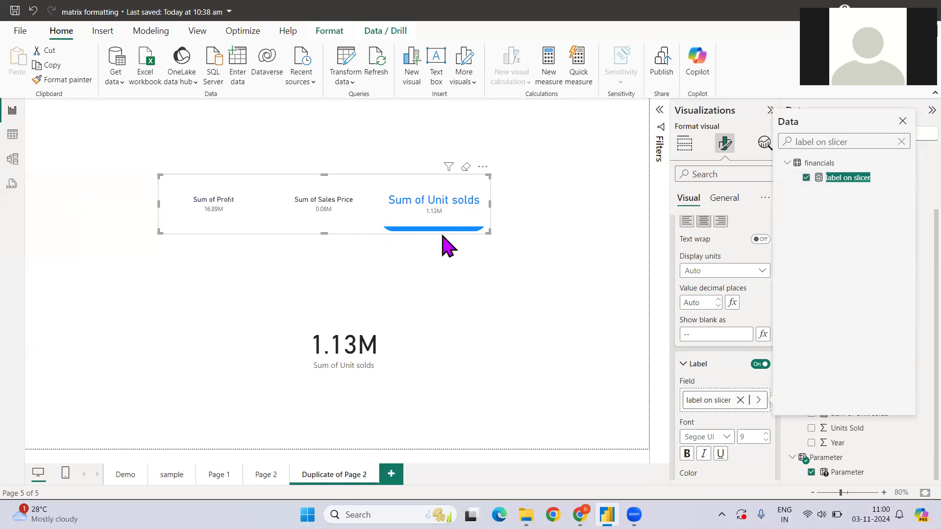
Set the slicer's default-state callout label to font size 17 and black
{"action": "left_click", "coordinate": [731, 363]}
{"action": "scroll", "coordinate": [730, 363], "scroll_direction": "down", "scroll_amount": 4}
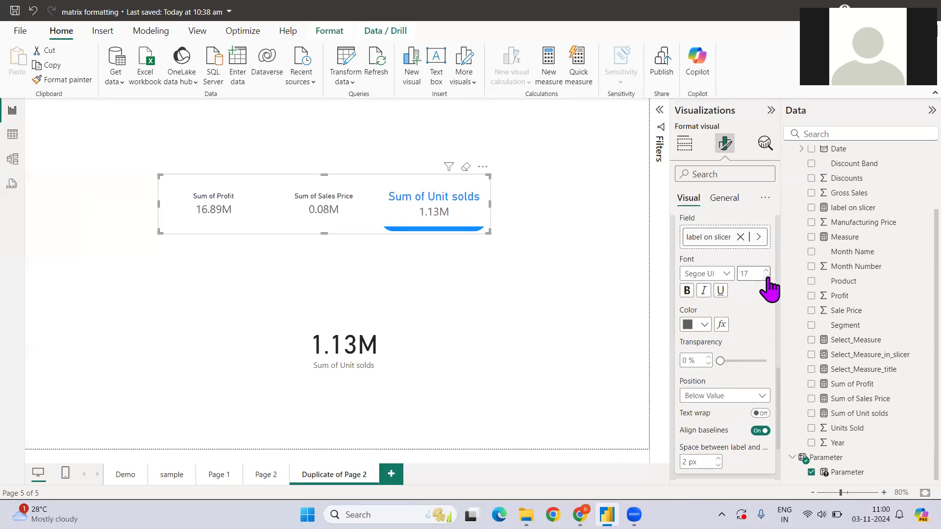
{"action": "left_click", "coordinate": [704, 326]}
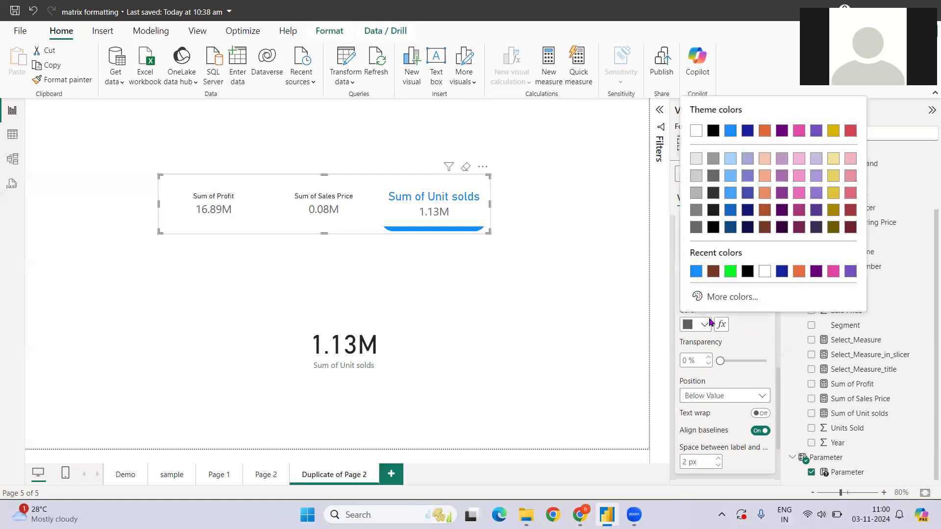
{"action": "left_click", "coordinate": [747, 272]}
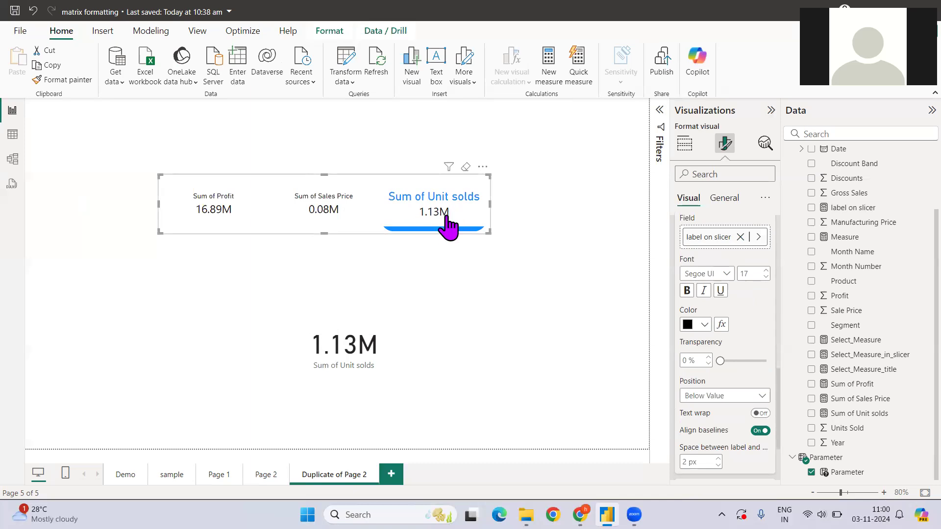
For the slicer's Selected state, make the callout label blue and bold
{"action": "scroll", "coordinate": [735, 325], "scroll_direction": "up", "scroll_amount": 10}
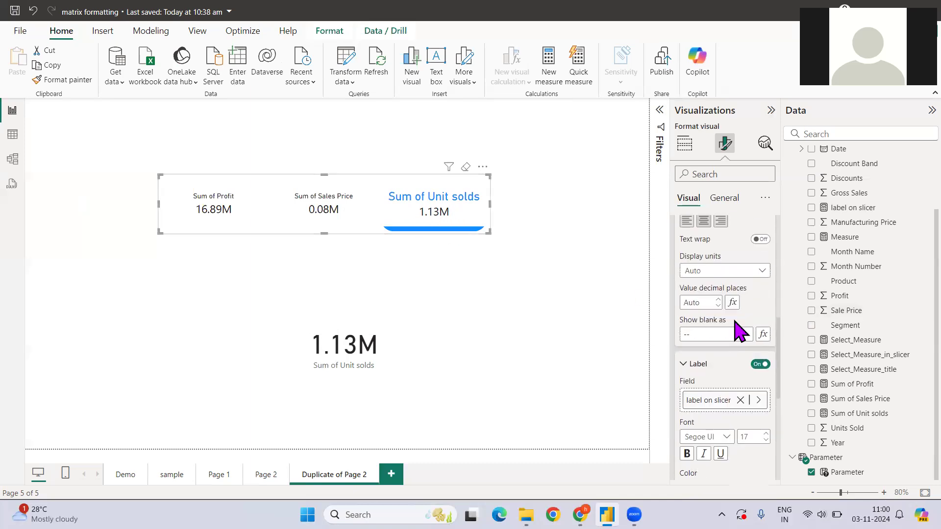
{"action": "left_click", "coordinate": [716, 364]}
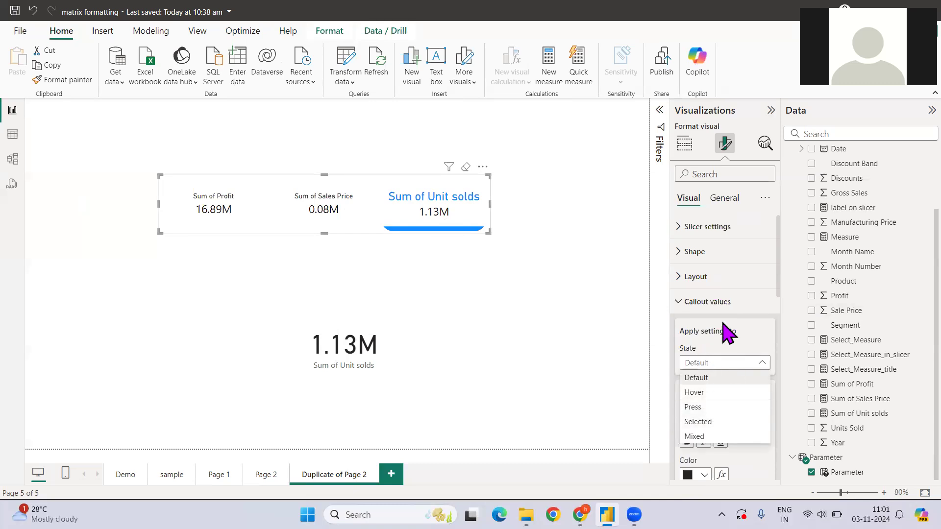
{"action": "left_click", "coordinate": [713, 421]}
{"action": "scroll", "coordinate": [716, 392], "scroll_direction": "down", "scroll_amount": 10}
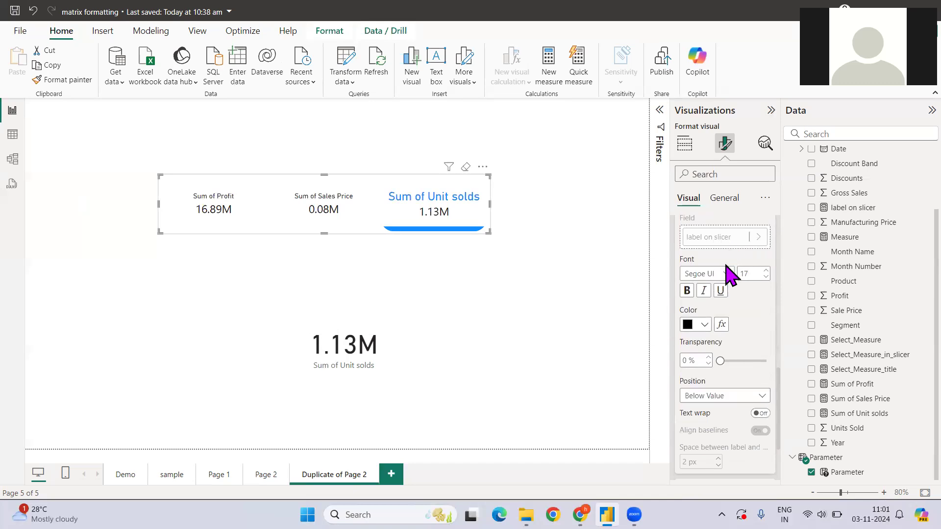
{"action": "left_click", "coordinate": [705, 327]}
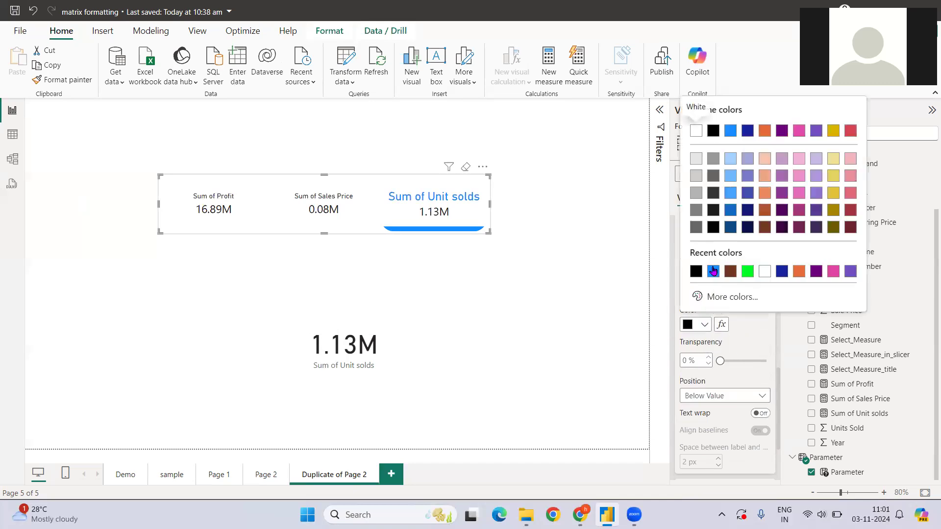
{"action": "left_click", "coordinate": [711, 271]}
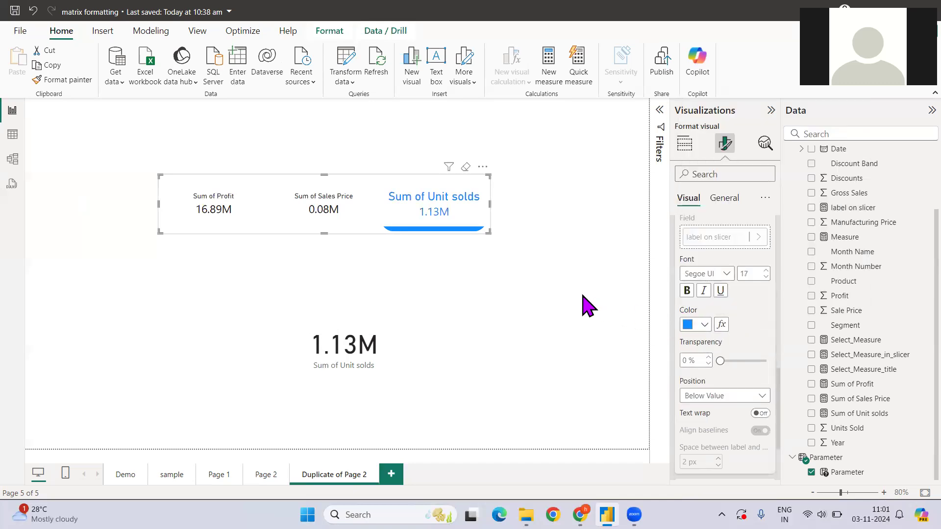
{"action": "left_click", "coordinate": [688, 293]}
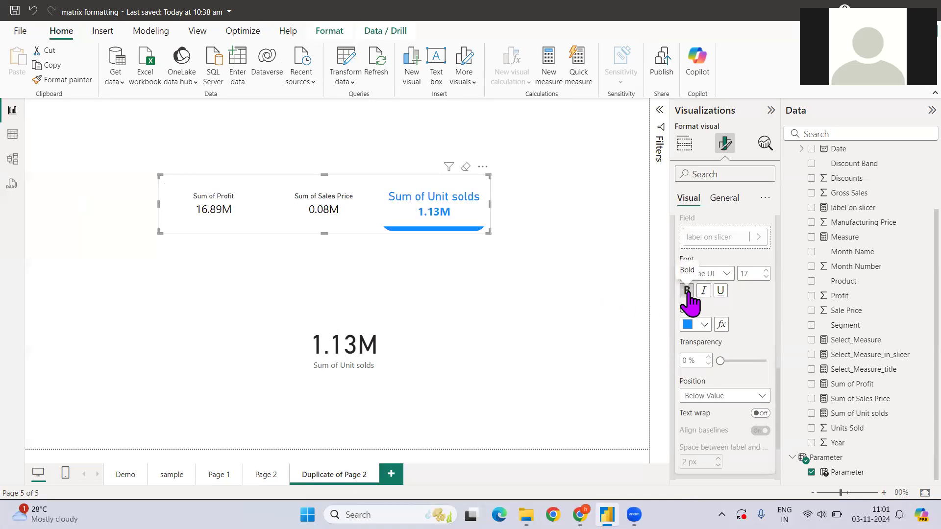
Test the label formatting by selecting Sum of Sales Price and Sum of Profit in the slicer, ending on Sum of Unit solds
{"action": "left_click", "coordinate": [323, 206]}
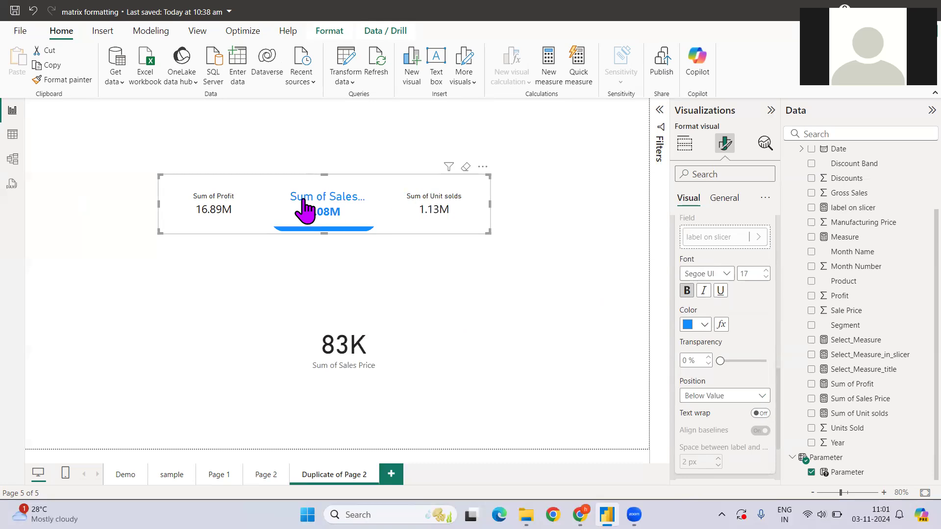
{"action": "left_click", "coordinate": [216, 207]}
{"action": "left_click", "coordinate": [333, 211]}
{"action": "left_click", "coordinate": [420, 216]}
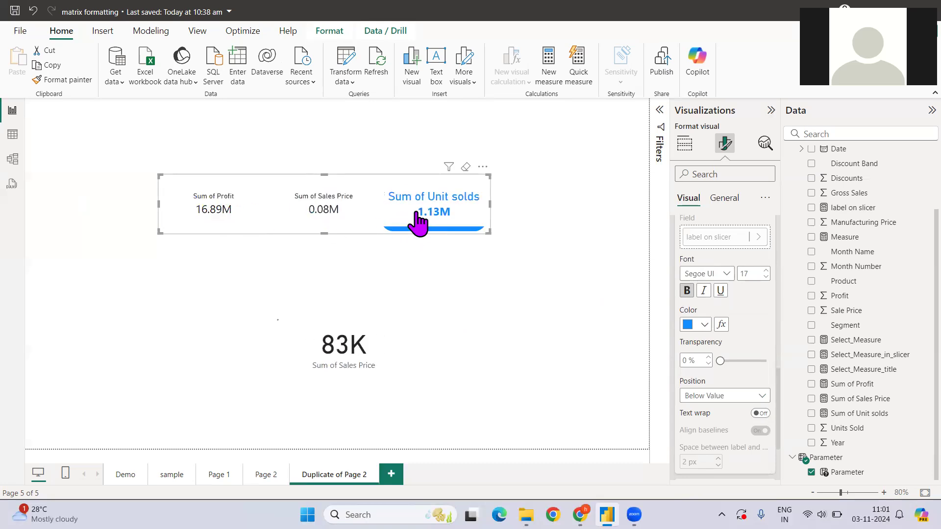
Clear the selections of both slicers on Page 2, compare their buttons, and return to Duplicate of Page 2
{"action": "left_click", "coordinate": [264, 475]}
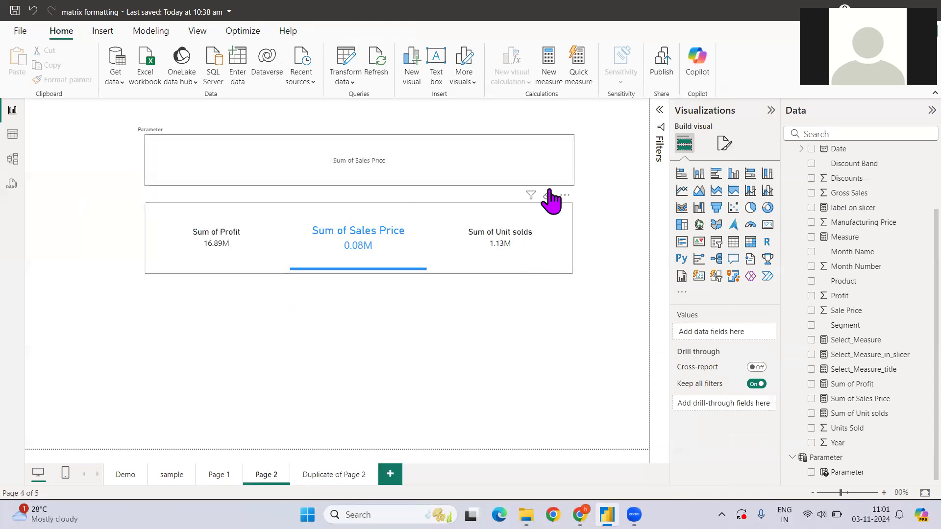
{"action": "left_click", "coordinate": [547, 195]}
{"action": "left_click", "coordinate": [570, 130]}
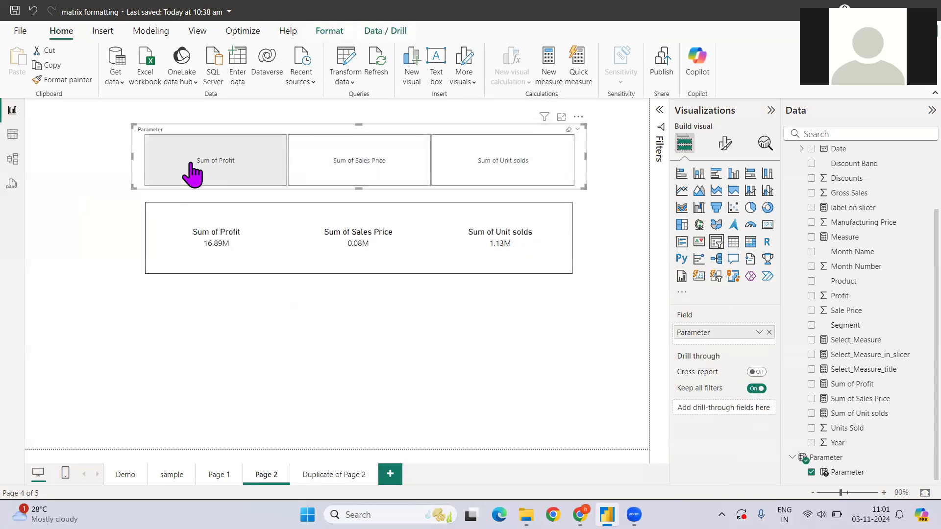
{"action": "left_click", "coordinate": [225, 183]}
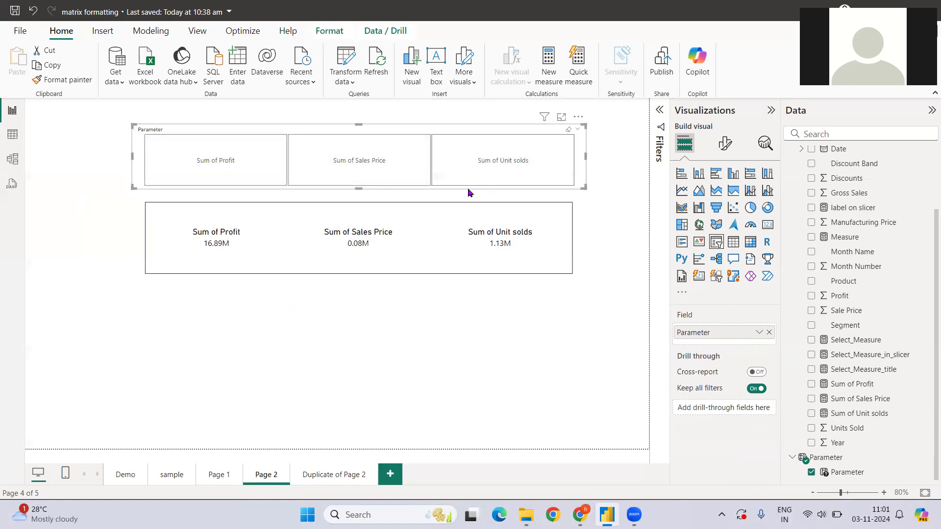
{"action": "left_click", "coordinate": [255, 422], "text": "ctrl"}
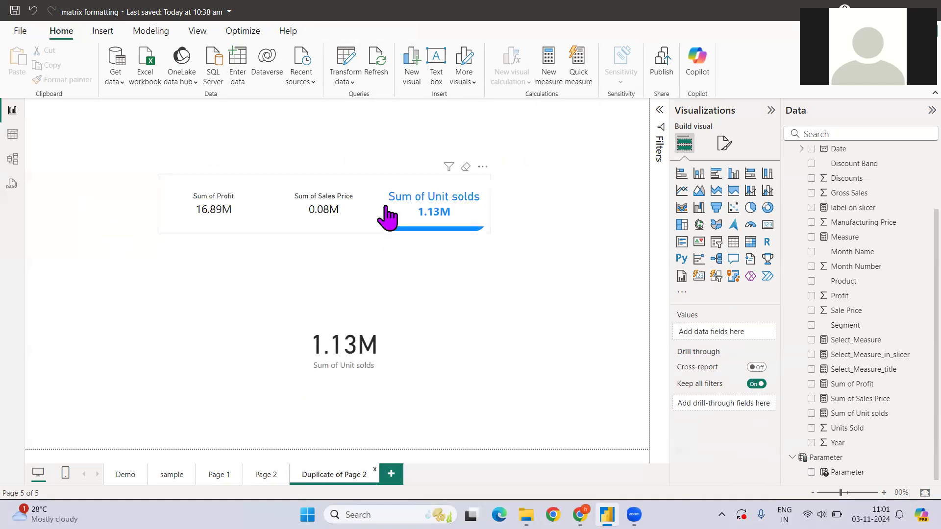
Select Sum of Sales Price and then Sum of Profit in the slicer, and move the slicer up toward the page's upper edge
{"action": "left_click", "coordinate": [310, 216]}
{"action": "left_click", "coordinate": [201, 214]}
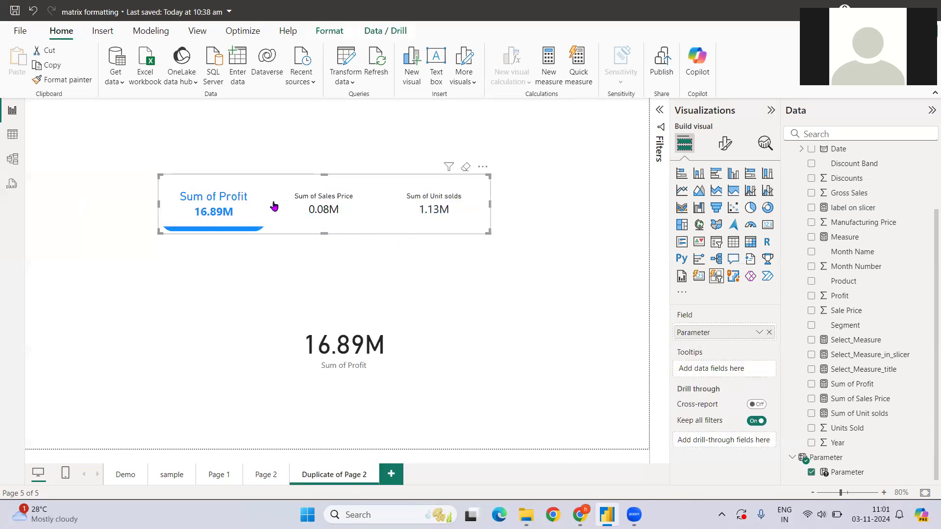
{"action": "left_click_drag", "start_coordinate": [282, 180], "coordinate": [285, 135]}
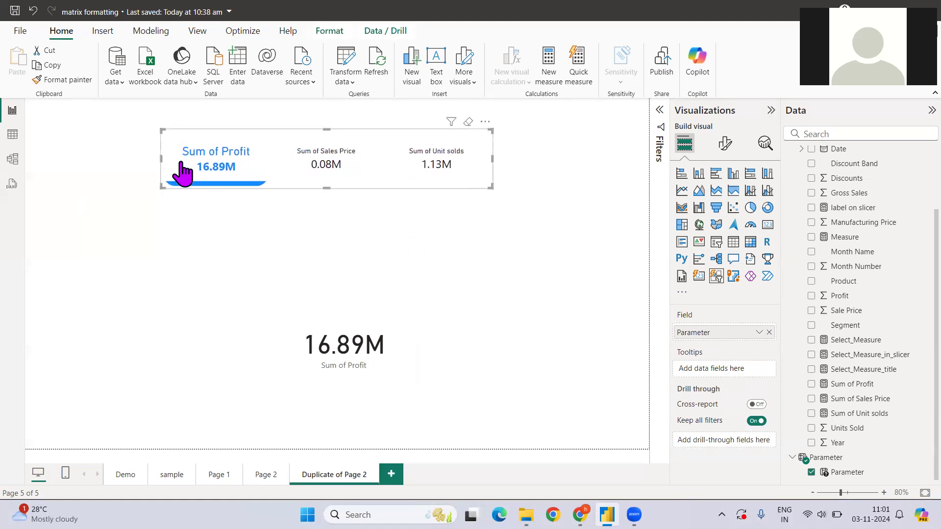
Look at the slicer's Images formatting options, and select the card visual below it
{"action": "left_click", "coordinate": [725, 144]}
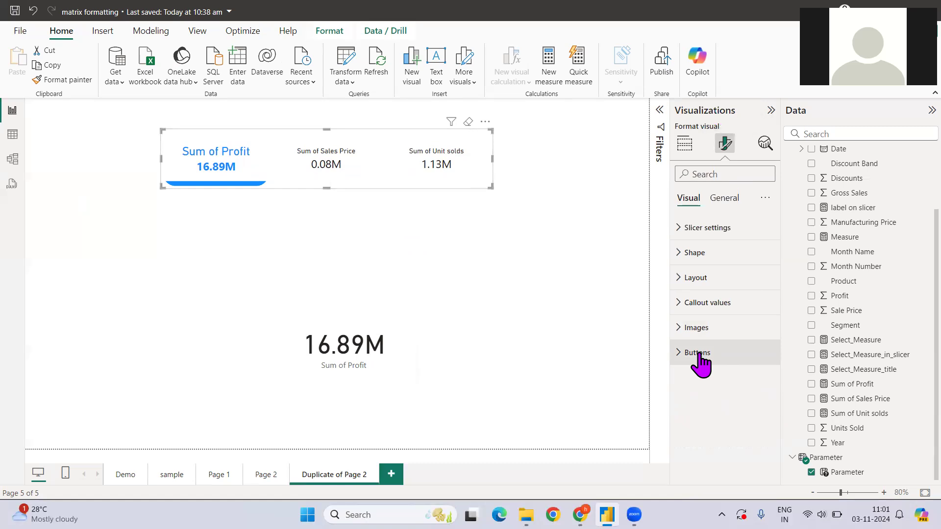
{"action": "left_click", "coordinate": [702, 328]}
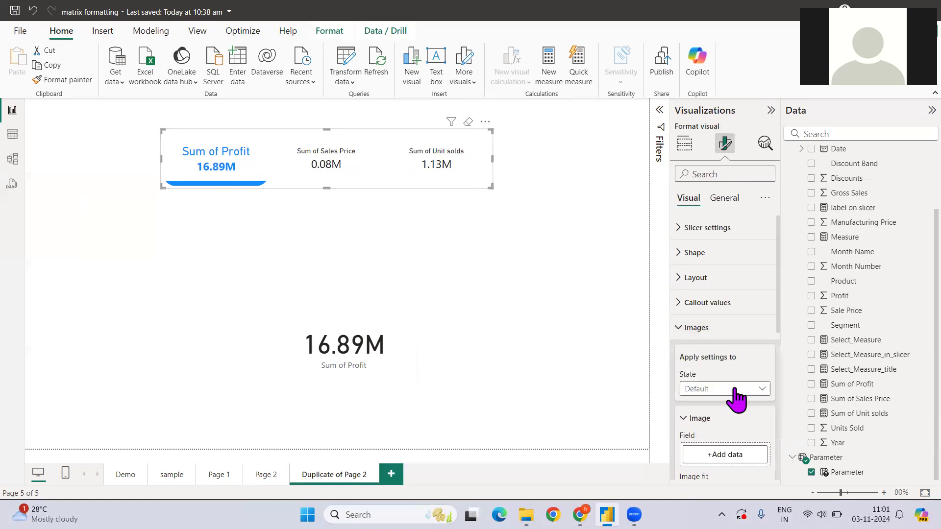
{"action": "left_click", "coordinate": [331, 333]}
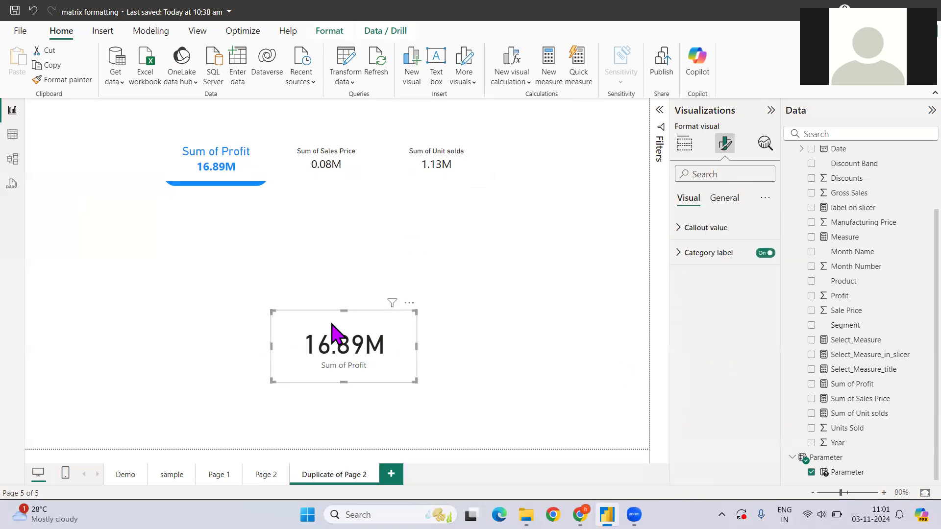
Replace the card visual with a clustered column chart below the slicer, using only Date's Year and Month on the X-axis
{"action": "key", "text": "Delete"}
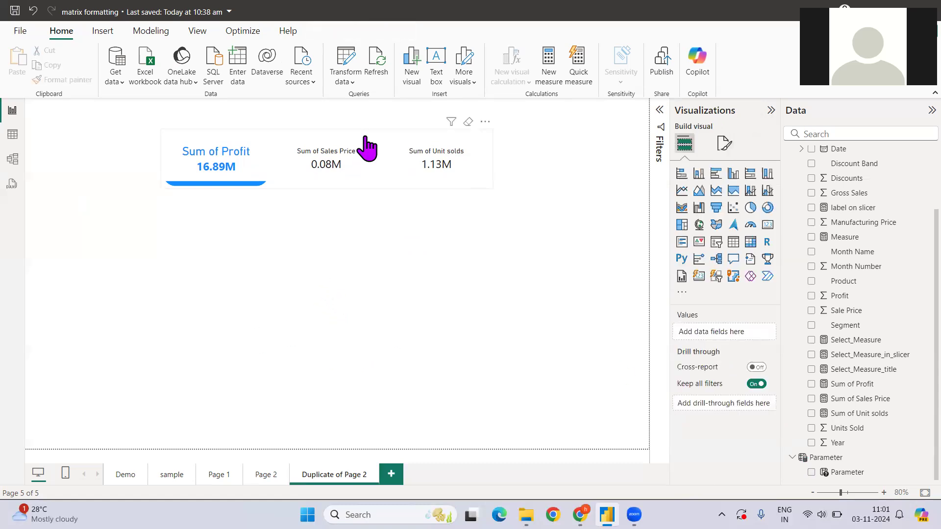
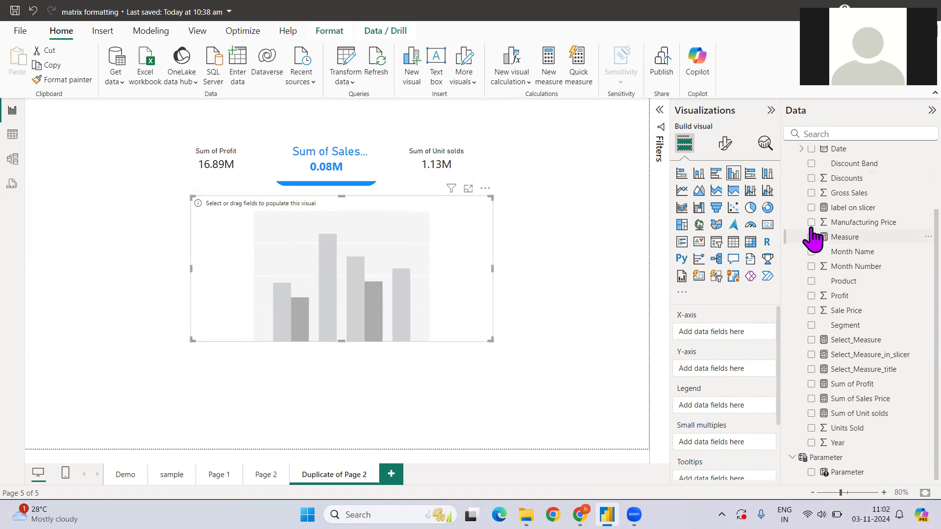
{"action": "scroll", "coordinate": [816, 221], "scroll_direction": "up", "scroll_amount": 3}
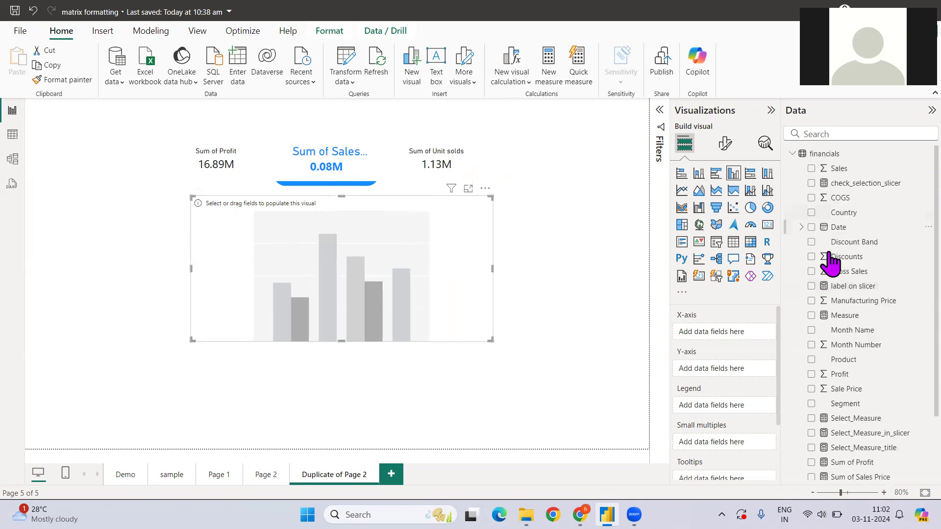
{"action": "left_click", "coordinate": [811, 228]}
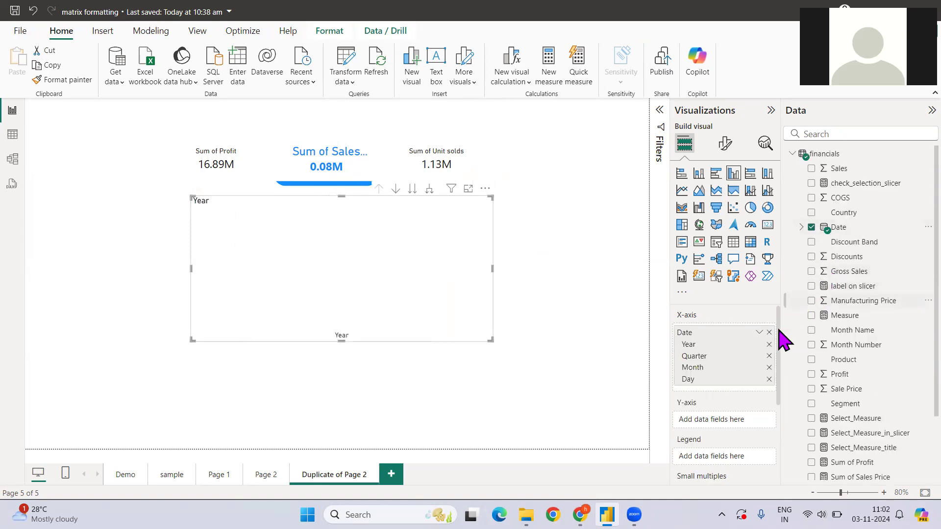
{"action": "left_click", "coordinate": [769, 356]}
{"action": "left_click", "coordinate": [769, 368]}
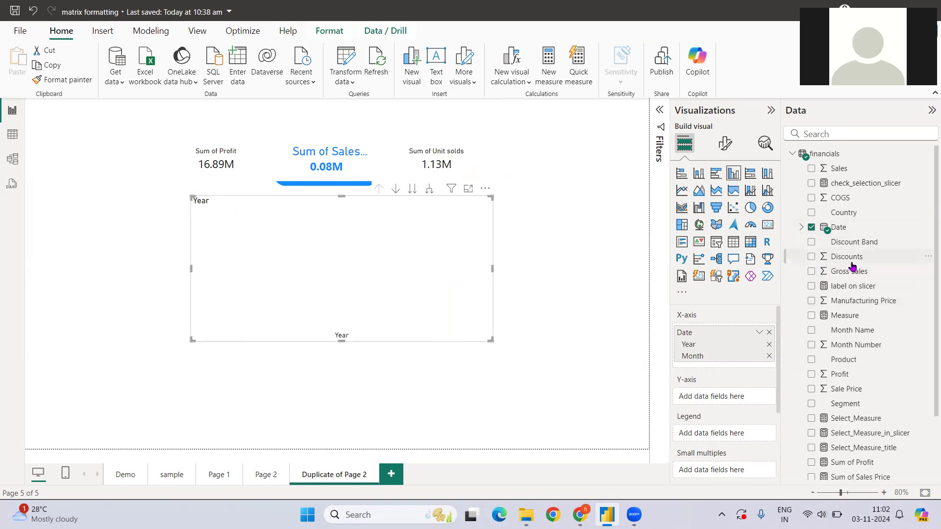
Plot the Parameter field on the chart's Y-axis, expand the date hierarchy to months, and nudge the chart slightly to the left
{"action": "scroll", "coordinate": [852, 266], "scroll_direction": "down", "scroll_amount": 3}
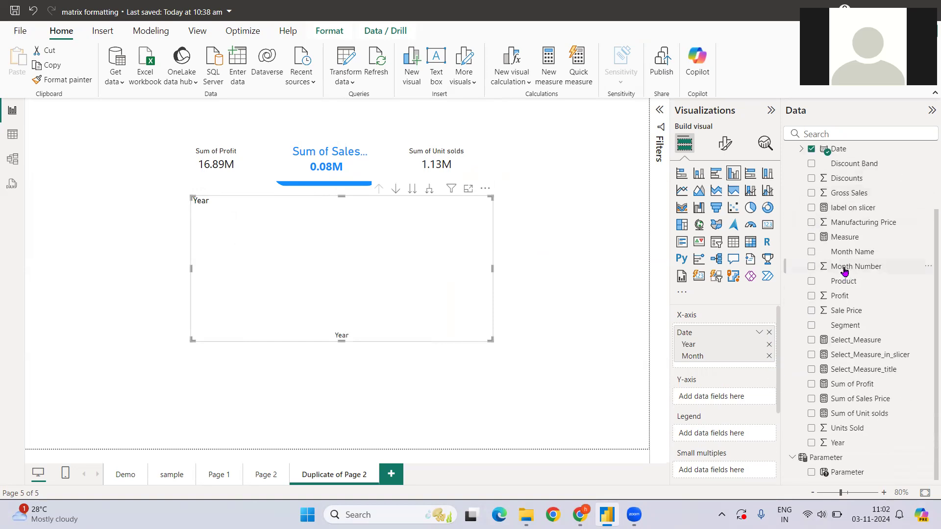
{"action": "left_click", "coordinate": [811, 473]}
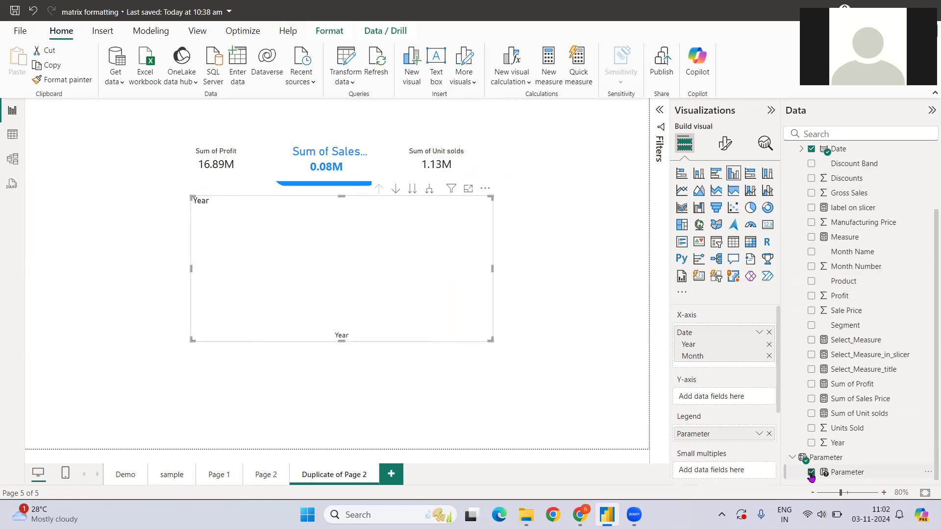
{"action": "left_click", "coordinate": [429, 189]}
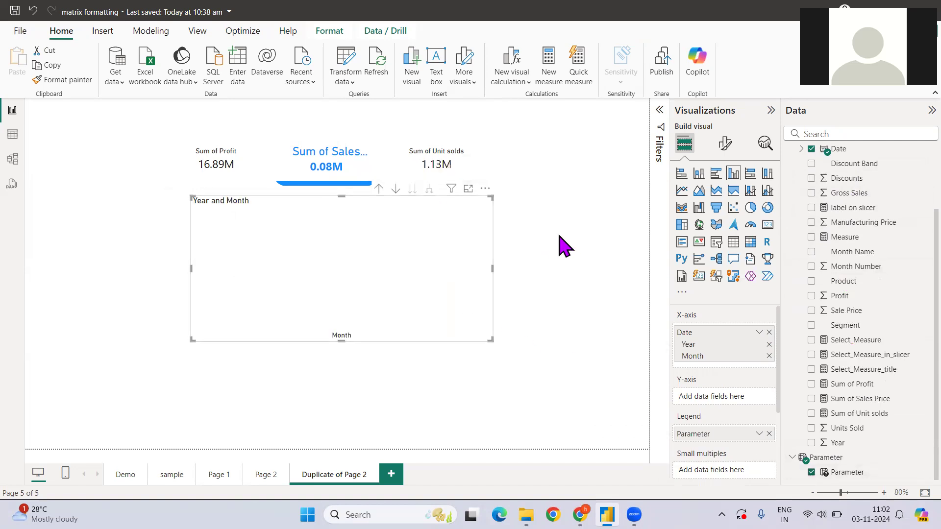
{"action": "left_click_drag", "start_coordinate": [695, 434], "coordinate": [700, 400]}
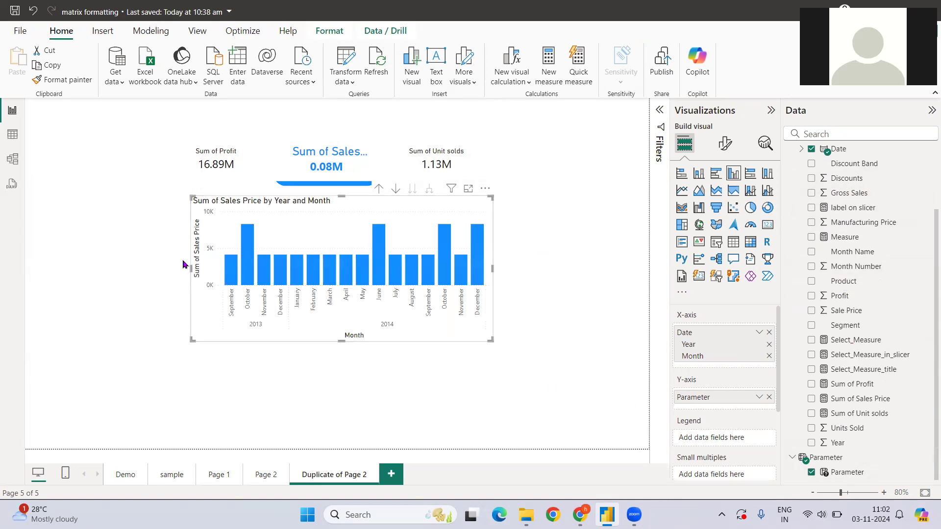
{"action": "left_click_drag", "start_coordinate": [300, 201], "coordinate": [296, 208]}
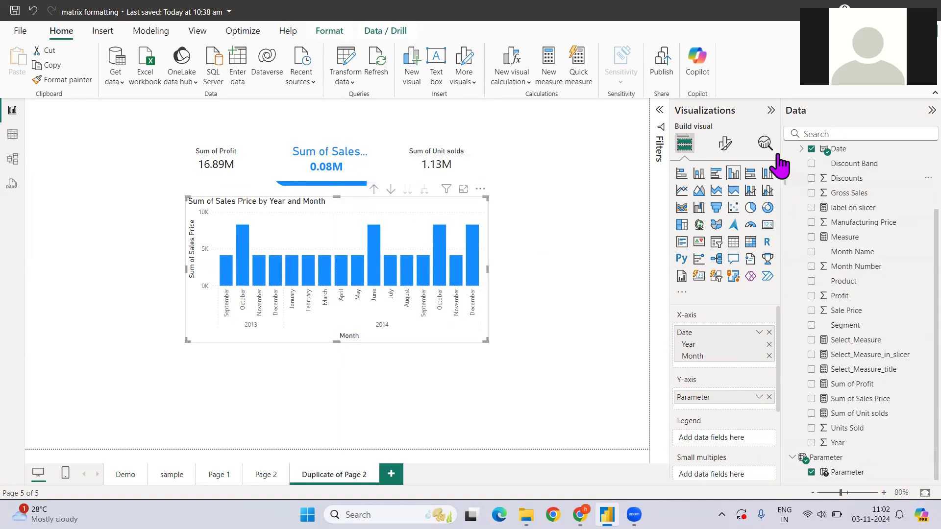
Turn off the column chart's title
{"action": "left_click", "coordinate": [725, 143]}
{"action": "left_click", "coordinate": [724, 198]}
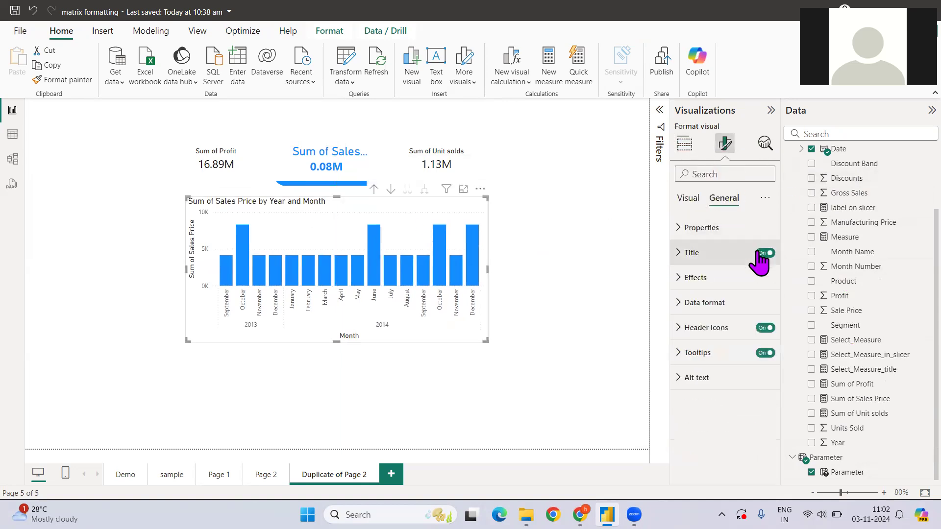
{"action": "left_click", "coordinate": [763, 252]}
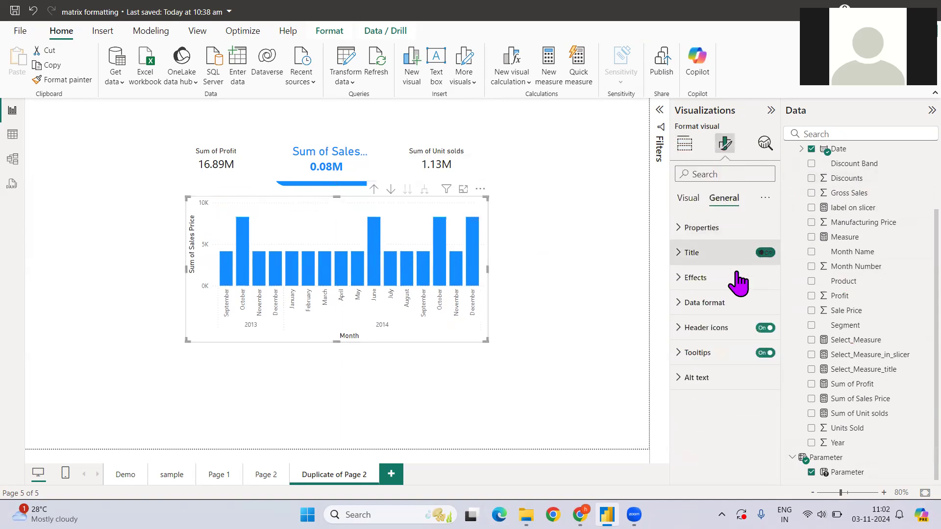
Turn off the column chart's Y-axis values
{"action": "left_click", "coordinate": [688, 199]}
{"action": "left_click", "coordinate": [681, 229]}
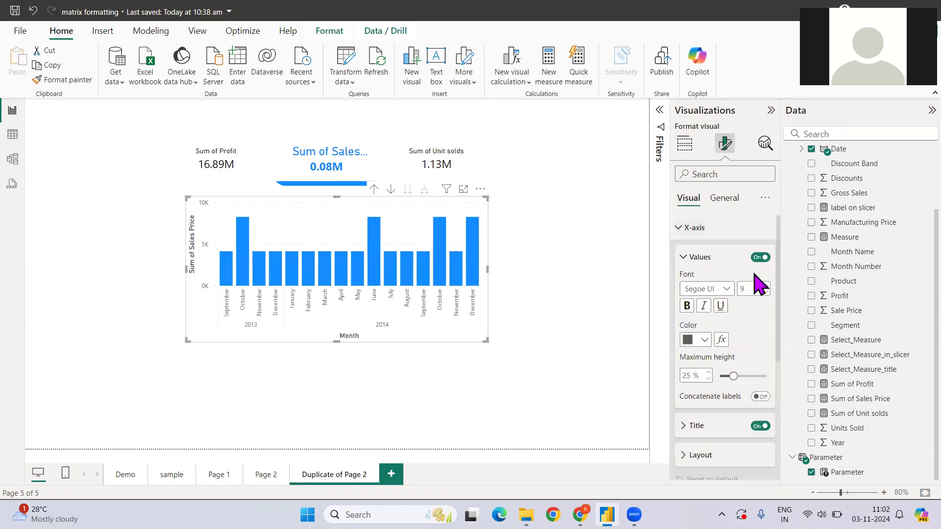
{"action": "left_click", "coordinate": [684, 229]}
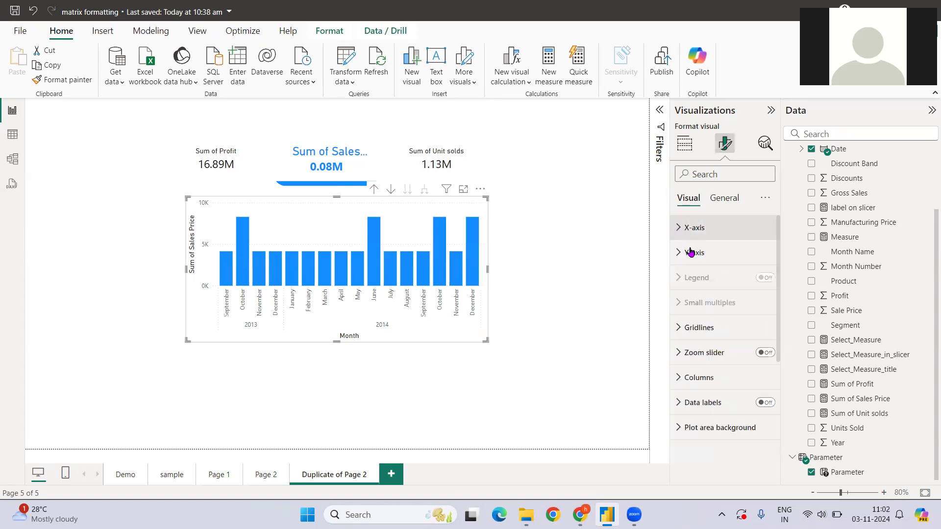
{"action": "left_click", "coordinate": [687, 252]}
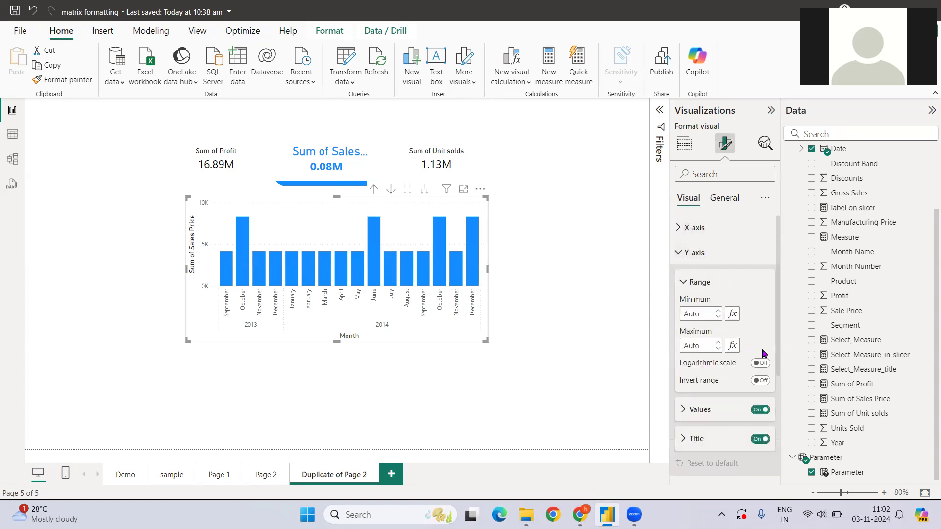
{"action": "left_click", "coordinate": [760, 410]}
{"action": "left_click", "coordinate": [760, 438]}
{"action": "left_click", "coordinate": [692, 252]}
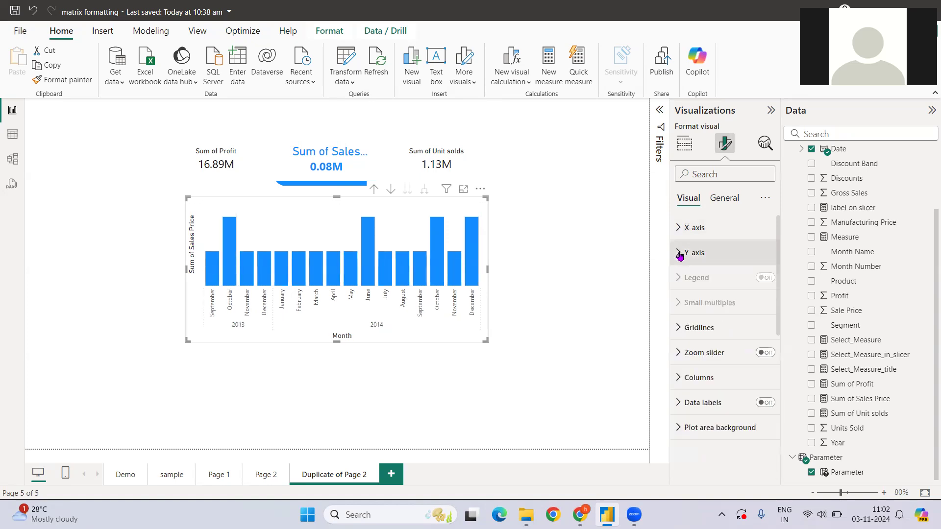
Turn on the column chart's data labels and turn off its Y-axis title
{"action": "left_click", "coordinate": [761, 403]}
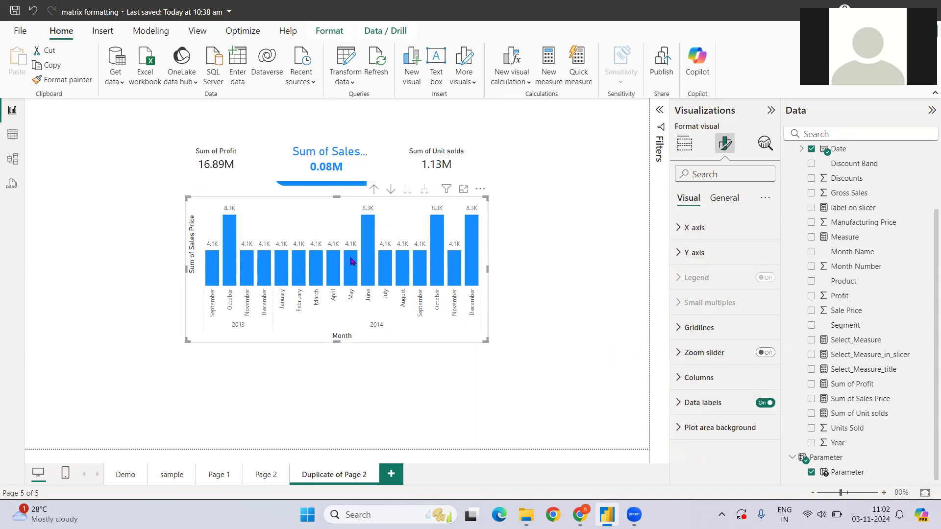
{"action": "left_click", "coordinate": [681, 254]}
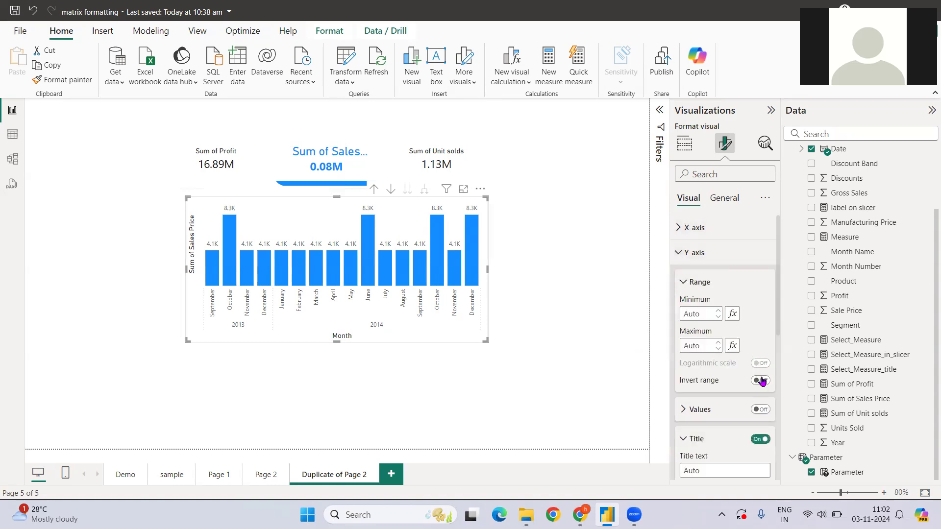
{"action": "left_click", "coordinate": [761, 439]}
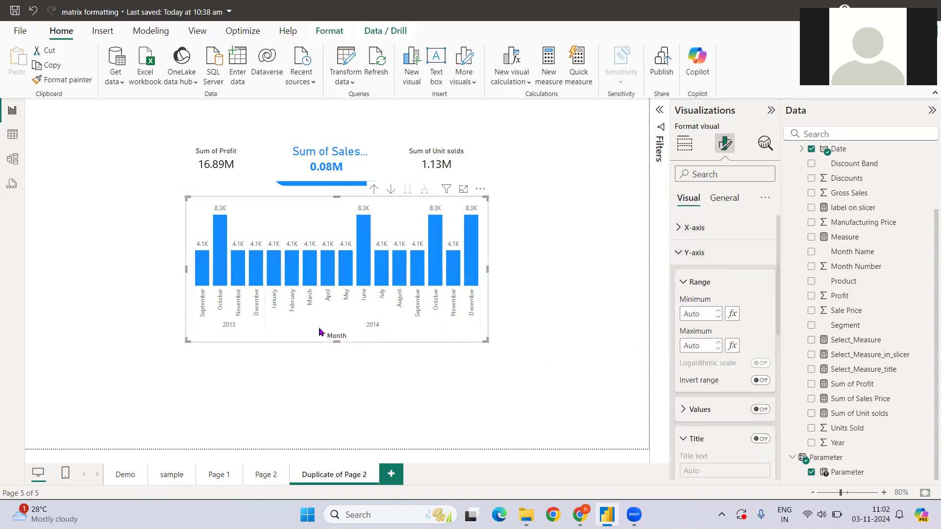
Enlarge the column chart downward and to both sides so it fills more of the page below the slicer
{"action": "left_click_drag", "start_coordinate": [337, 340], "coordinate": [337, 412]}
{"action": "left_click_drag", "start_coordinate": [185, 305], "coordinate": [125, 302]}
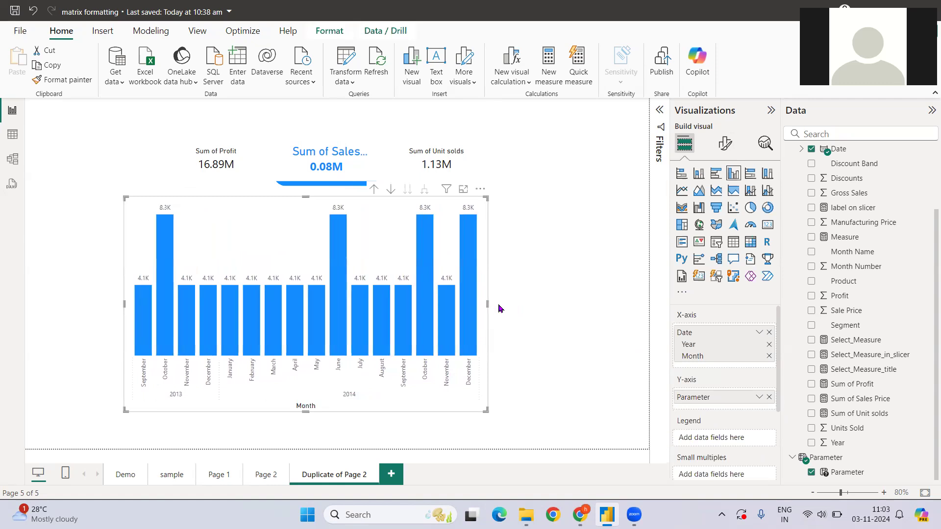
{"action": "left_click_drag", "start_coordinate": [499, 308], "coordinate": [498, 308]}
Align the slicer's left edge with the chart directly below it and widen the slicer to nearly the chart's width
{"action": "left_click", "coordinate": [372, 138]}
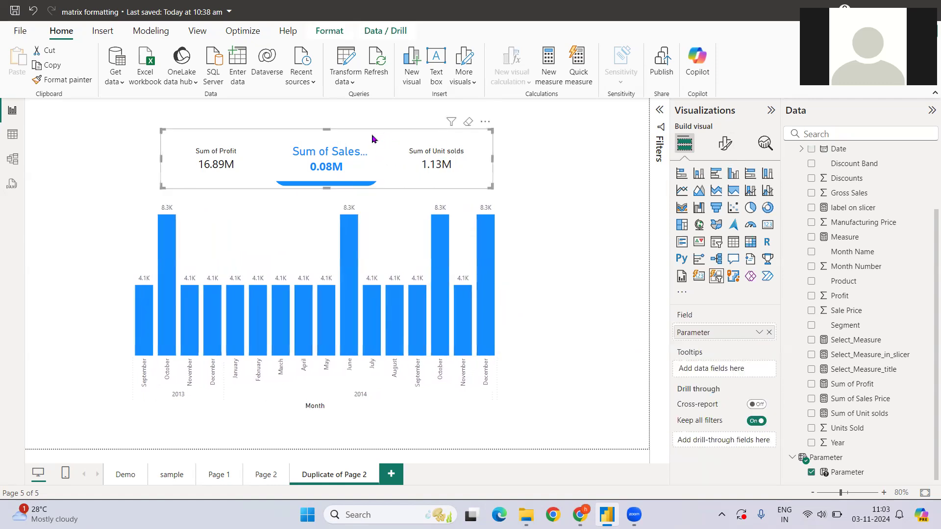
{"action": "left_click_drag", "start_coordinate": [242, 143], "coordinate": [205, 150]}
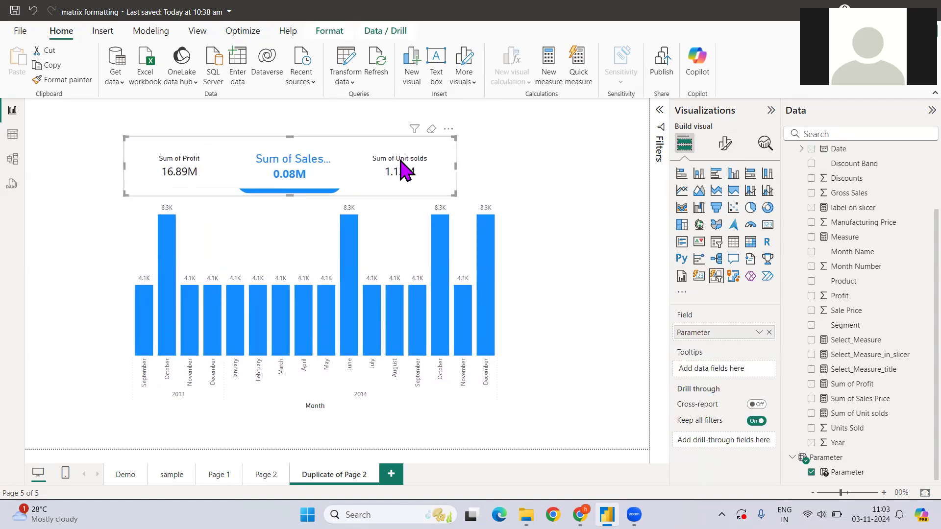
{"action": "left_click_drag", "start_coordinate": [521, 171], "coordinate": [505, 171]}
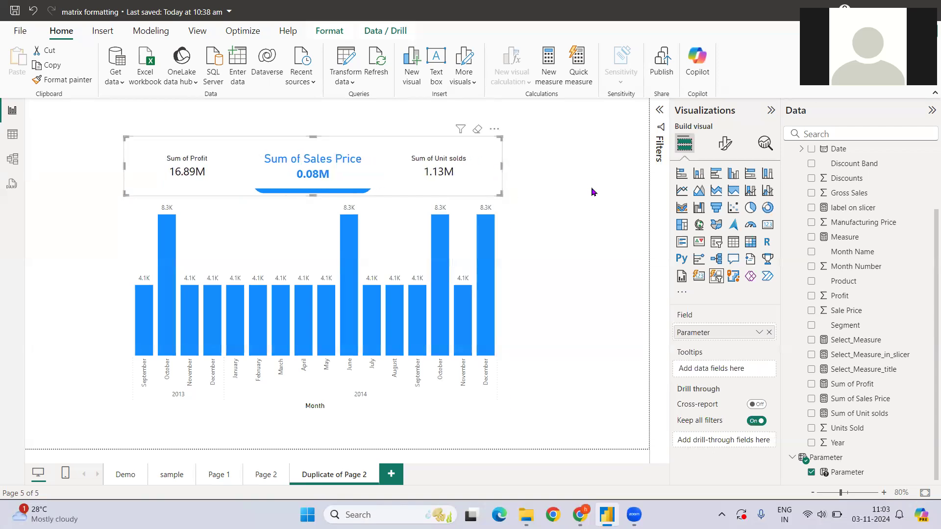
{"action": "left_click", "coordinate": [501, 216]}
{"action": "left_click", "coordinate": [726, 143]}
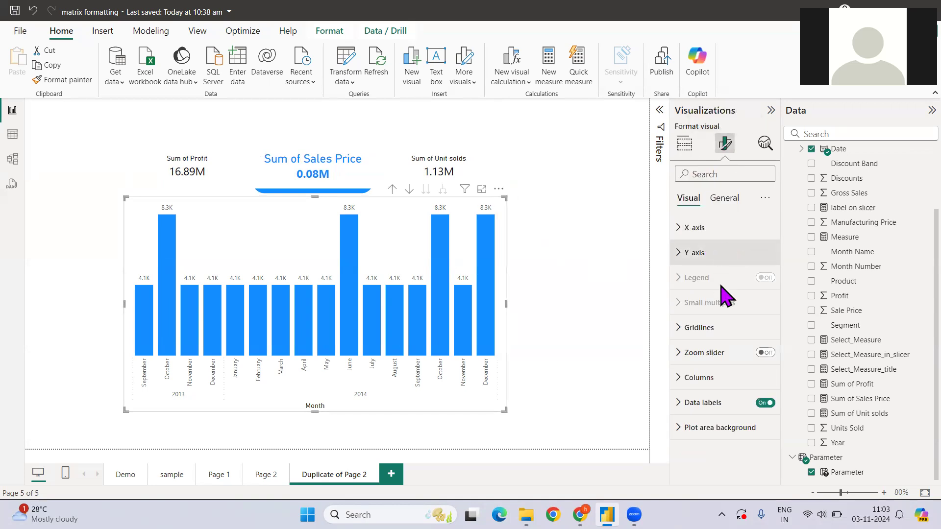
{"action": "left_click", "coordinate": [724, 198]}
{"action": "left_click", "coordinate": [706, 277]}
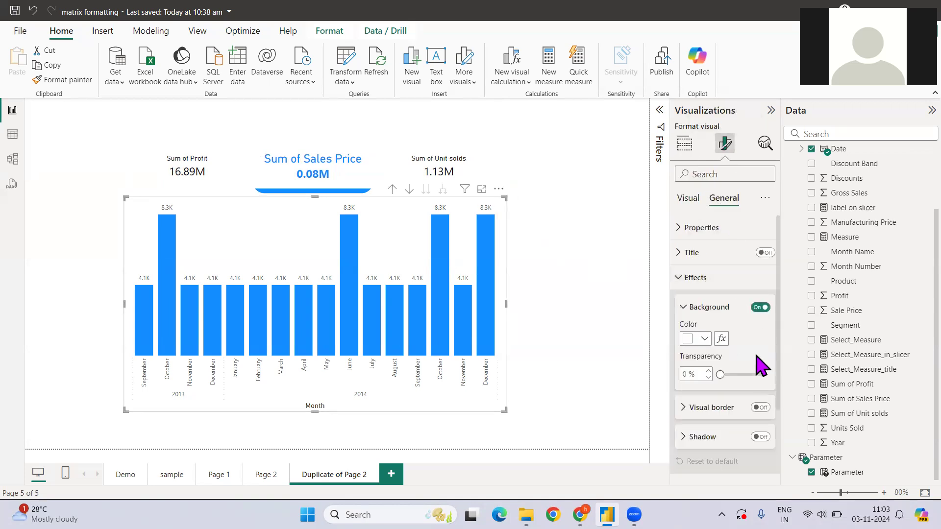
{"action": "left_click", "coordinate": [593, 223]}
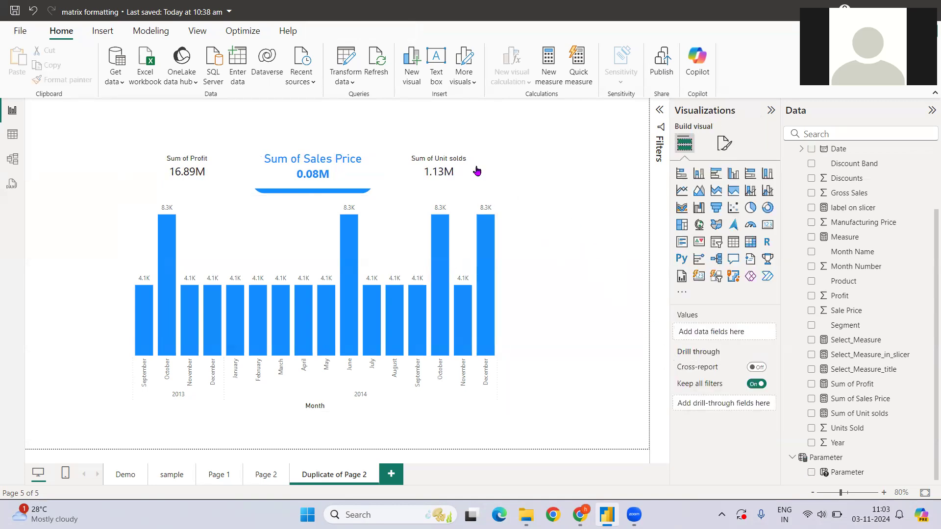
Turn on the visual border around the column chart
{"action": "left_click", "coordinate": [505, 221]}
{"action": "left_click", "coordinate": [725, 143]}
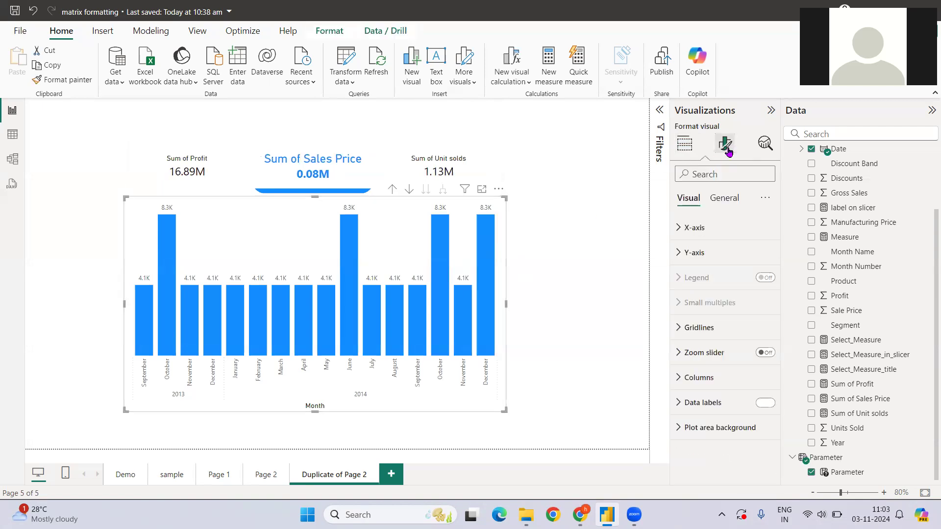
{"action": "left_click", "coordinate": [724, 198]}
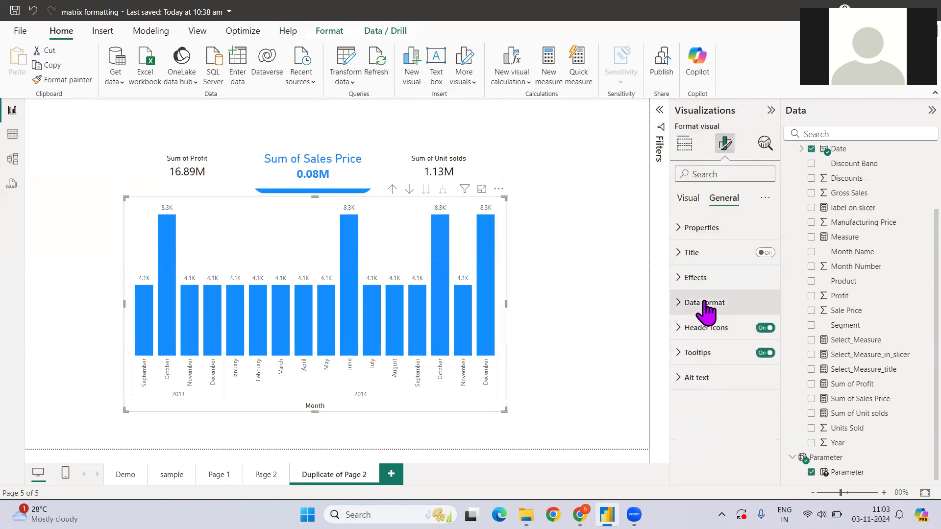
{"action": "left_click", "coordinate": [701, 277]}
{"action": "left_click", "coordinate": [760, 408]}
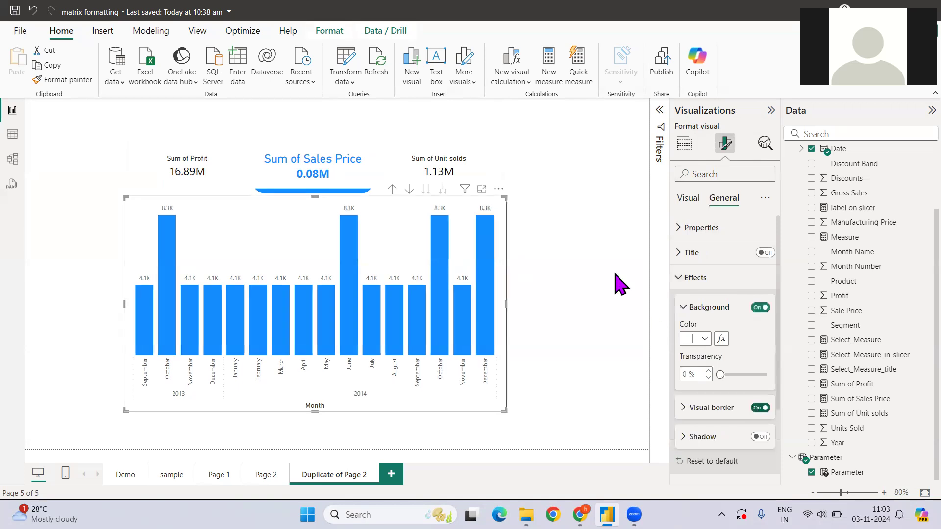
{"action": "left_click", "coordinate": [564, 225]}
Widen the slicer slightly so its right edge lines up with the bordered chart
{"action": "left_click", "coordinate": [358, 152]}
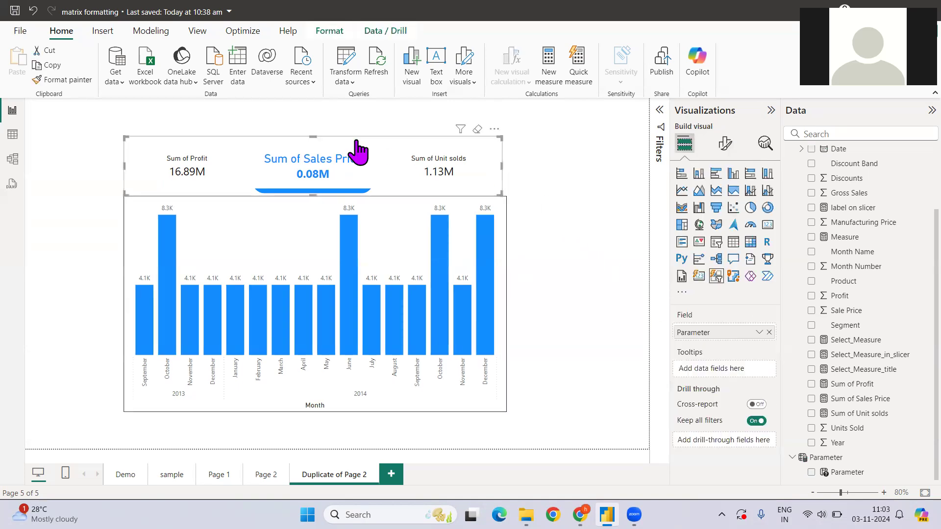
{"action": "left_click_drag", "start_coordinate": [502, 169], "coordinate": [508, 169]}
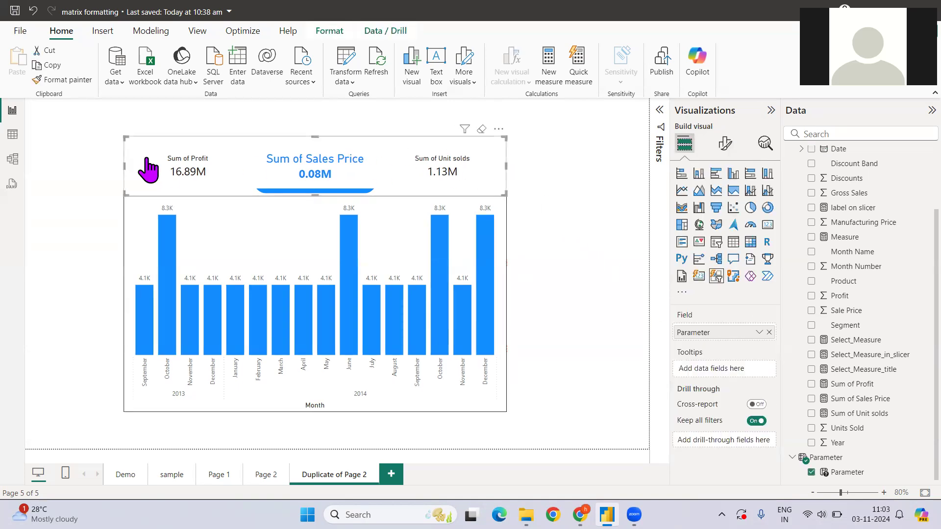
{"action": "left_click", "coordinate": [621, 248]}
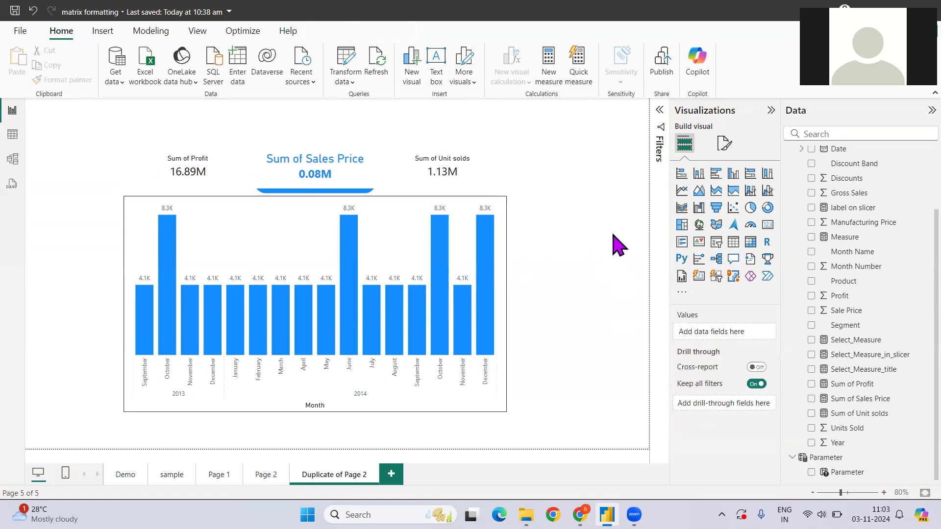
Turn on the visual border around the Parameter slicer
{"action": "left_click", "coordinate": [371, 154]}
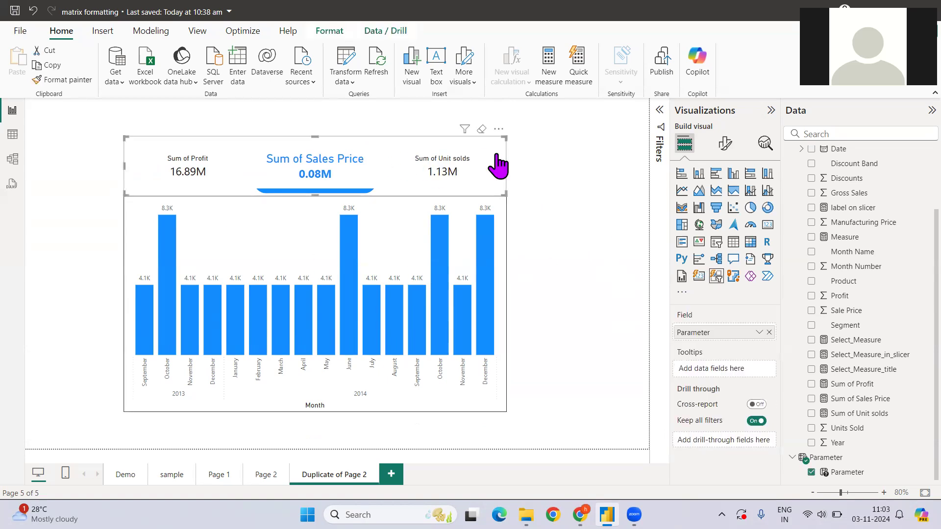
{"action": "left_click", "coordinate": [723, 144]}
{"action": "left_click", "coordinate": [724, 198]}
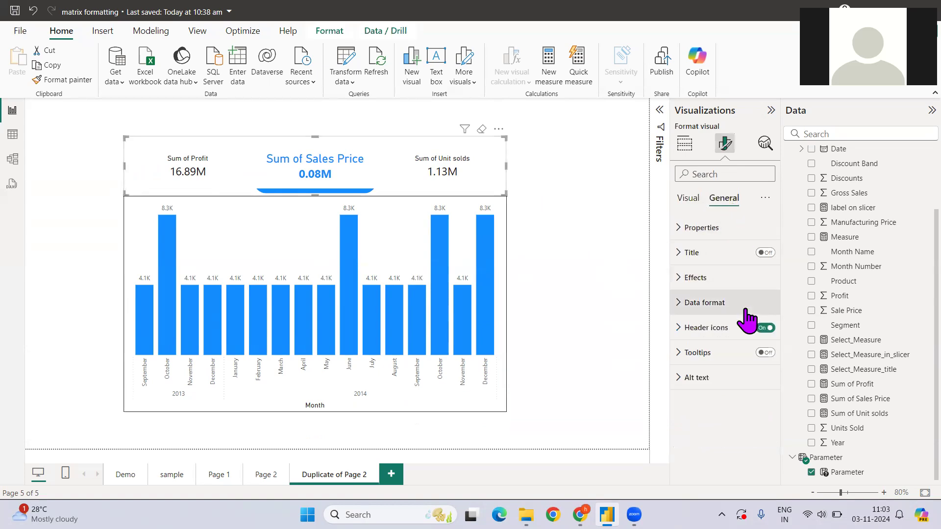
{"action": "left_click", "coordinate": [743, 290]}
{"action": "left_click", "coordinate": [760, 409]}
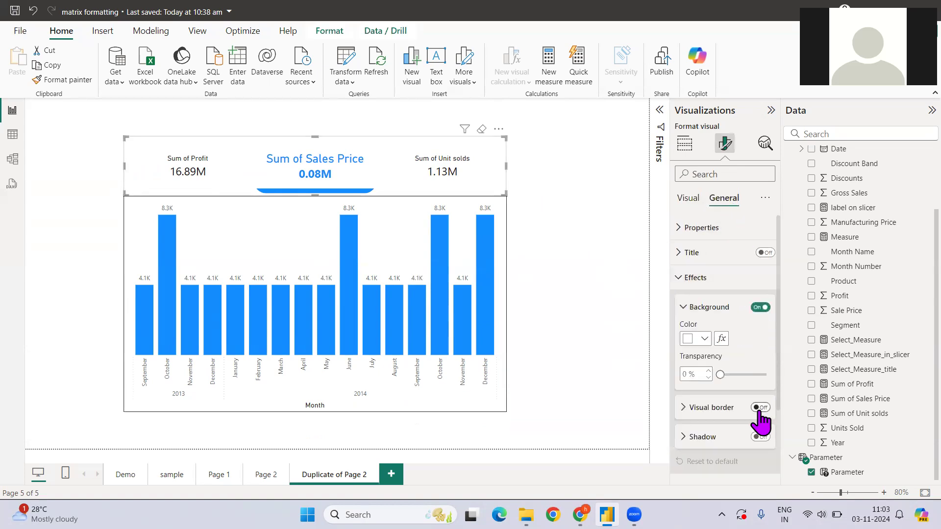
Nudge the Parameter slicer down over the column chart's top edge and open its visual border settings
{"action": "left_click", "coordinate": [592, 211]}
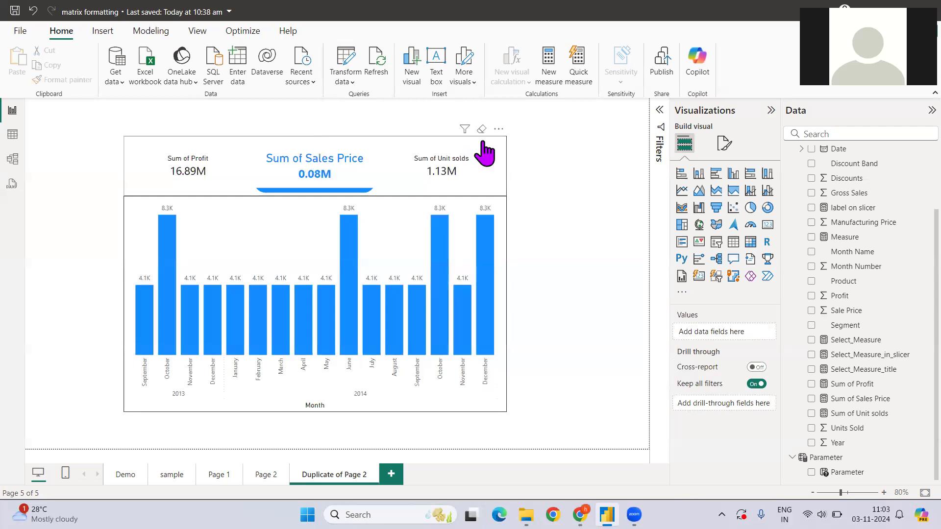
{"action": "left_click_drag", "start_coordinate": [484, 143], "coordinate": [483, 150]}
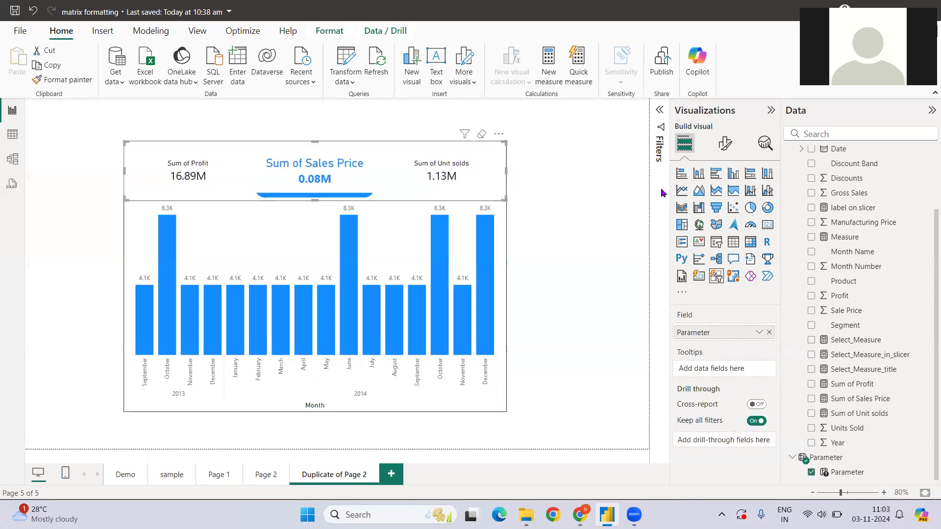
{"action": "left_click", "coordinate": [725, 143]}
{"action": "left_click", "coordinate": [724, 198]}
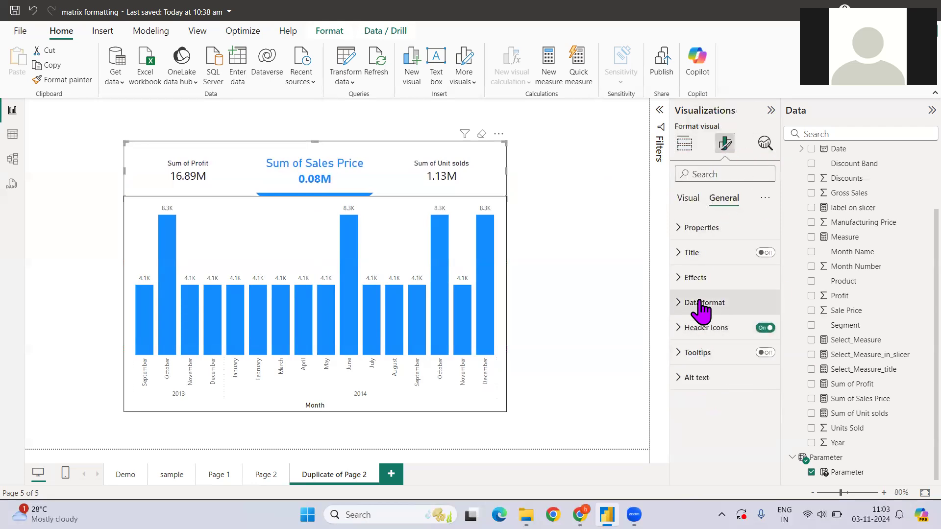
{"action": "left_click", "coordinate": [758, 277]}
{"action": "scroll", "coordinate": [749, 375], "scroll_direction": "down", "scroll_amount": 2}
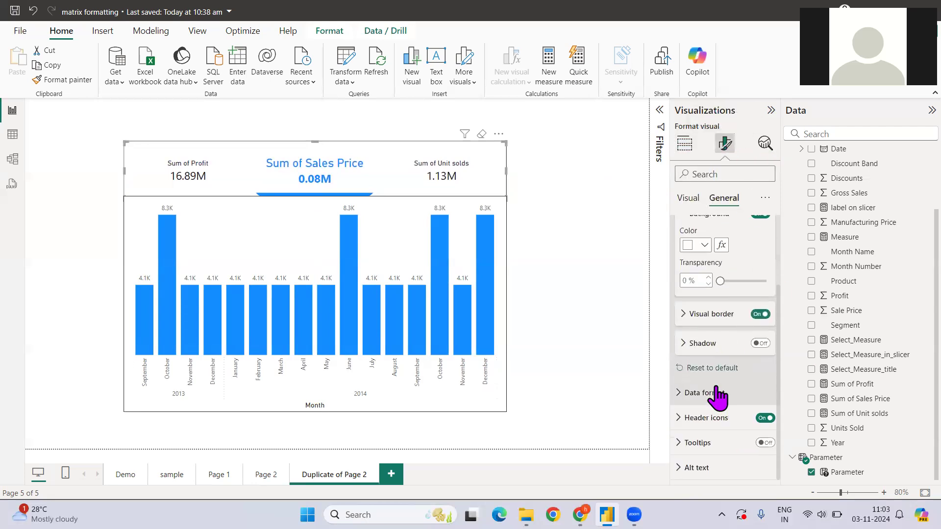
{"action": "left_click", "coordinate": [688, 316]}
{"action": "scroll", "coordinate": [746, 397], "scroll_direction": "down", "scroll_amount": 2}
{"action": "scroll", "coordinate": [746, 402], "scroll_direction": "down", "scroll_amount": 1}
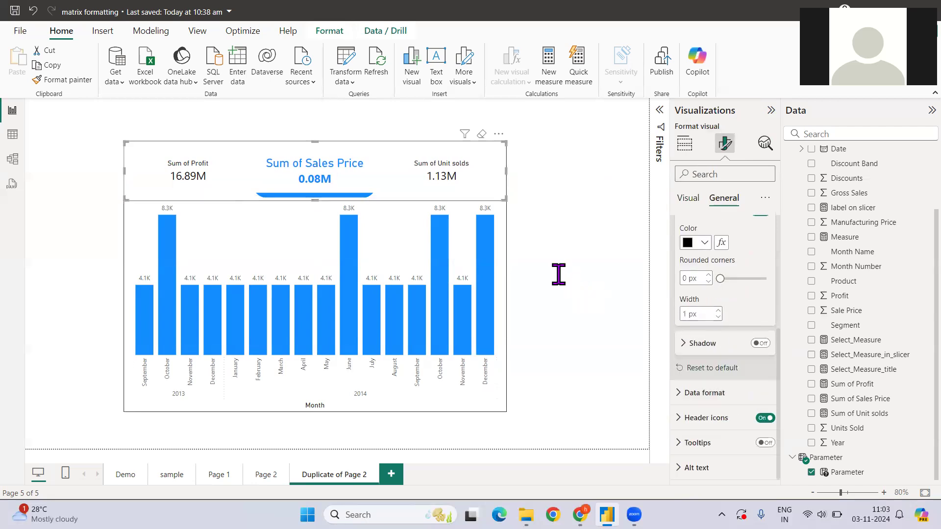
{"action": "left_click", "coordinate": [558, 208]}
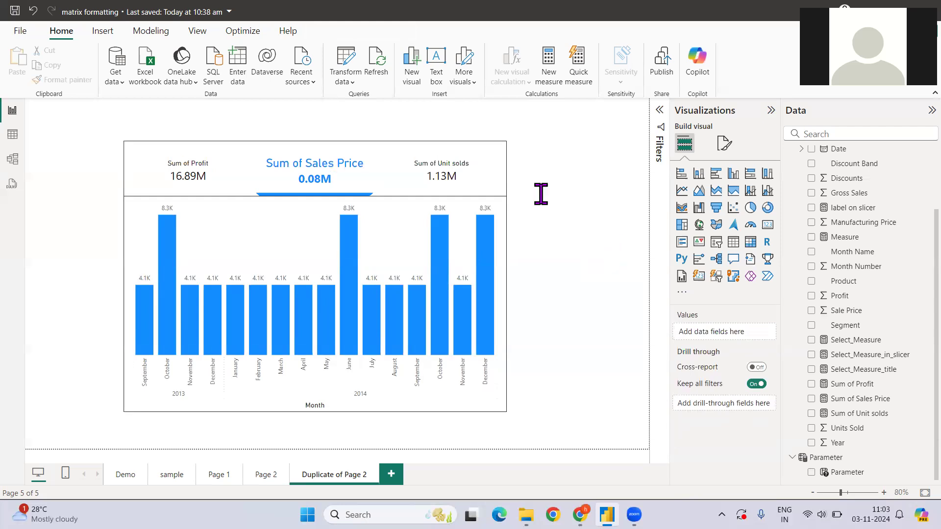
Turn off the visual border around the Parameter slicer
{"action": "left_click", "coordinate": [489, 145]}
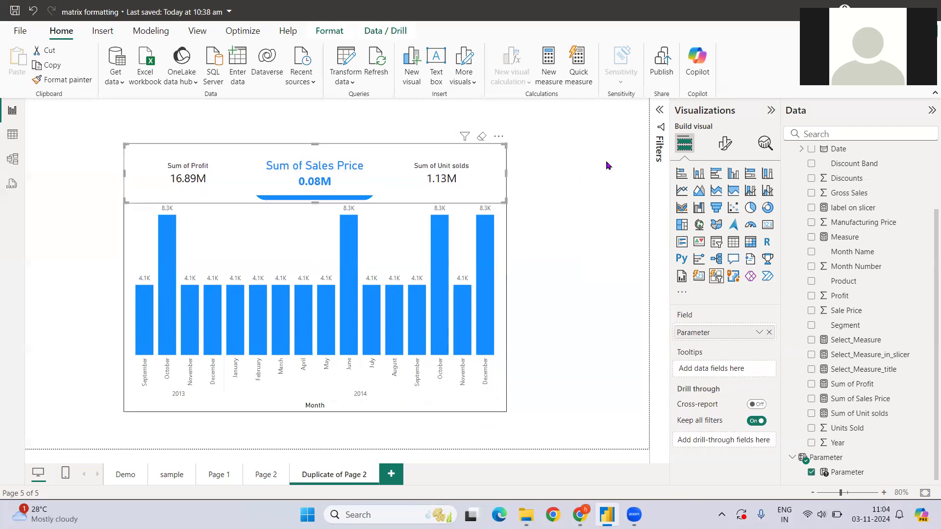
{"action": "left_click", "coordinate": [726, 144]}
{"action": "left_click", "coordinate": [724, 198]}
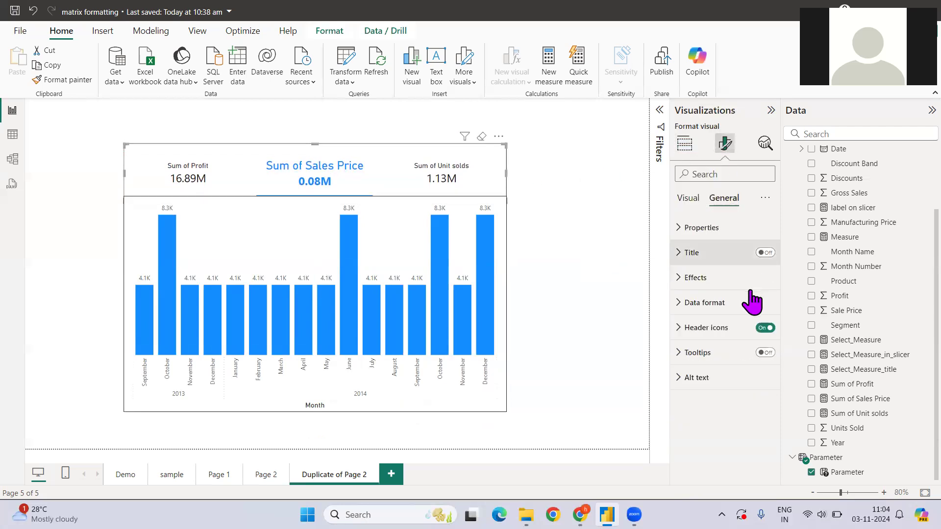
{"action": "left_click", "coordinate": [709, 279]}
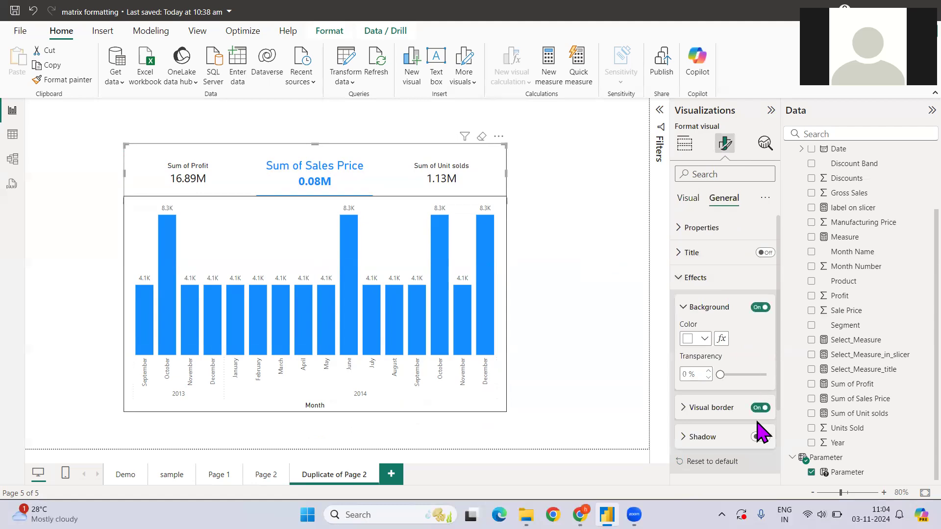
{"action": "left_click", "coordinate": [608, 208]}
{"action": "left_click", "coordinate": [507, 212]}
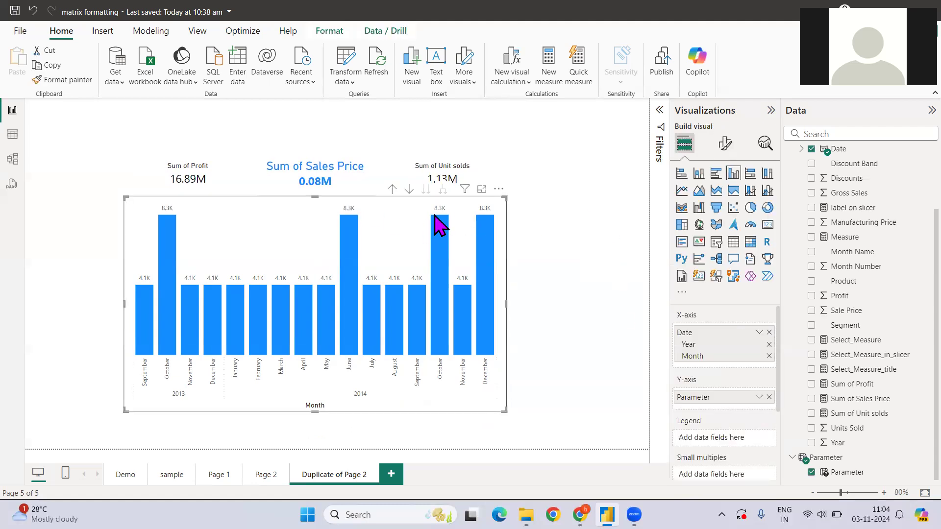
{"action": "left_click", "coordinate": [569, 141]}
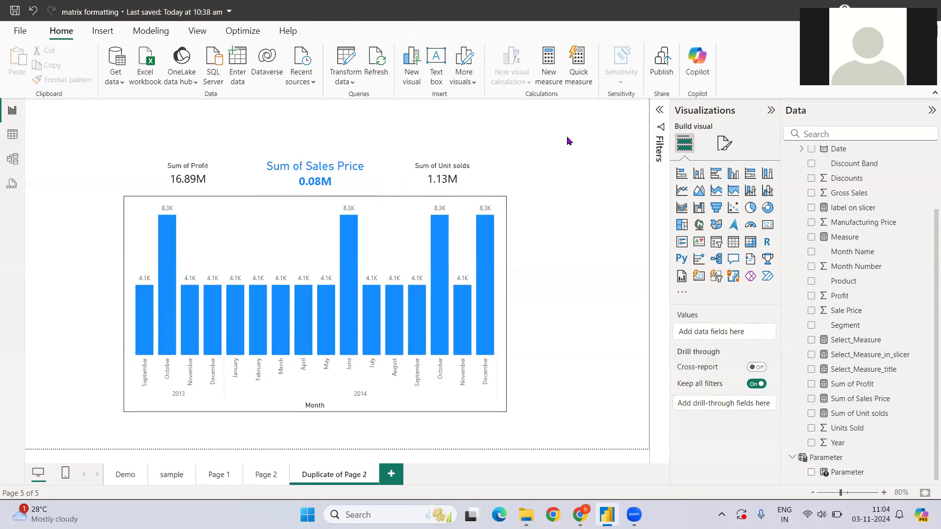
Choose Sum of Unit solds in the slicer and turn off the visual border around the column chart
{"action": "left_click", "coordinate": [437, 169]}
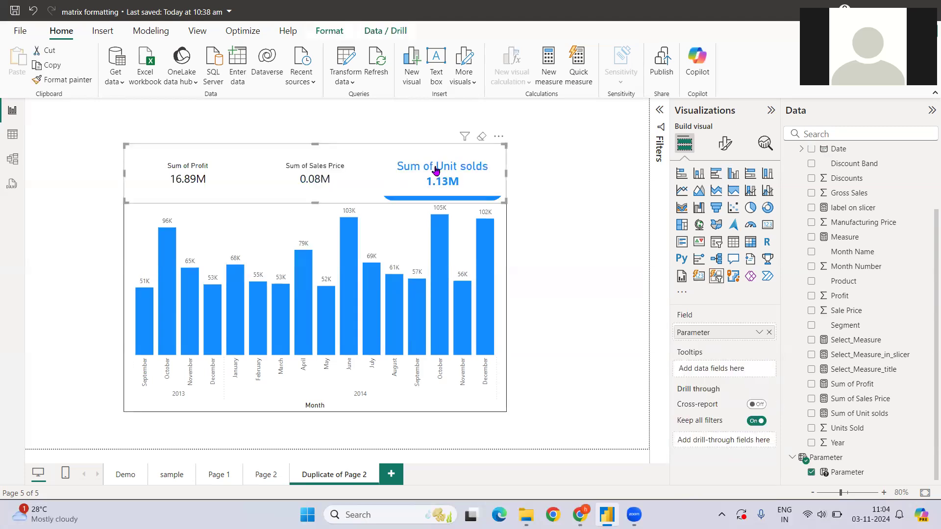
{"action": "left_click", "coordinate": [505, 221]}
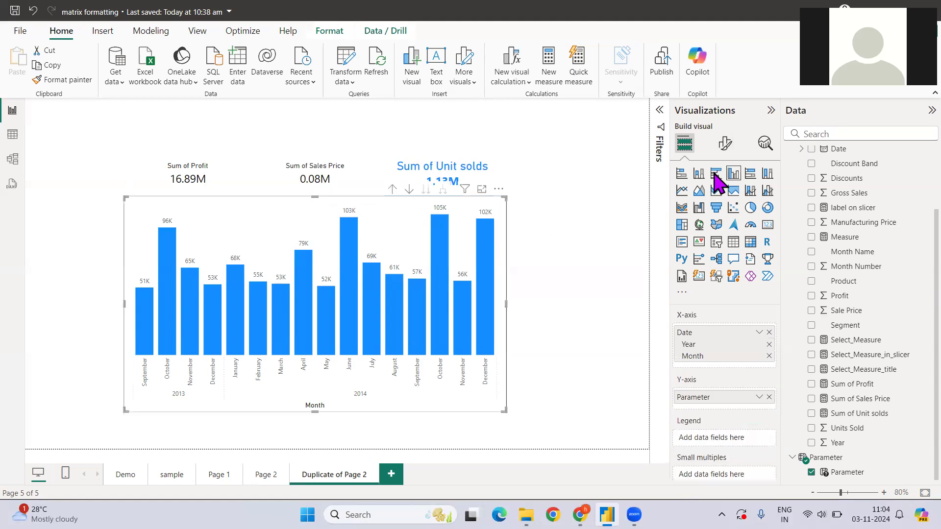
{"action": "left_click", "coordinate": [726, 143]}
{"action": "left_click", "coordinate": [721, 197]}
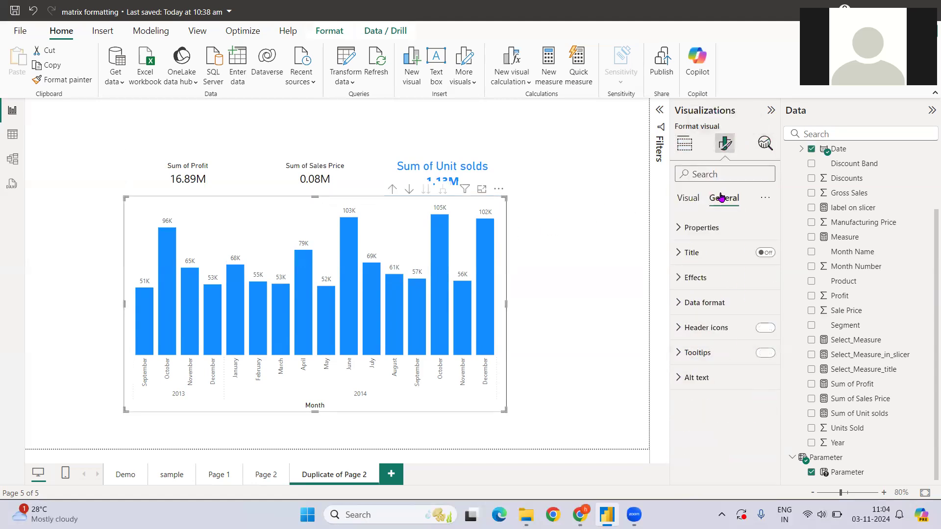
{"action": "left_click", "coordinate": [708, 277]}
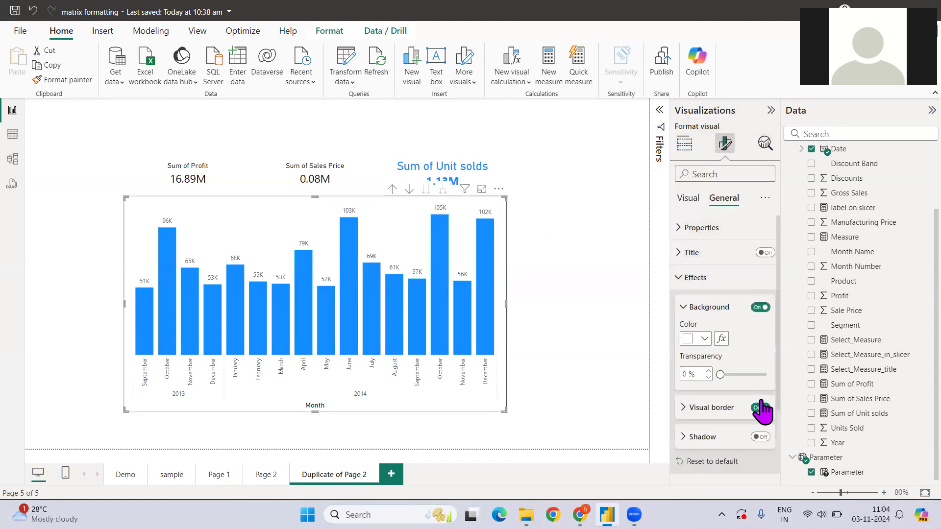
{"action": "left_click", "coordinate": [622, 220]}
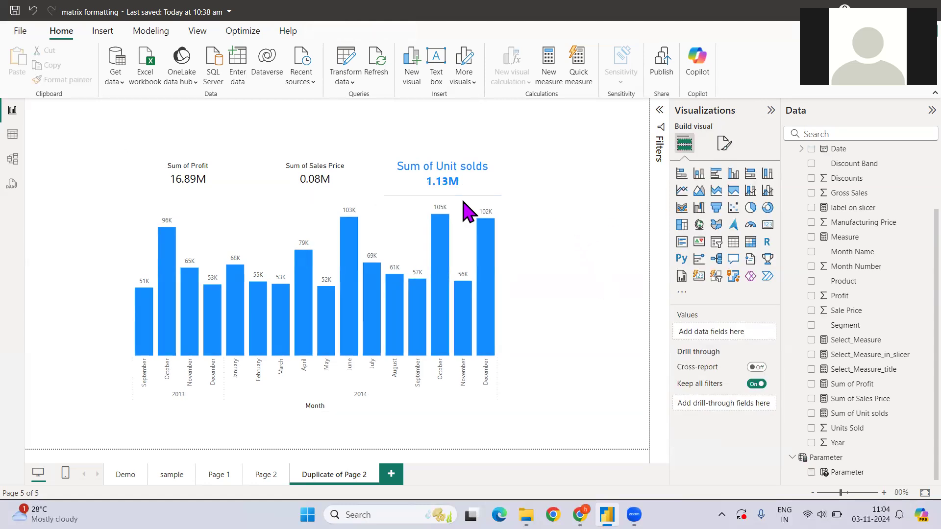
Move the Parameter slicer up so its lower edge meets the column chart's top edge without overlapping
{"action": "left_click", "coordinate": [371, 160]}
{"action": "left_click", "coordinate": [520, 229]}
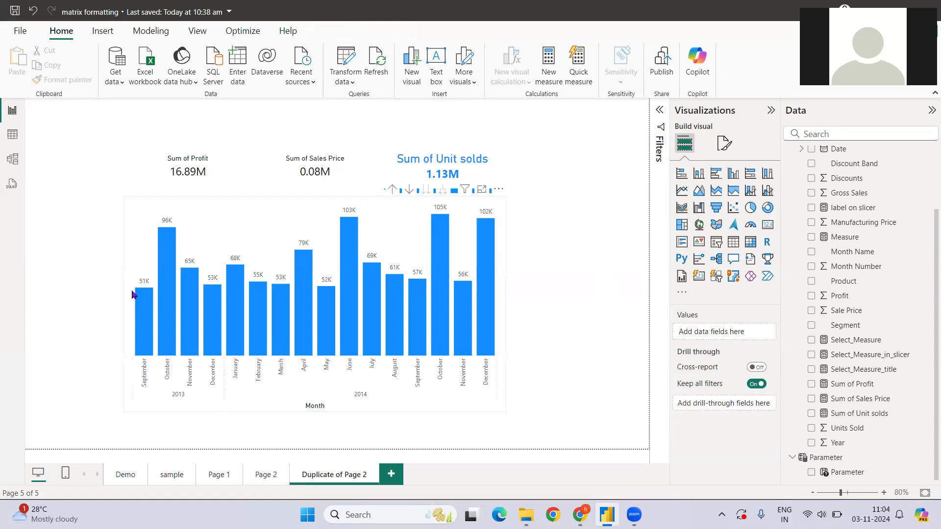
Test the slicer on the column chart by choosing Sum of Sales Price, Sum of Profit, Sum of Sales Price and Sum of Unit solds in turn
{"action": "left_click", "coordinate": [260, 174]}
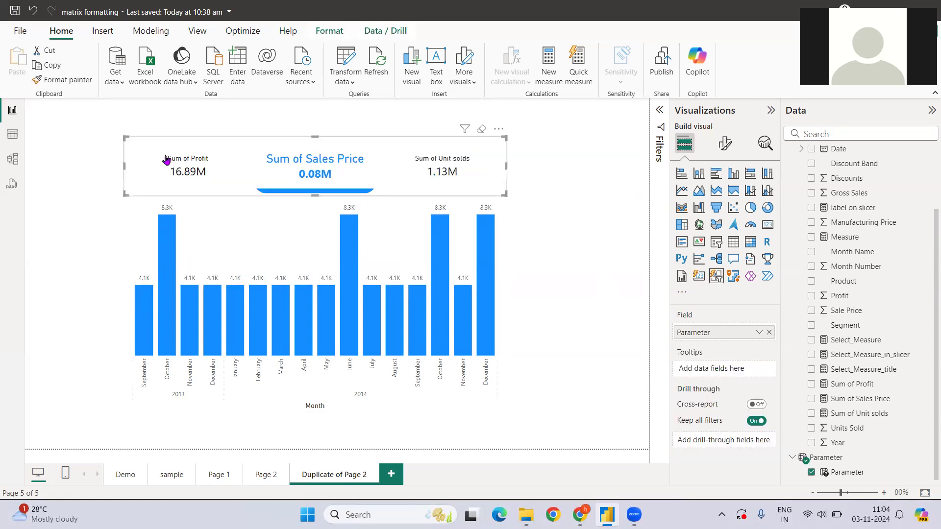
{"action": "left_click", "coordinate": [167, 160]}
{"action": "left_click", "coordinate": [630, 194]}
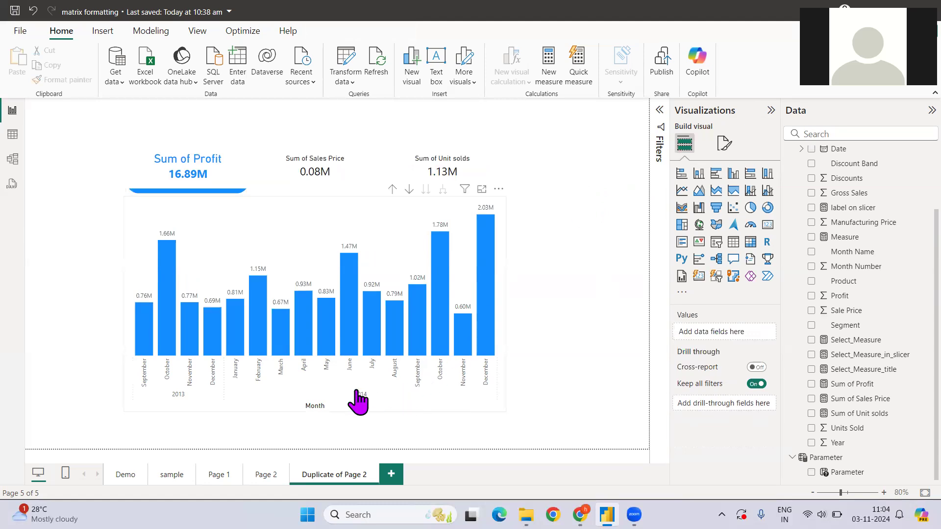
{"action": "left_click", "coordinate": [343, 169]}
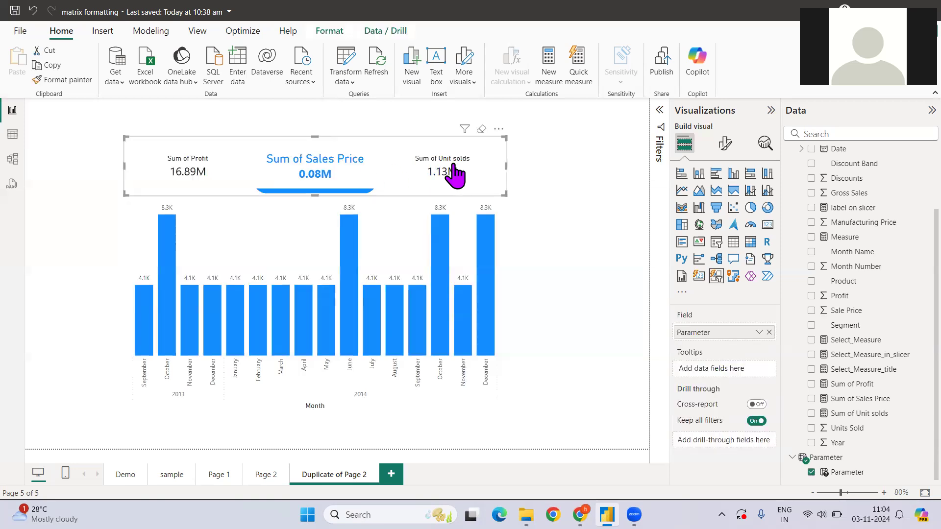
{"action": "left_click", "coordinate": [453, 174]}
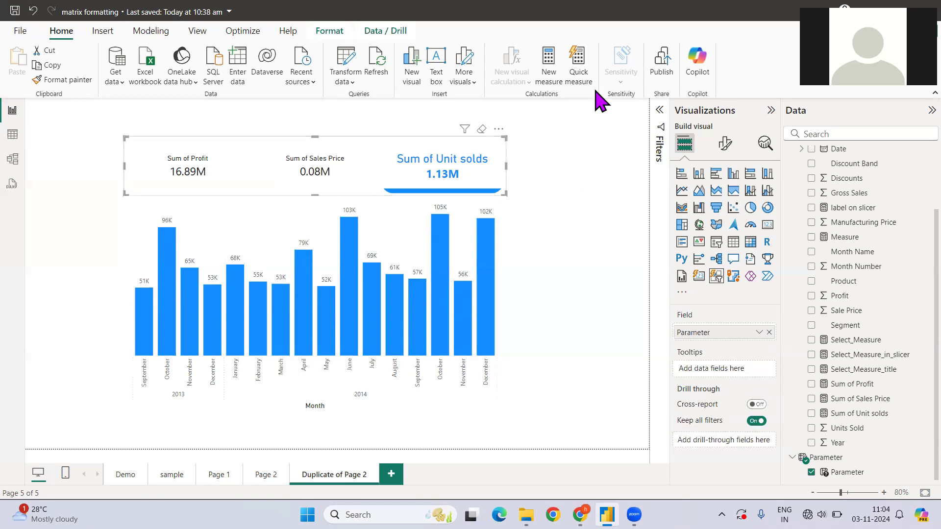
{"action": "left_click", "coordinate": [590, 244]}
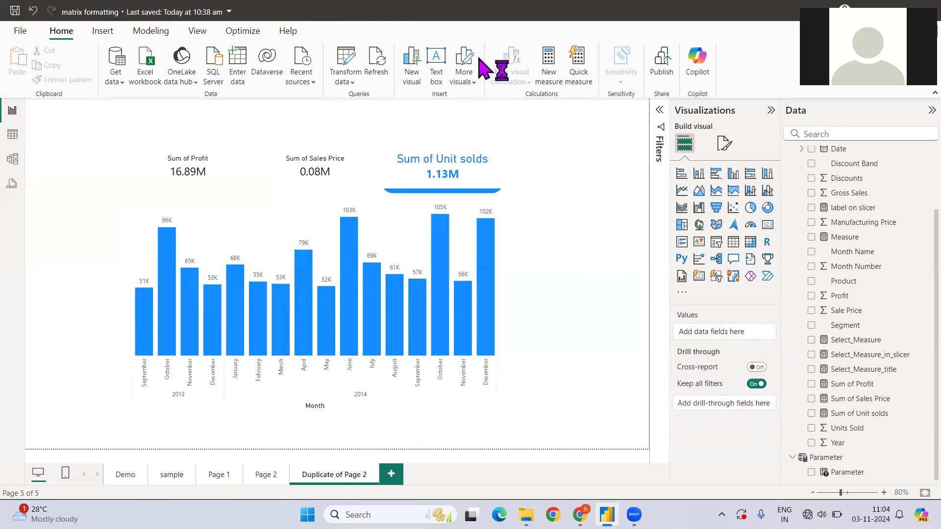